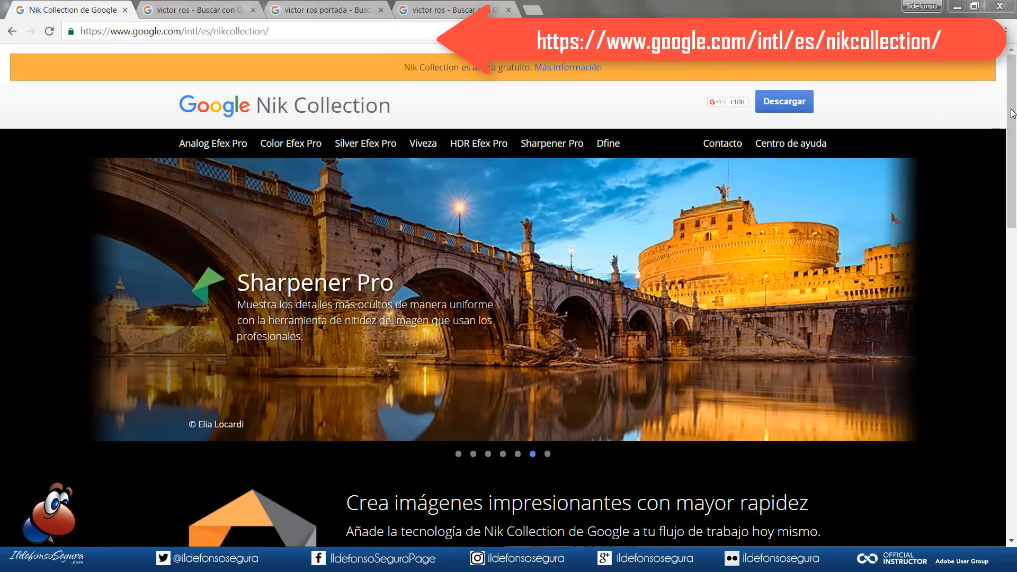
Review the plug-ins on the Nik Collection web page, switch to Photoshop and display the available Nik Collection filters.
drag(1012, 104, 1012, 271)
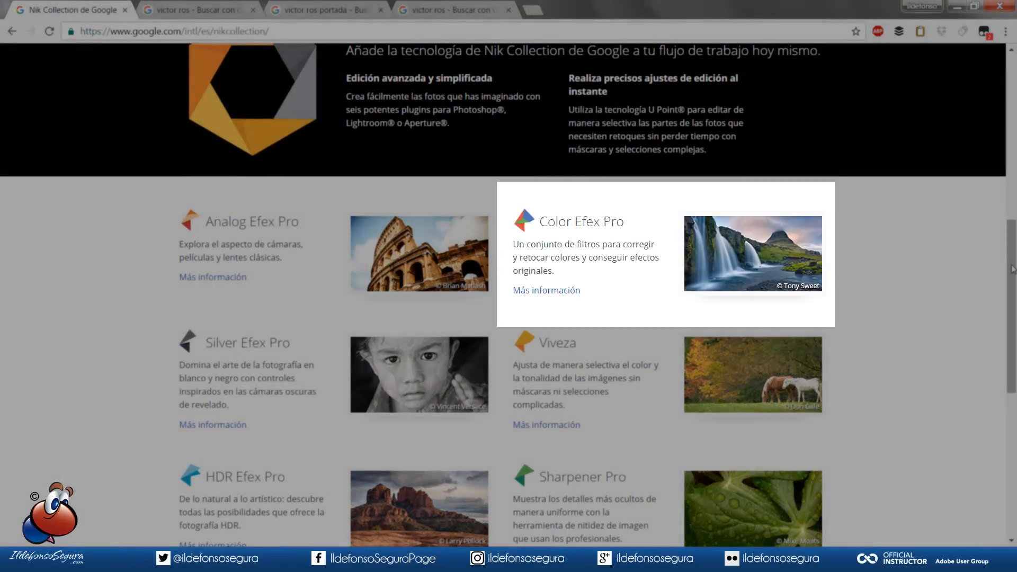
drag(1011, 265, 1011, 97)
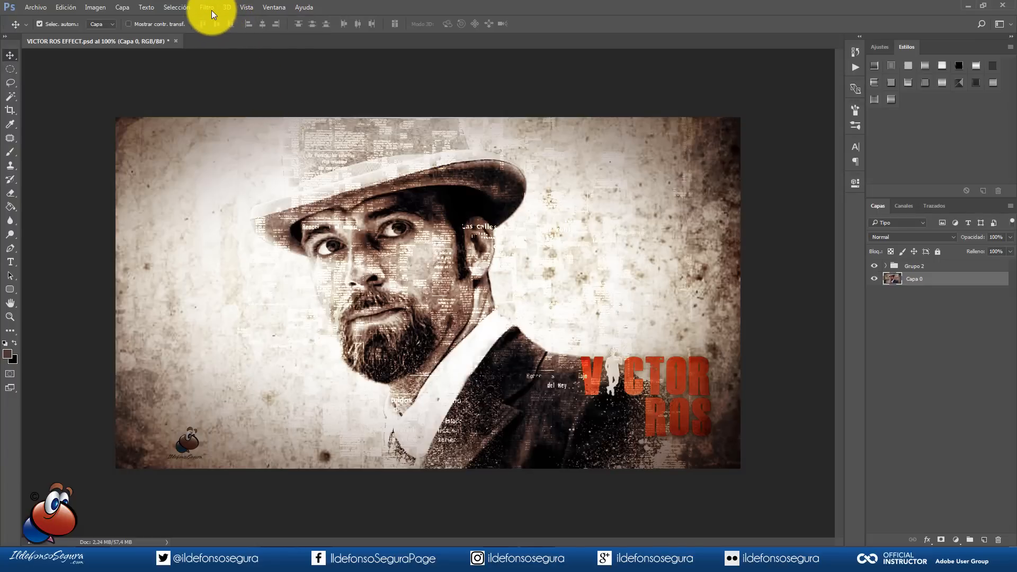
click(209, 8)
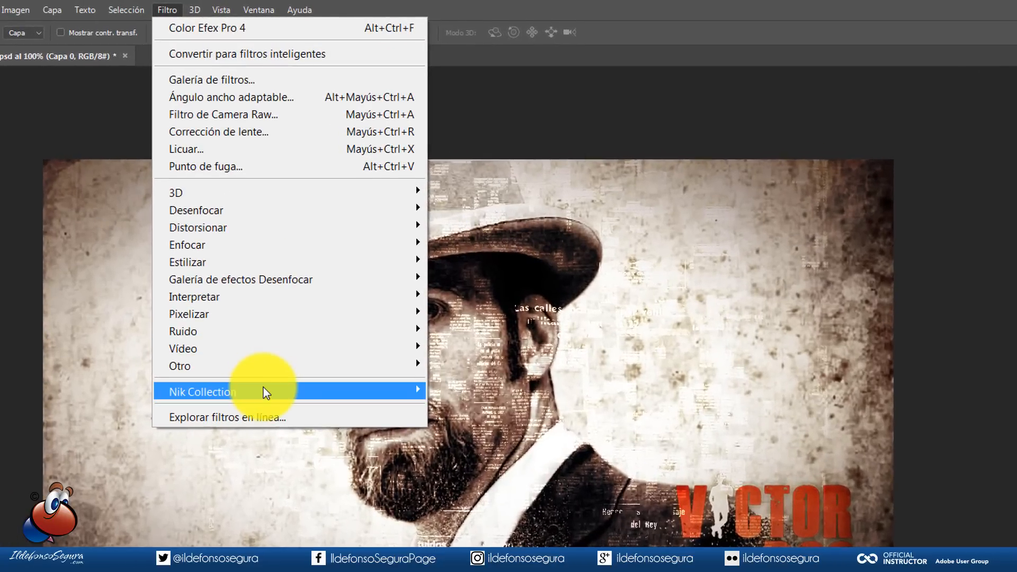
mouse_move(415, 395)
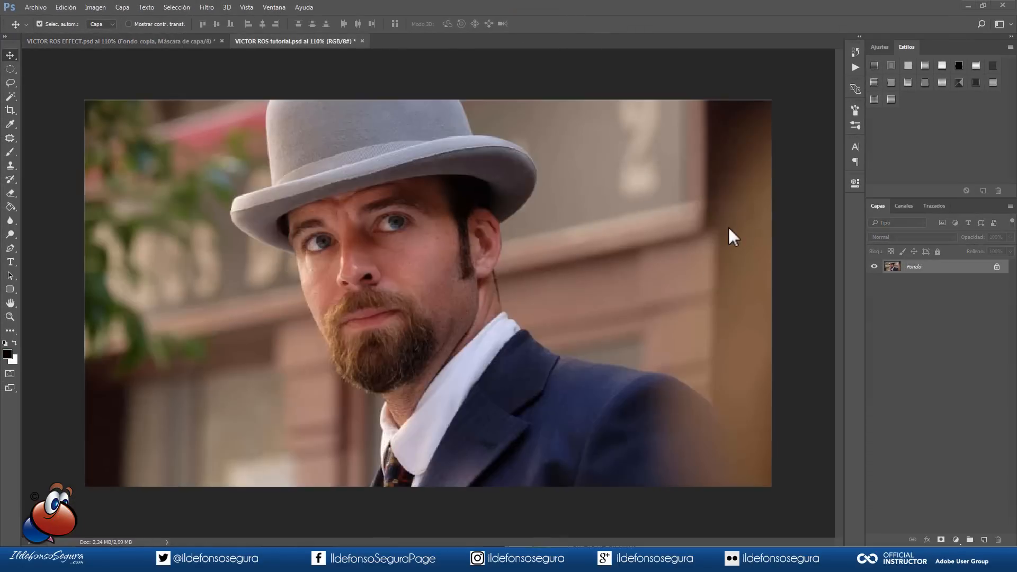
Duplicate the Fondo layer and trace a closed Pen tool path around the man's hat, face and jacket.
drag(890, 269, 983, 541)
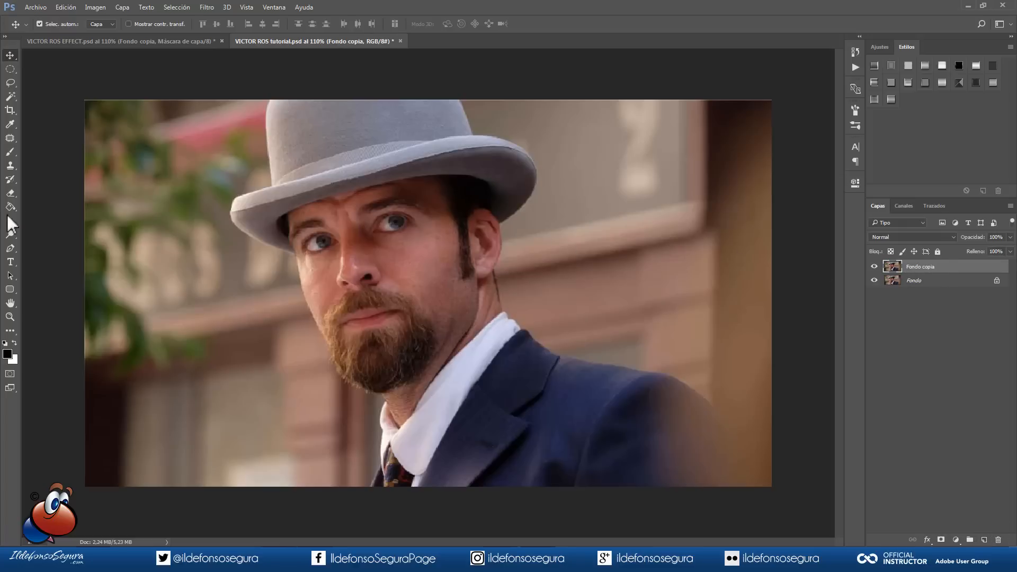
click(10, 247)
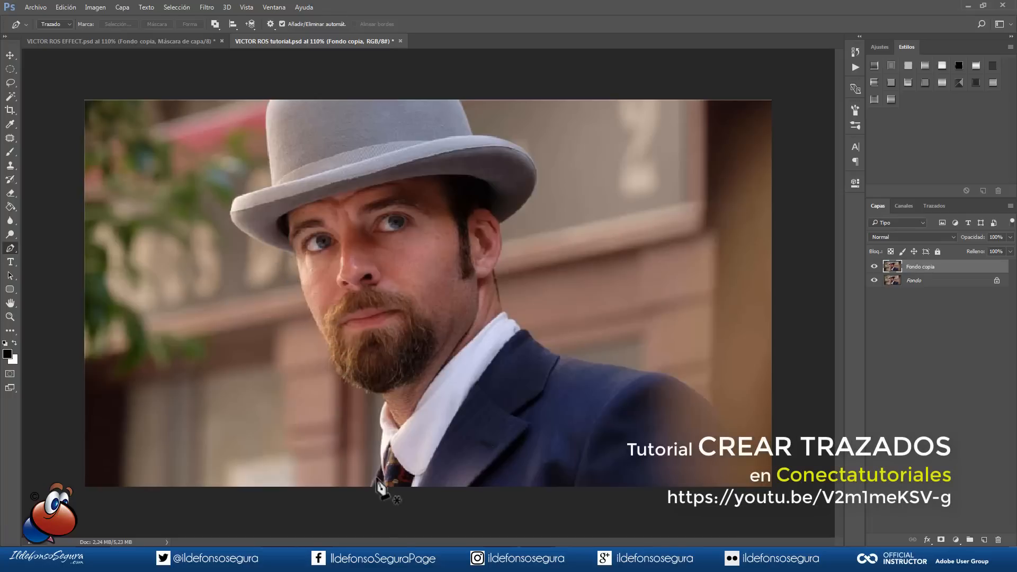
click(368, 500)
drag(380, 461, 394, 432)
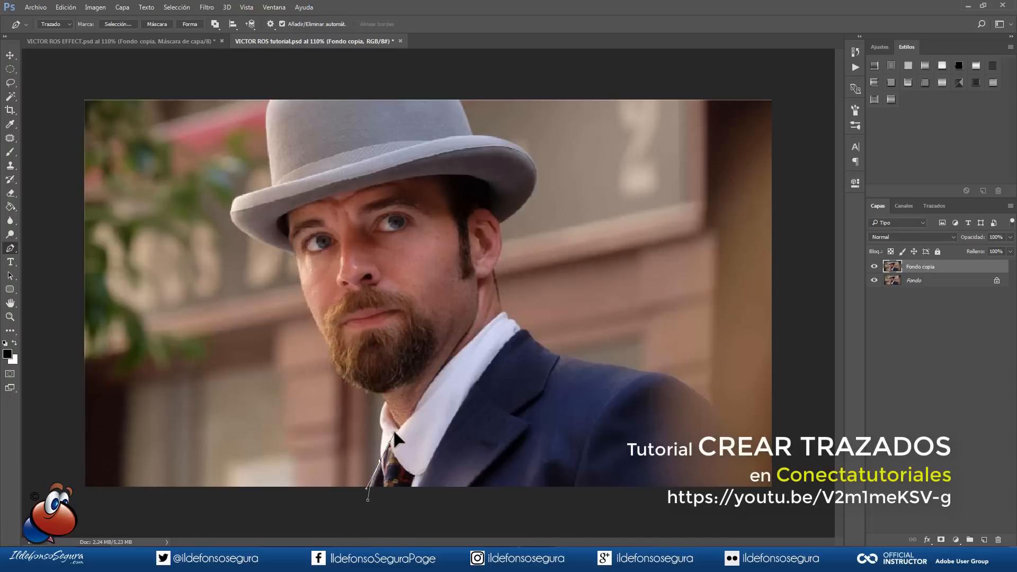
alt+click(380, 462)
drag(385, 402, 397, 394)
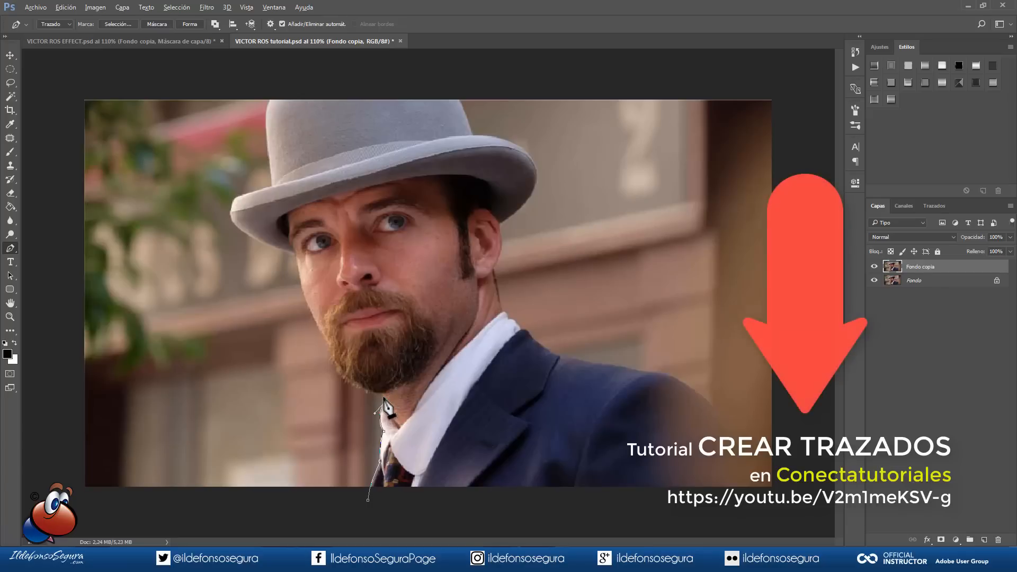
alt+click(384, 394)
drag(351, 382, 336, 366)
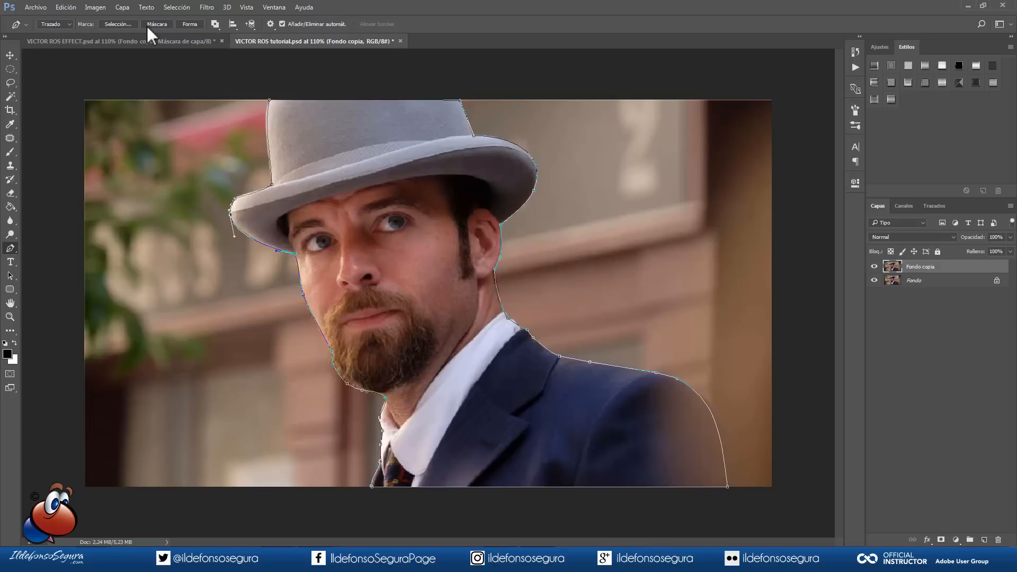
click(126, 24)
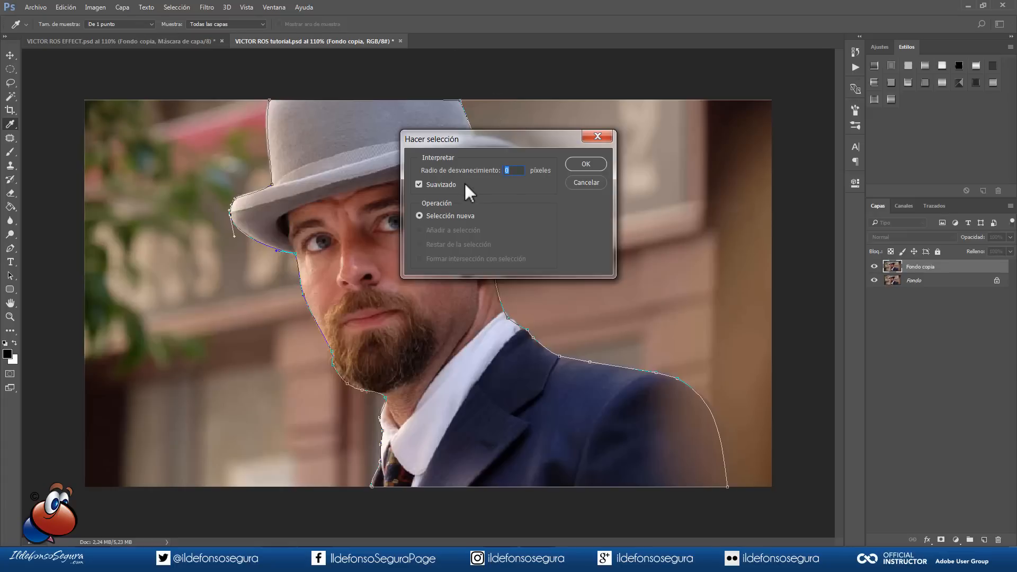
click(578, 168)
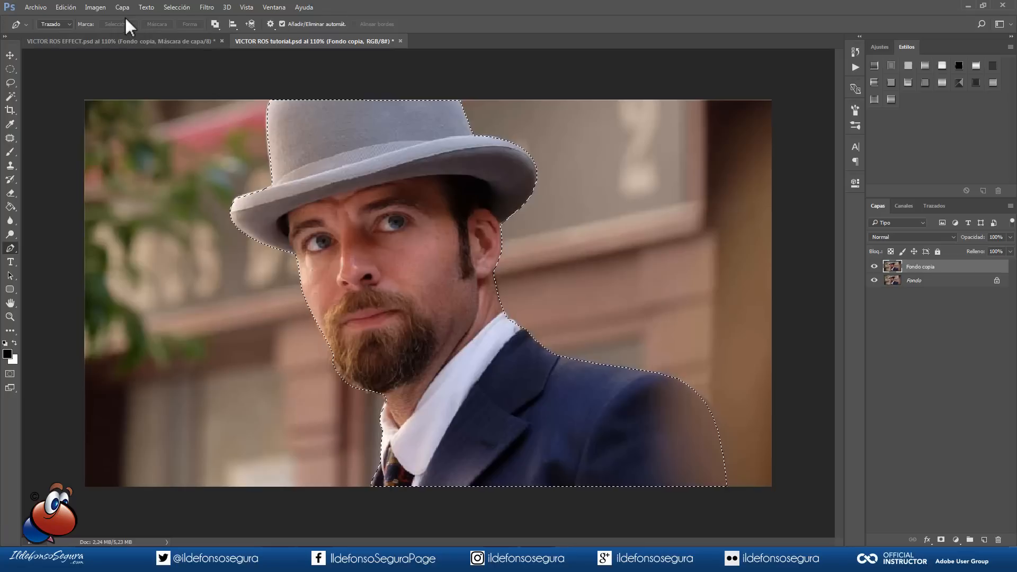
click(175, 8)
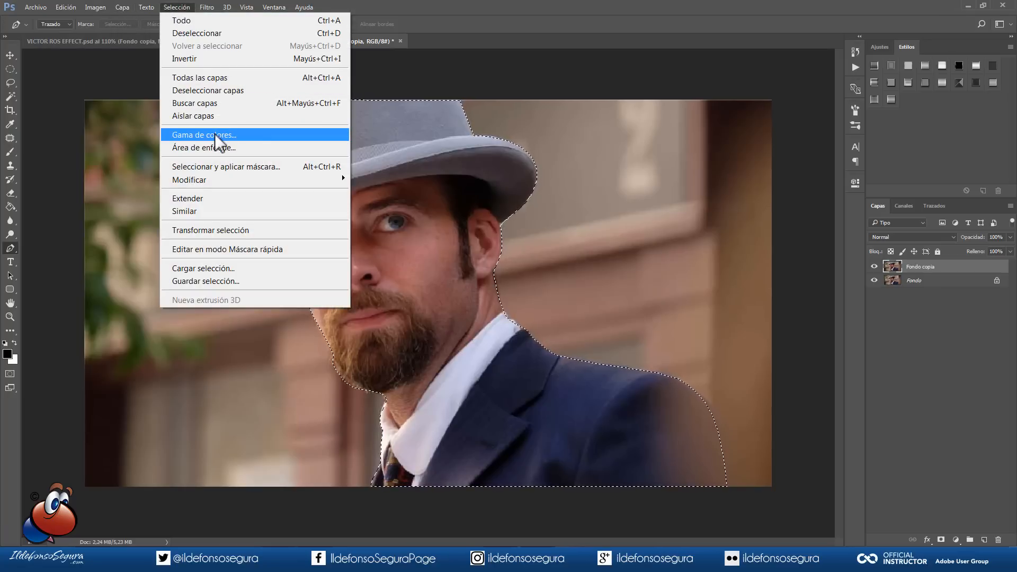
click(220, 281)
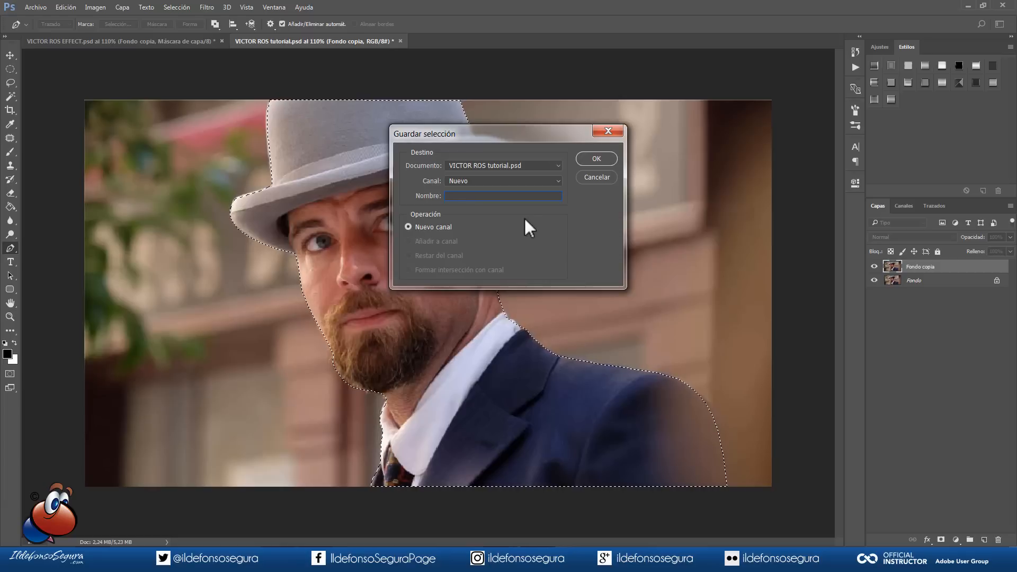
text(Victor Ros)
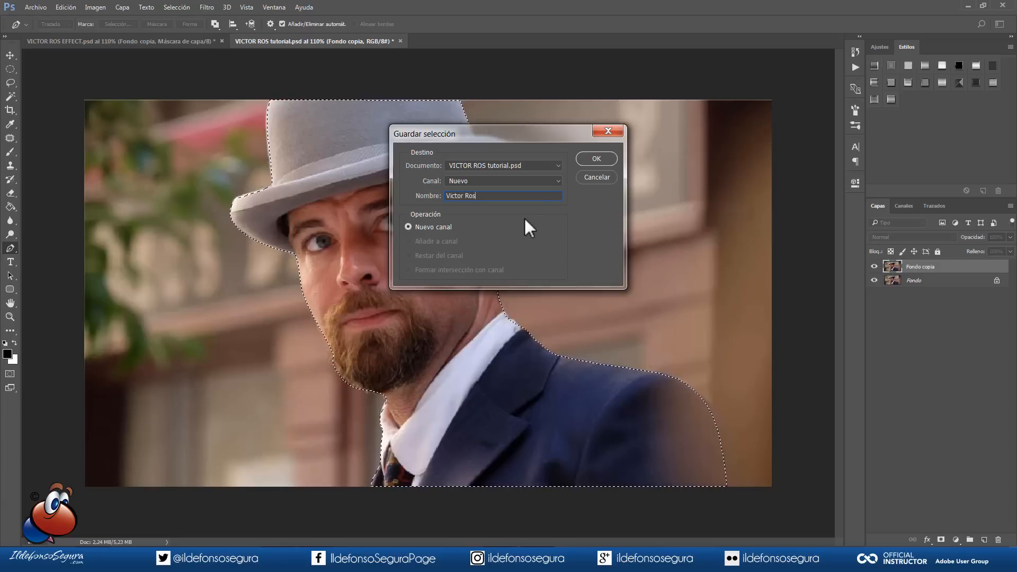
click(597, 159)
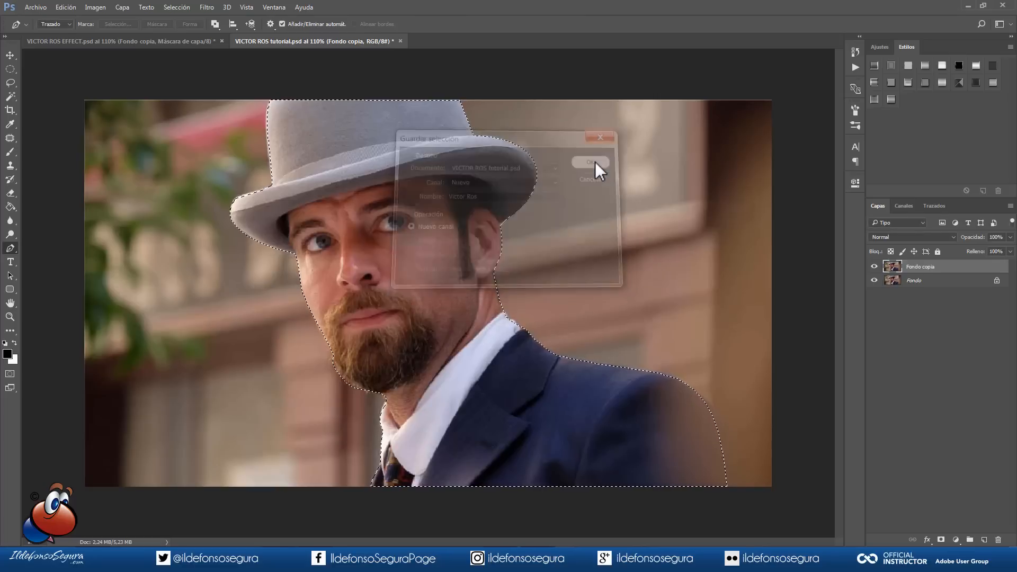
Inspect the saved selection's channel, restore the RGB view and return to the layers.
click(909, 206)
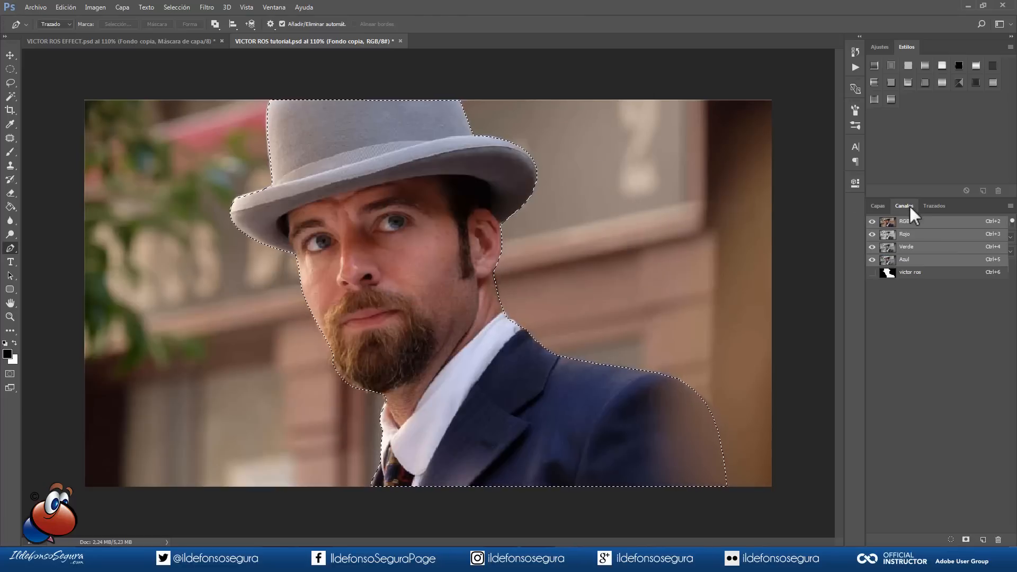
click(889, 274)
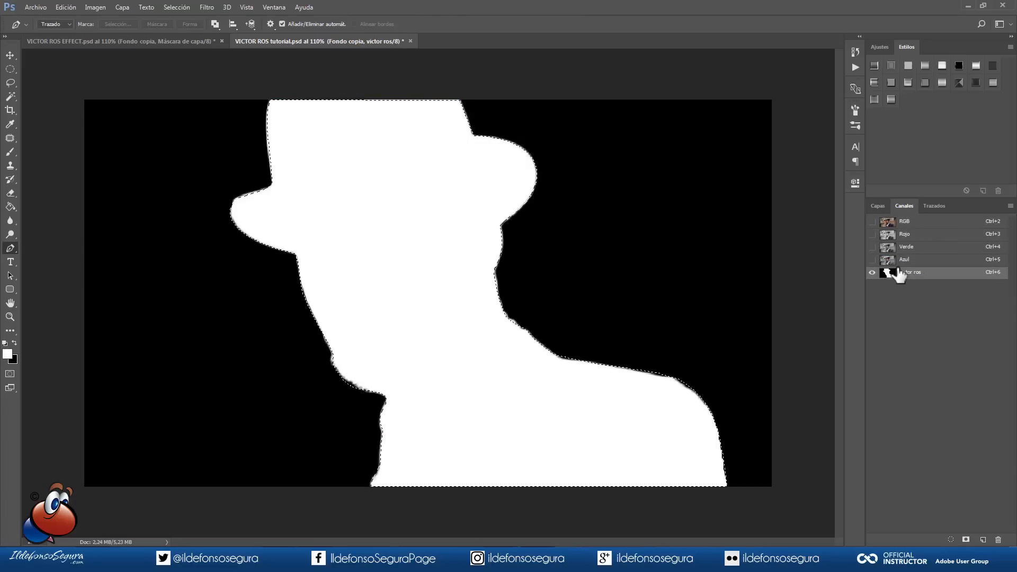
click(896, 223)
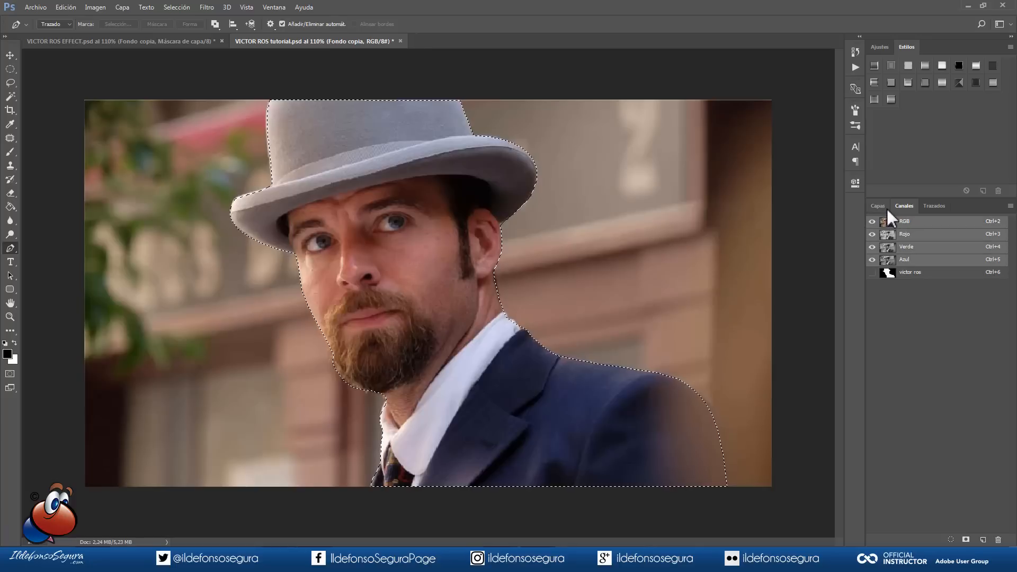
click(883, 207)
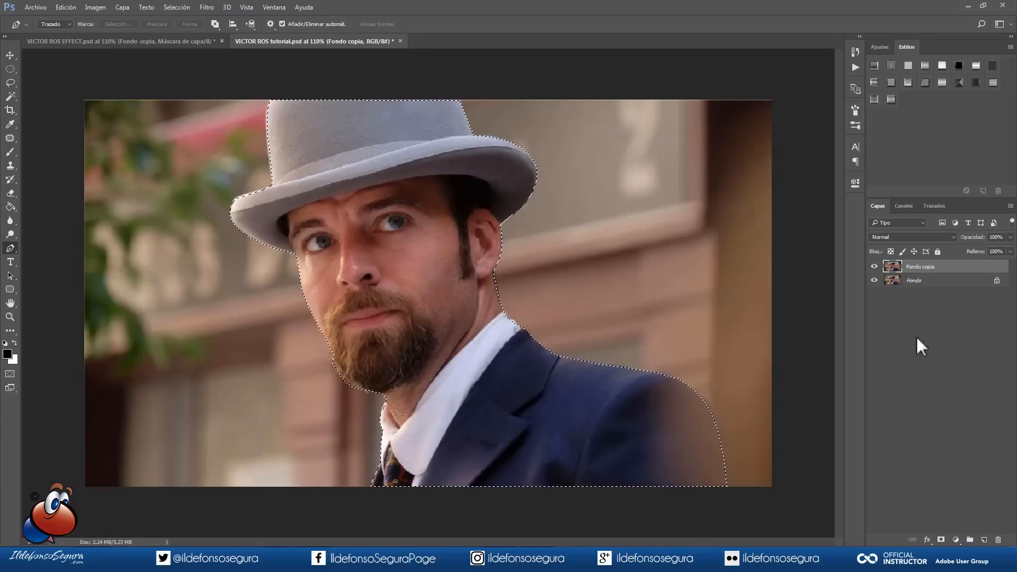
Add a layer mask to Fondo copia from the selection and hide the Fondo layer.
click(942, 540)
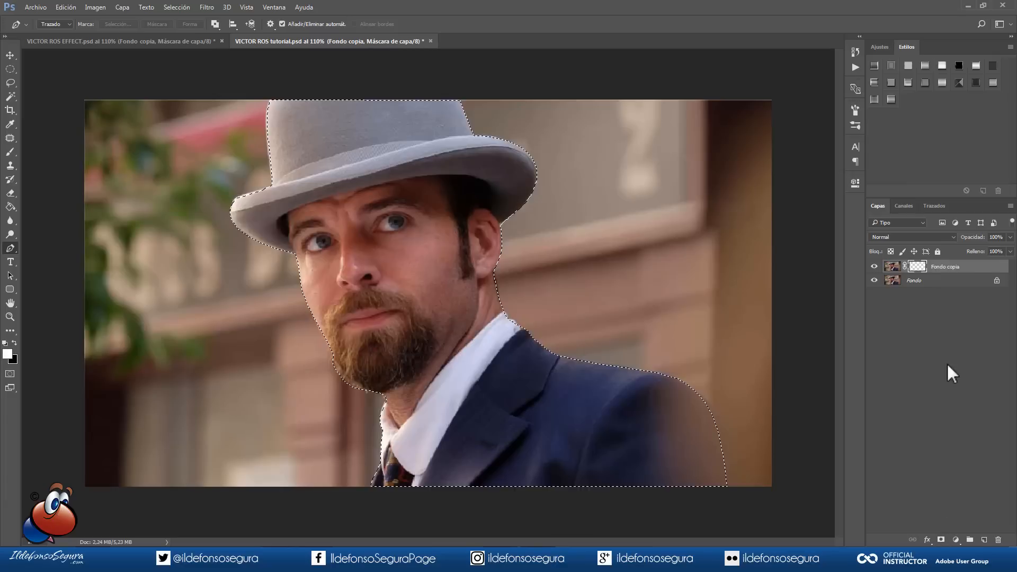
click(875, 281)
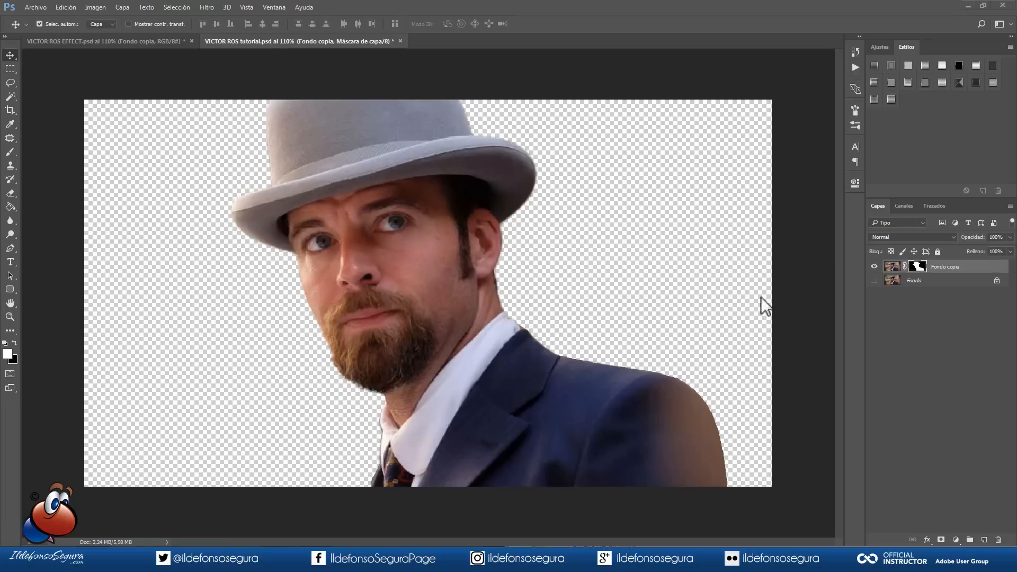
Display Fondo copia's layer mask on the canvas and load it as a selection.
alt+click(921, 271)
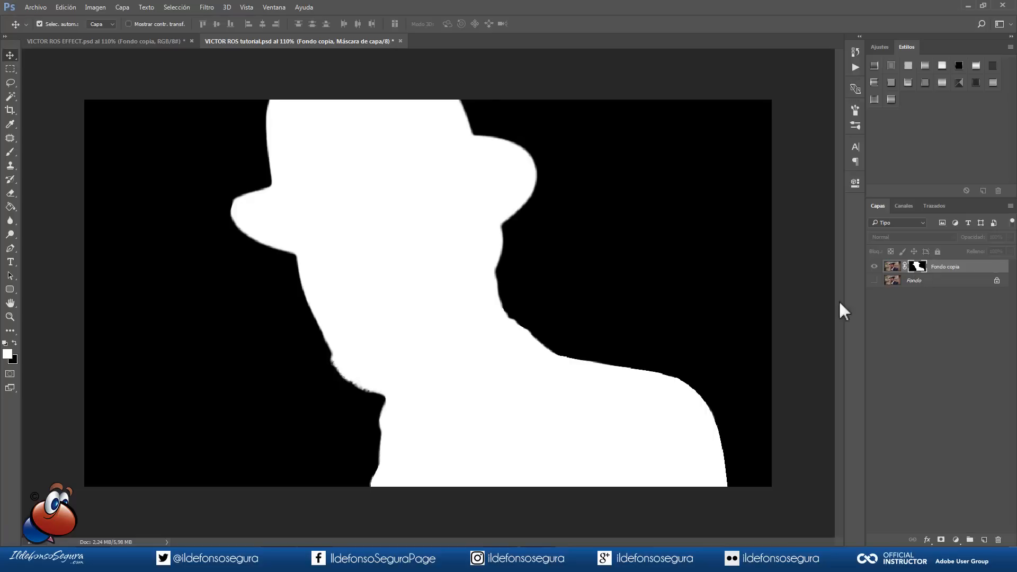
drag(918, 268, 919, 271)
Choose the 822 px splatter brush for the Brush tool and reduce its size to 440 px.
click(10, 151)
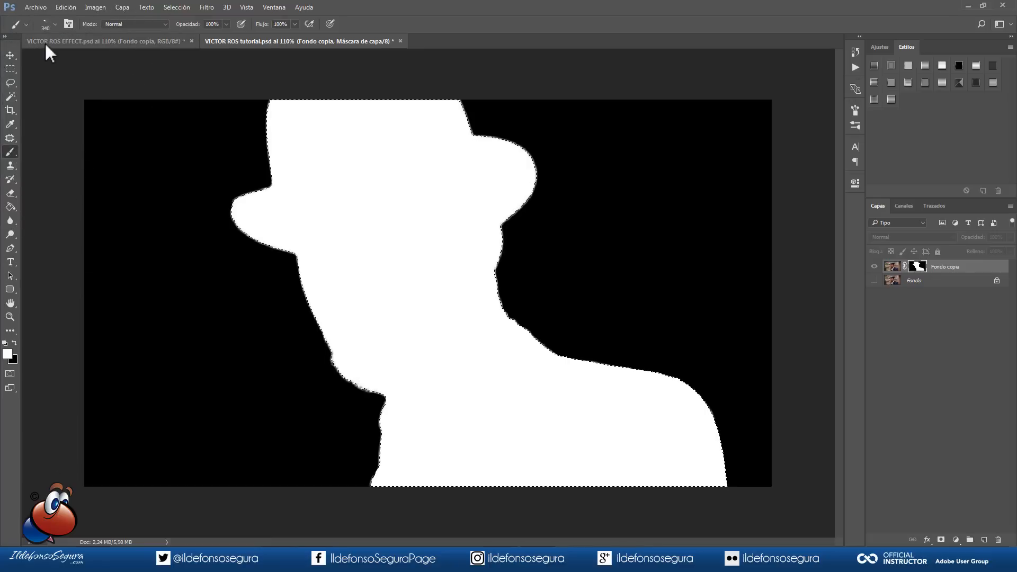
click(55, 26)
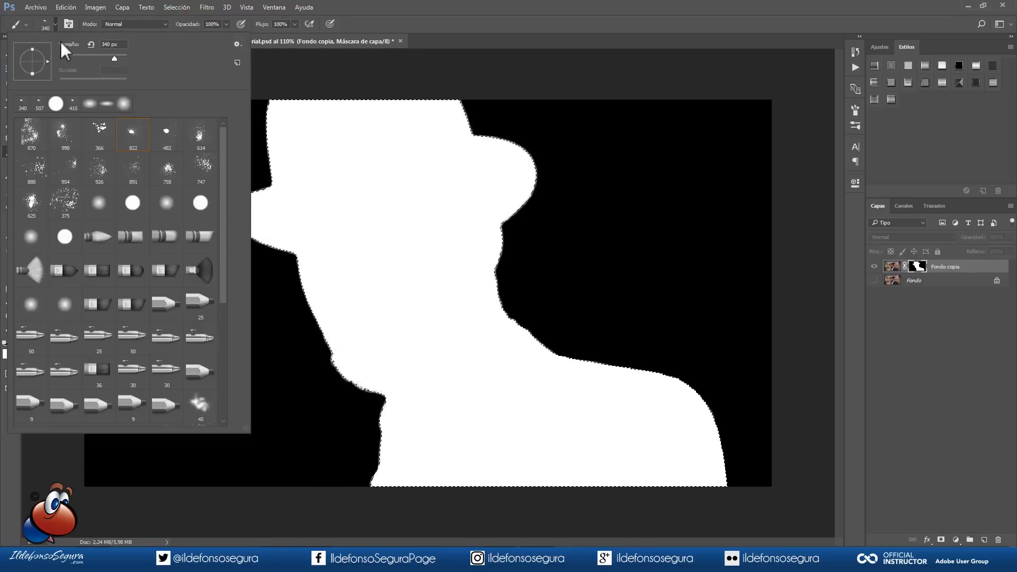
click(132, 137)
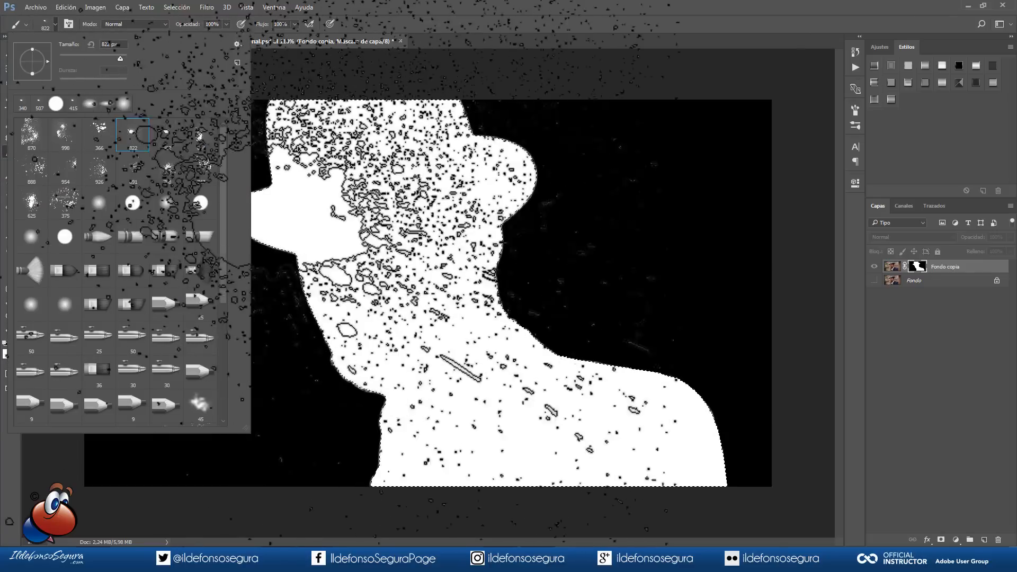
drag(433, 279, 320, 281)
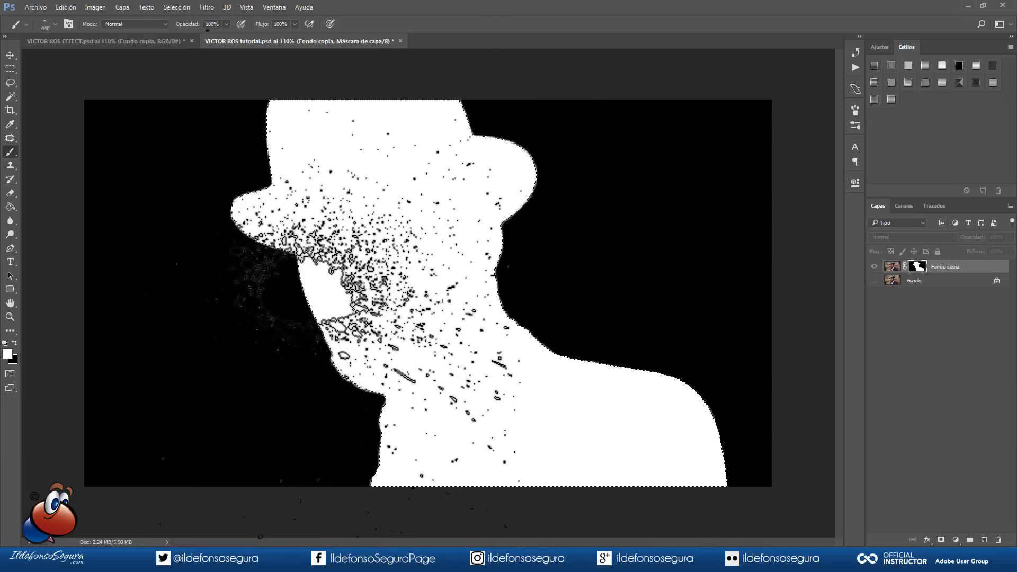
Set black as the foreground colour and stamp splatters on the mask over the lower corner of the jacket's shoulder.
click(14, 343)
click(711, 477)
click(753, 462)
click(741, 439)
click(742, 464)
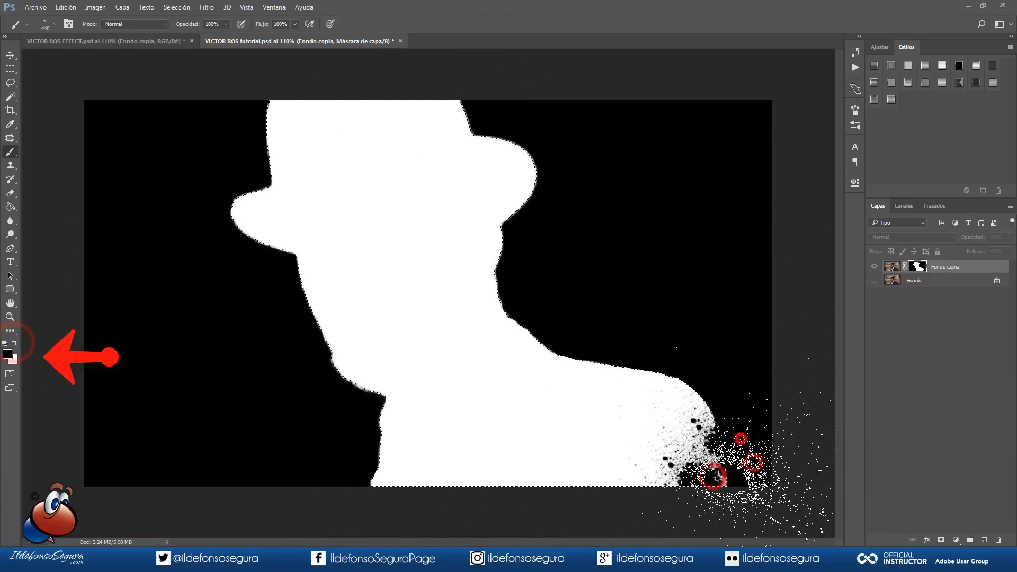
click(662, 496)
click(617, 489)
click(645, 492)
click(699, 484)
click(747, 423)
click(747, 450)
click(722, 463)
click(704, 465)
click(679, 488)
click(706, 489)
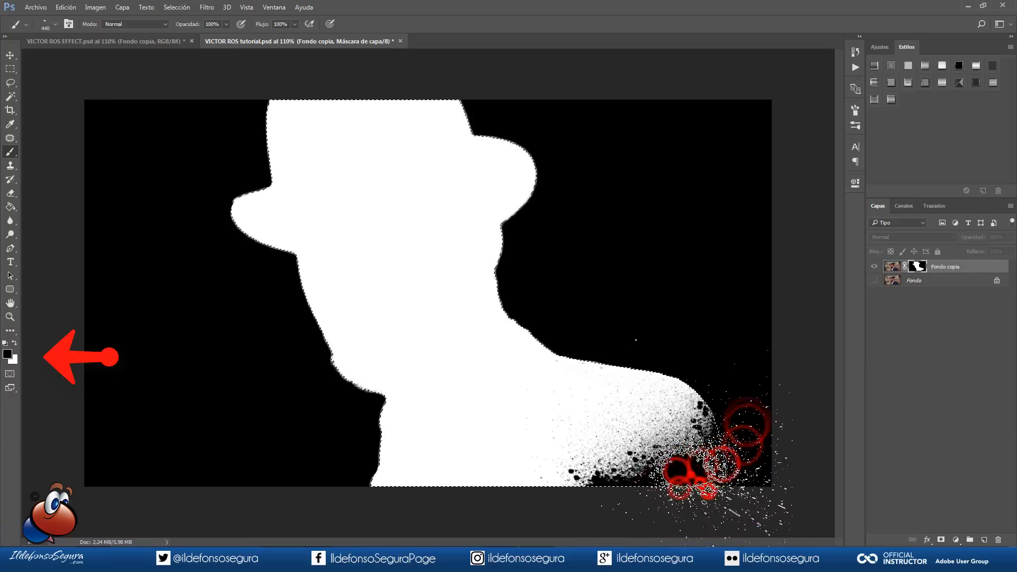
click(690, 454)
click(683, 438)
Stamp black splatters on the mask along the lower edge of the shirt and lapel, with the brush enlarged to 569 px.
click(416, 492)
click(350, 493)
click(368, 484)
click(395, 470)
click(453, 509)
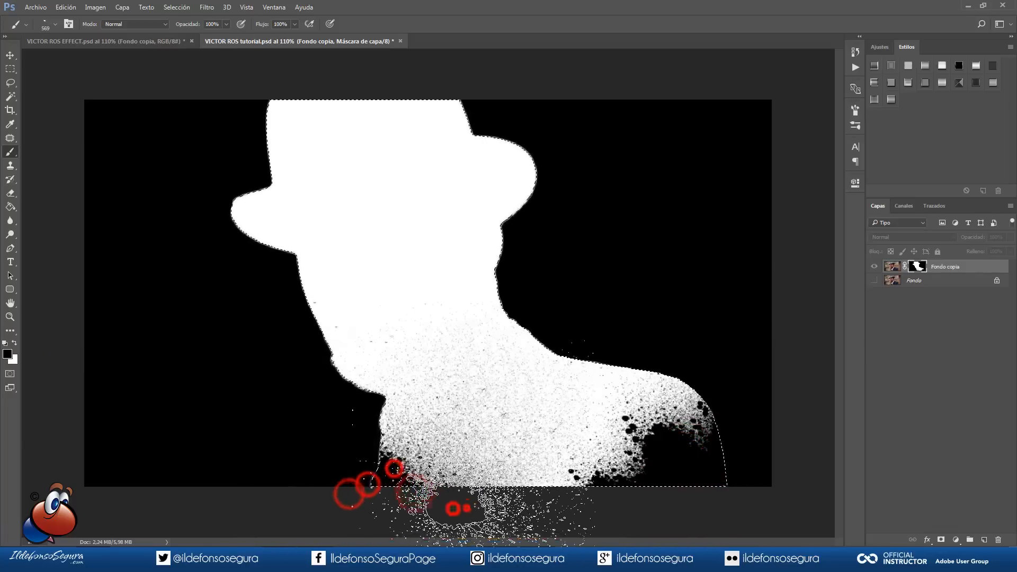
click(390, 443)
click(398, 480)
Switch the foreground to white and paint the mask back in over the chin, neck and upper chest.
key(x)
click(454, 445)
click(425, 422)
click(488, 393)
click(471, 358)
click(428, 329)
click(395, 352)
click(519, 443)
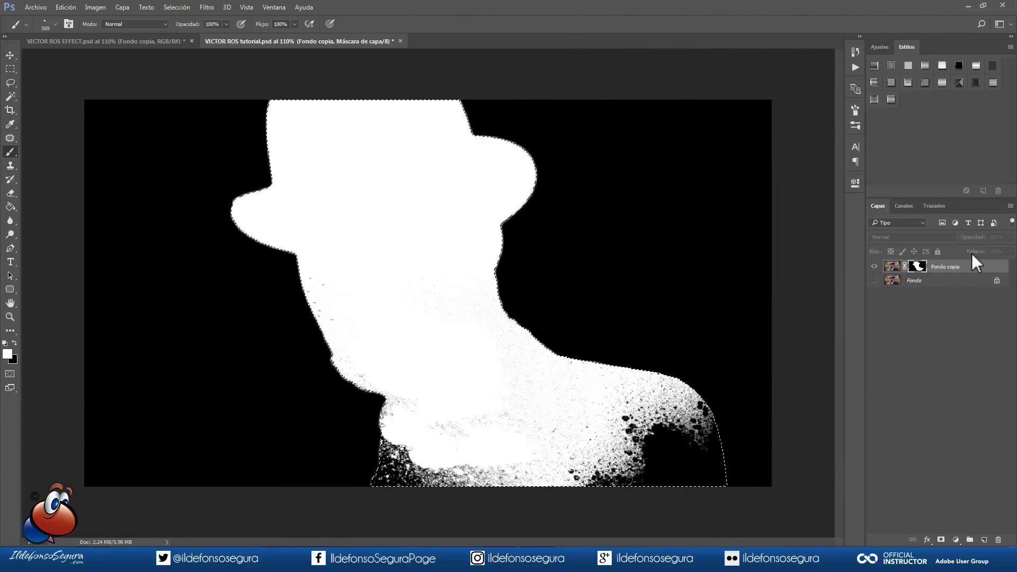
Return from the mask view to Fondo copia's image and deselect the active selection.
ctrl+click(919, 266)
click(893, 267)
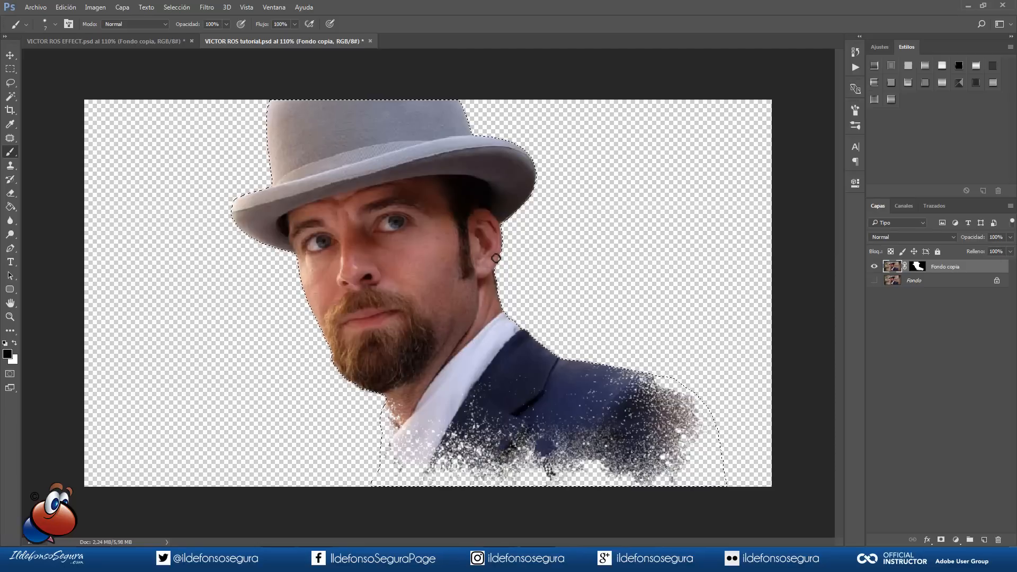
click(181, 5)
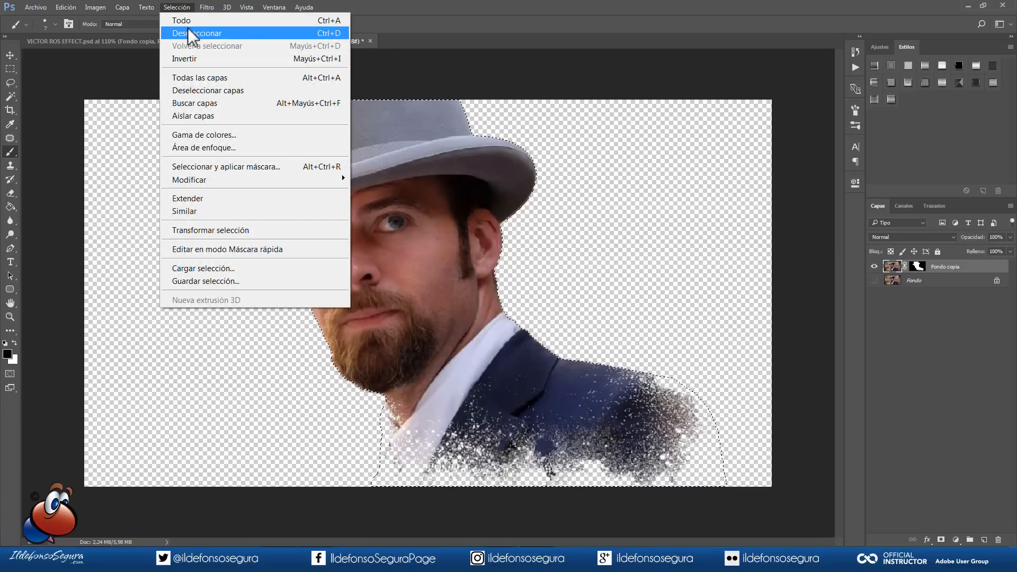
click(190, 37)
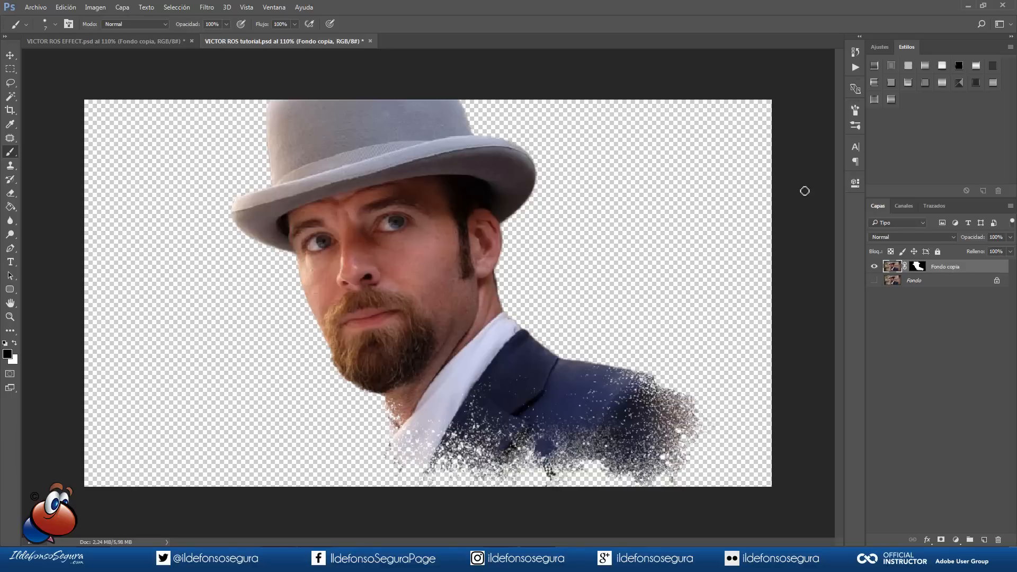
Make the Fondo layer visible and duplicate Fondo copia as a layer clipped to the original.
click(874, 281)
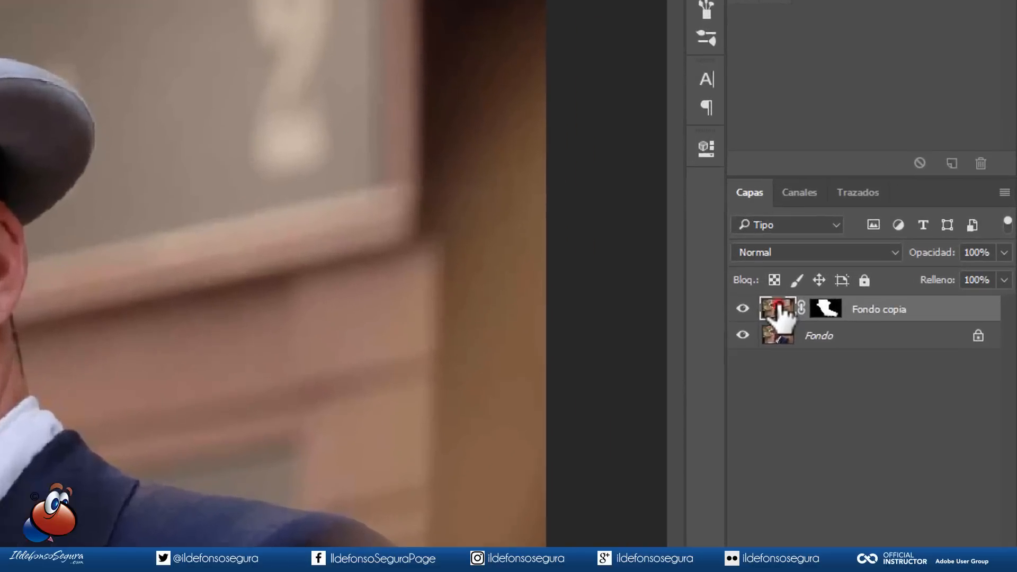
click(893, 266)
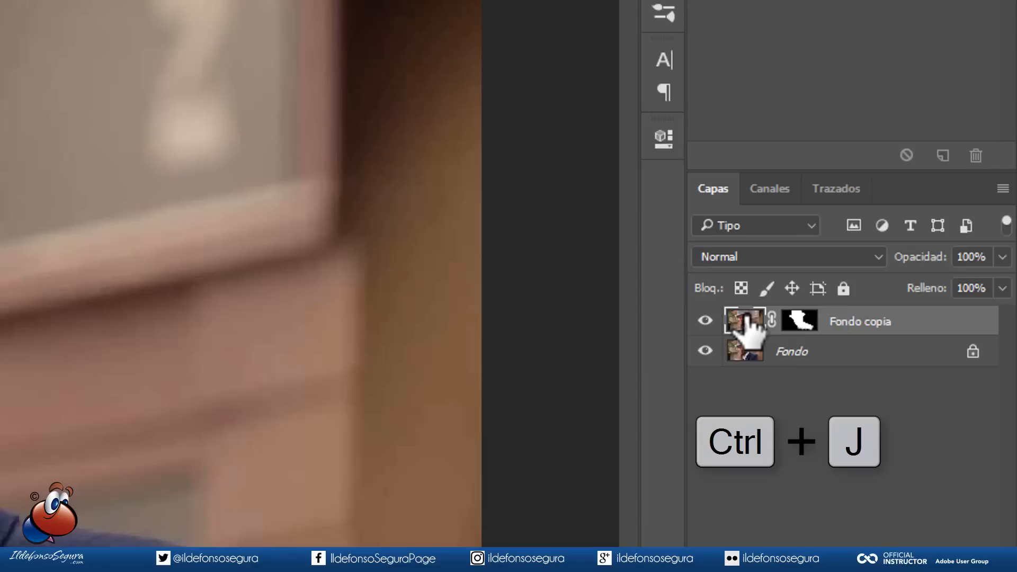
key(ctrl+j)
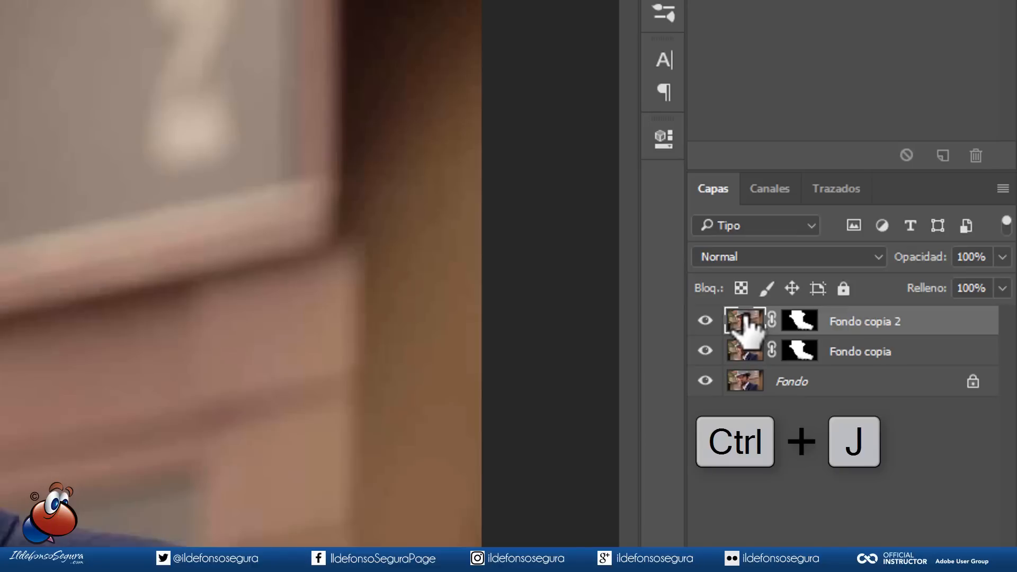
drag(745, 329, 751, 334)
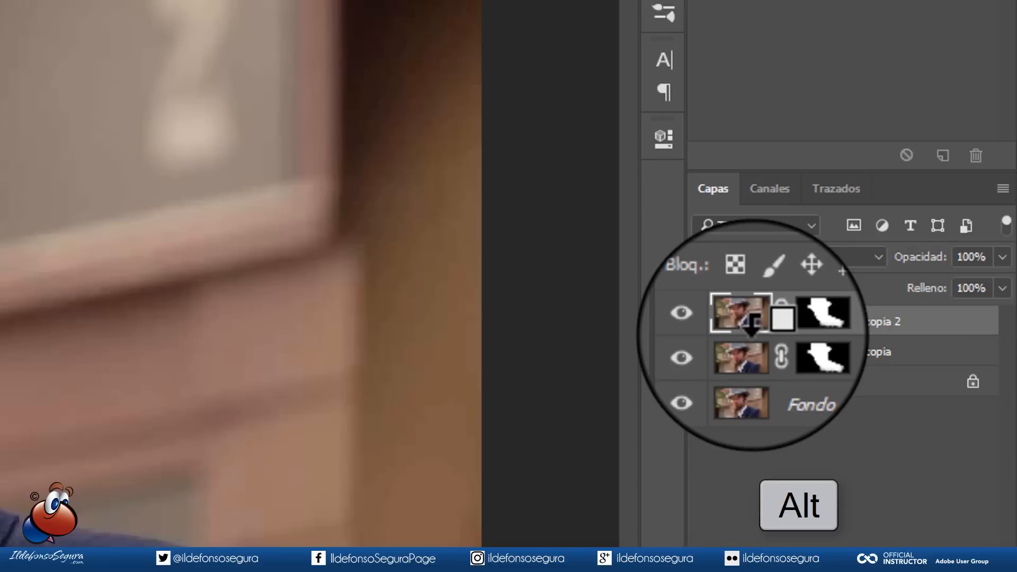
alt+click(751, 335)
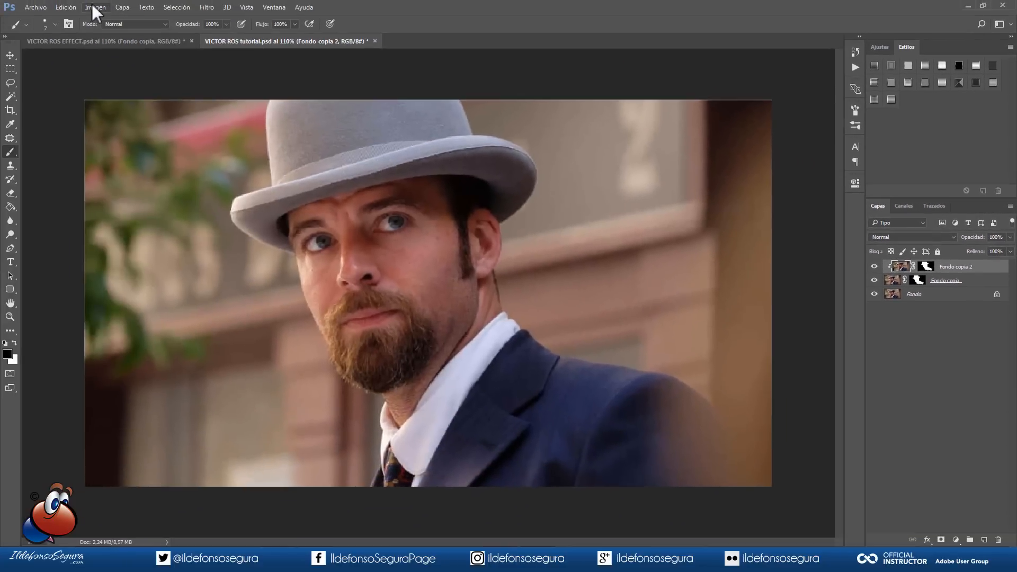
Desaturate the image of the clipped Fondo copia 2 layer.
click(96, 7)
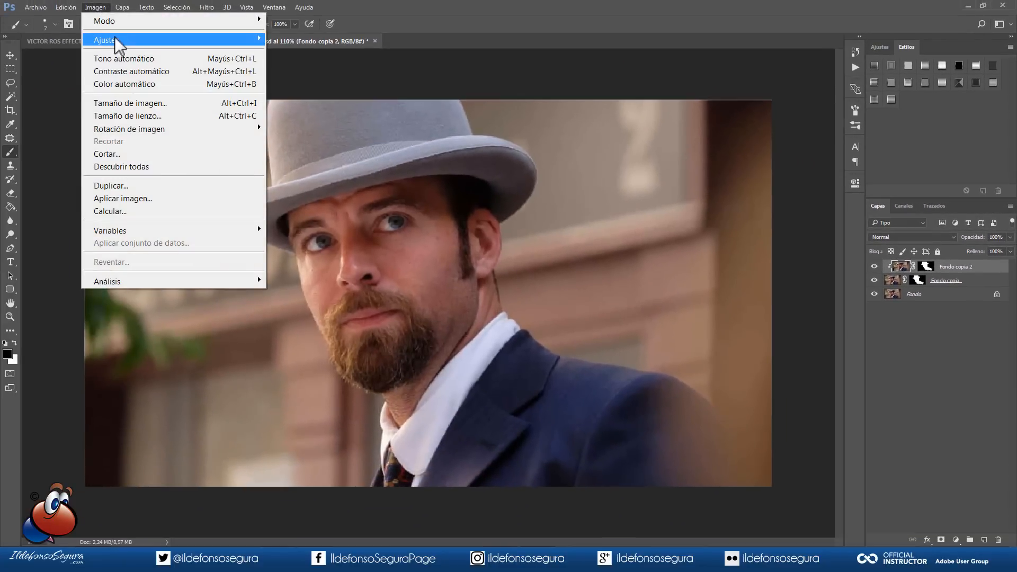
mouse_move(115, 38)
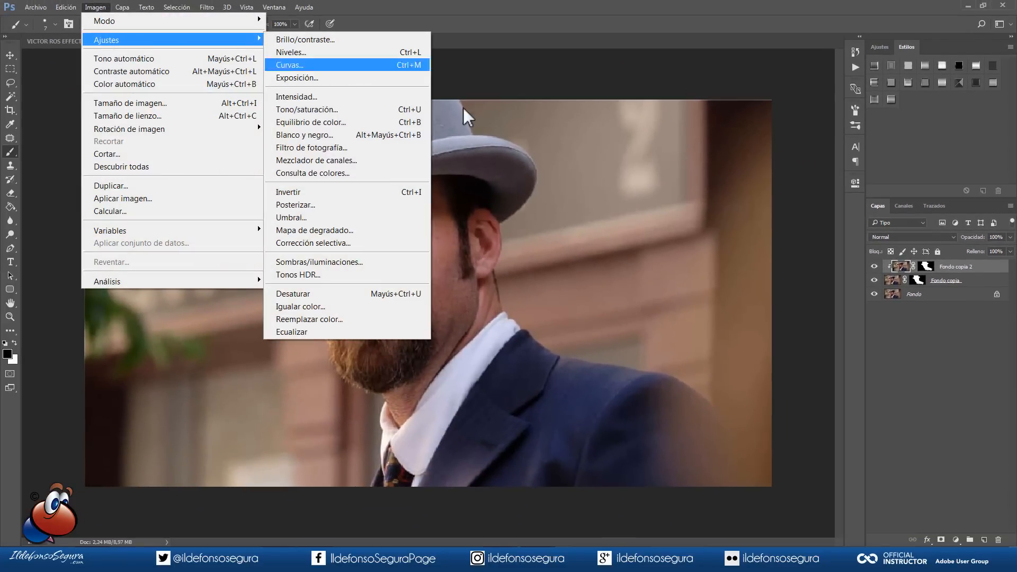
click(386, 299)
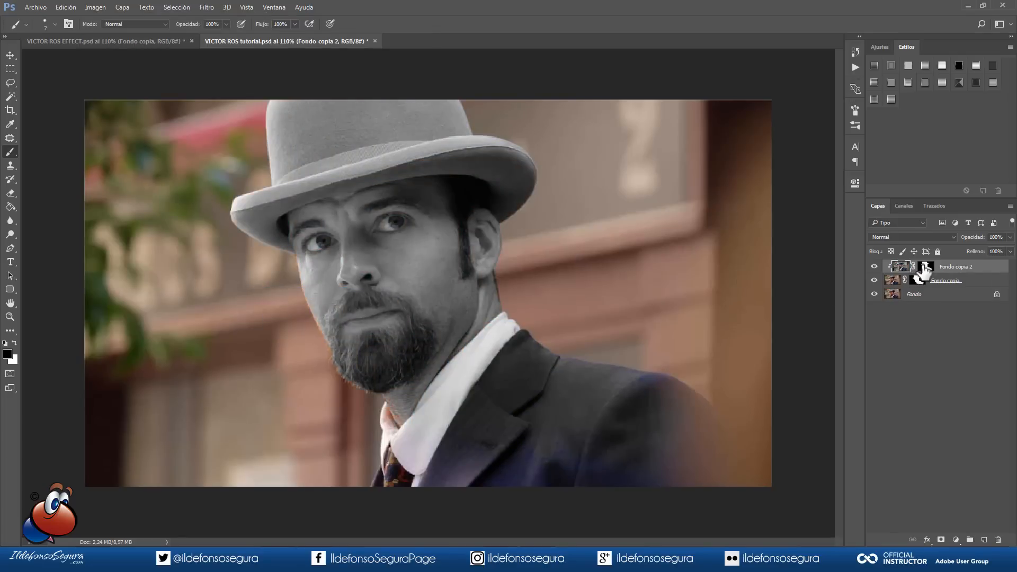
Set Fondo copia 2's blend mode to Oscurecer and compare the image with the layer hidden and shown.
click(901, 241)
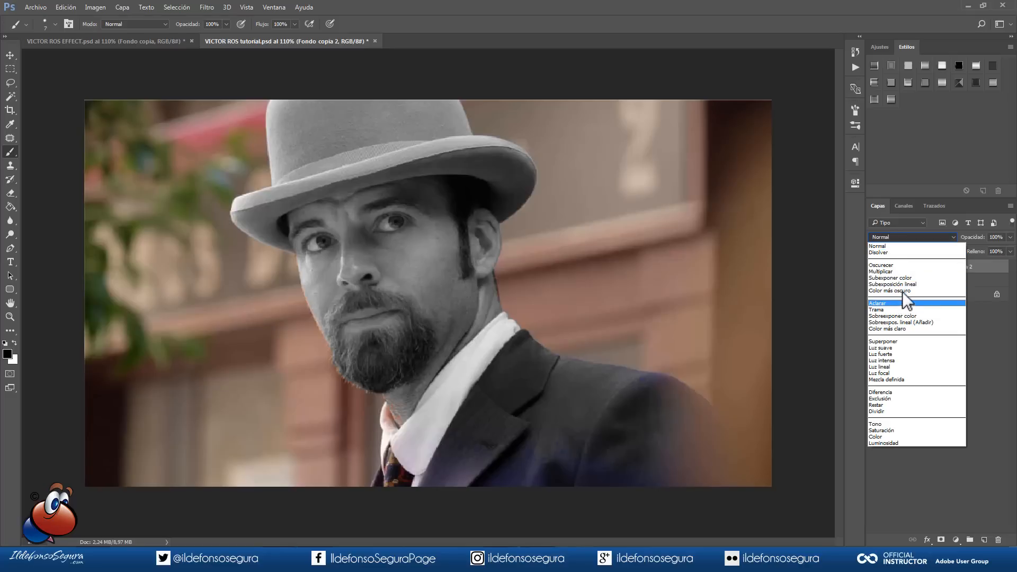
click(901, 265)
alt+click(886, 268)
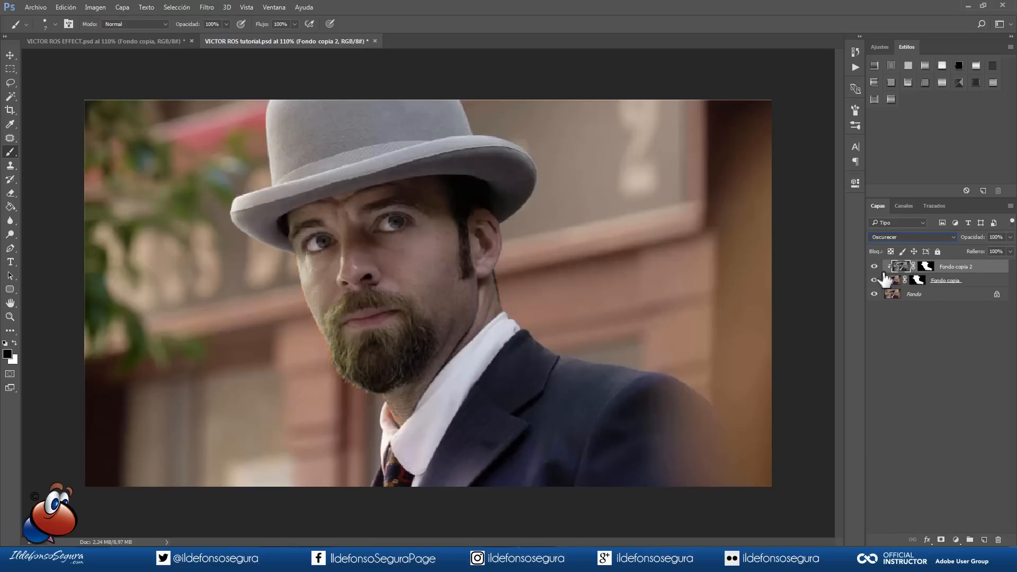
click(874, 268)
click(874, 267)
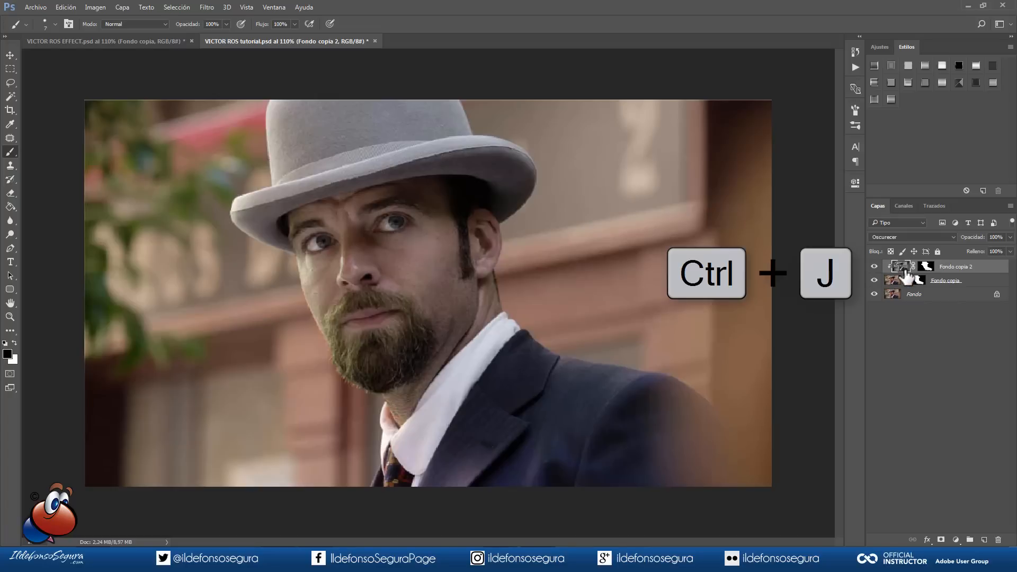
Duplicate Fondo copia 2 and turn the duplicate into a clipped layer without a layer mask.
key(ctrl+j)
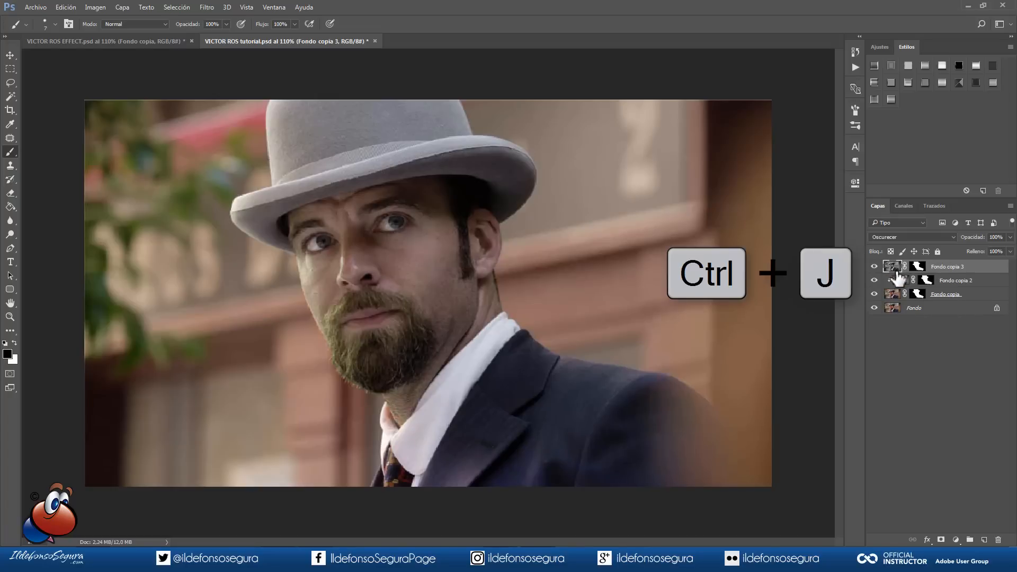
right_click(919, 266)
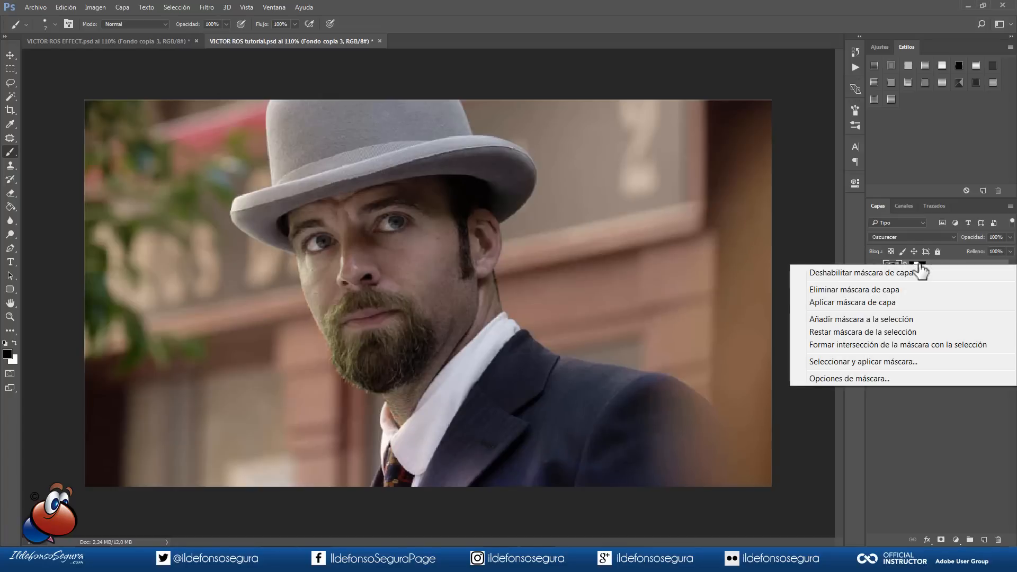
click(897, 290)
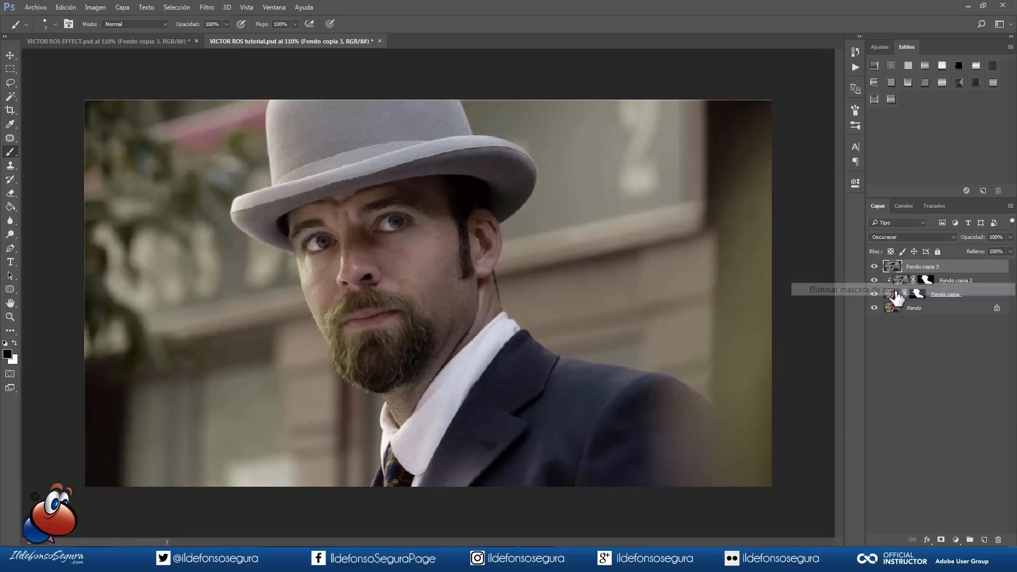
right_click(928, 266)
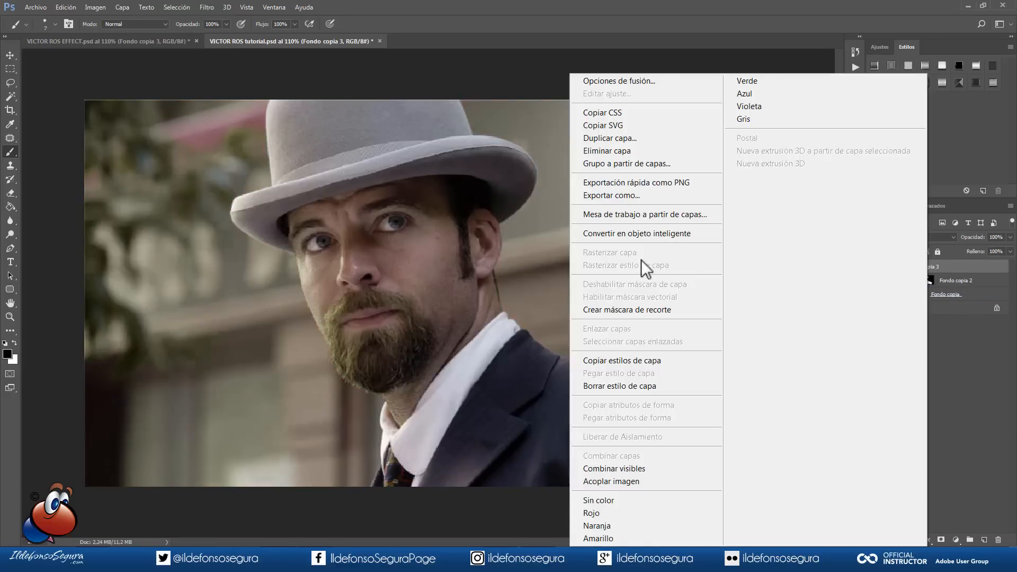
click(638, 309)
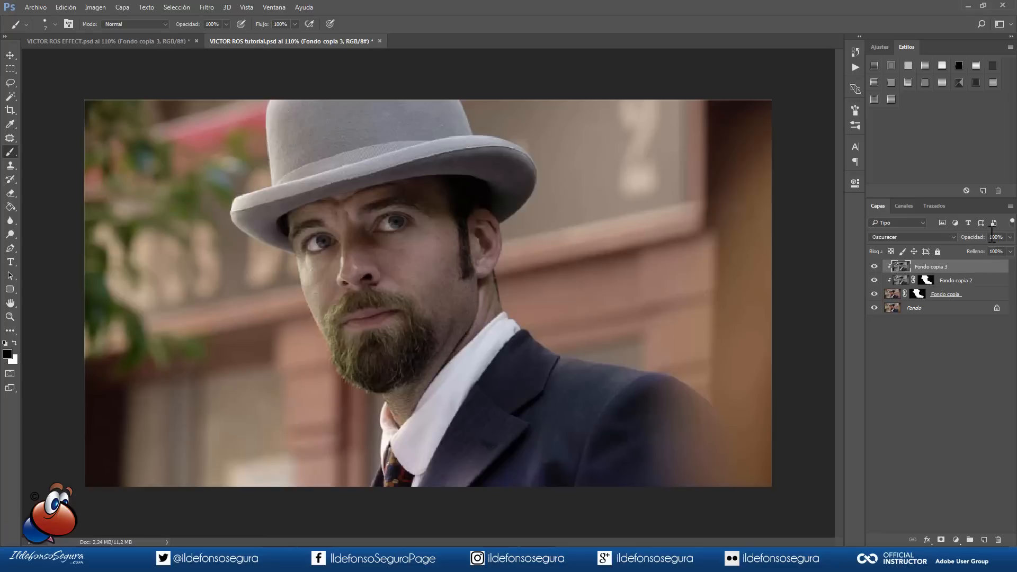
Select the highlights of Fondo copia 3 with Color Range, using the Iluminaciones option.
click(166, 6)
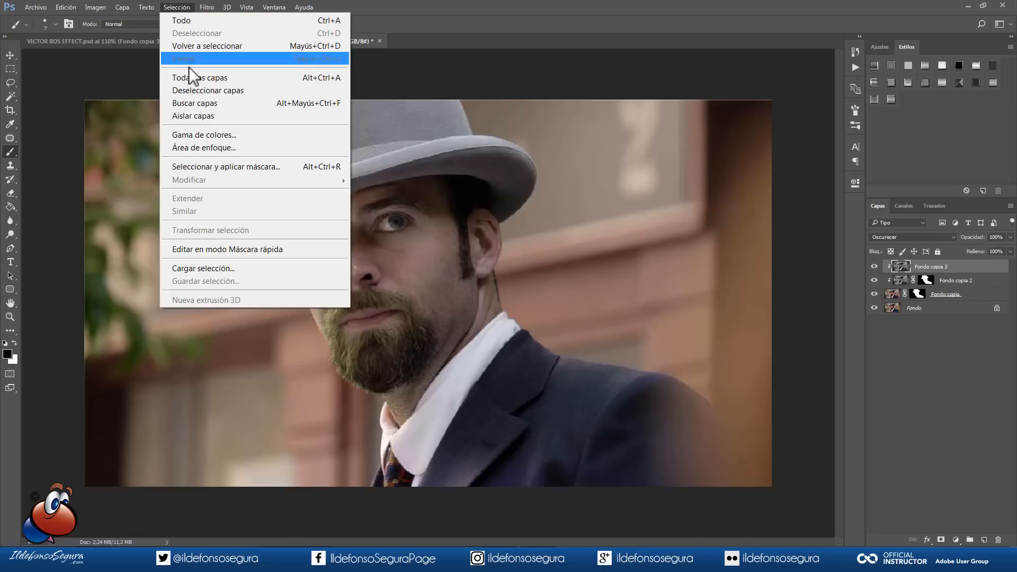
click(202, 135)
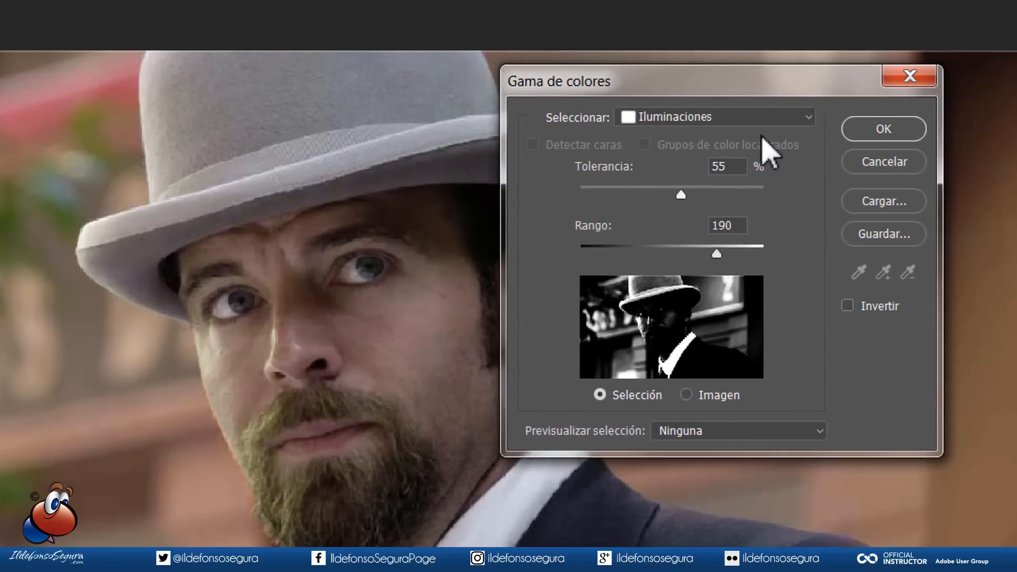
click(676, 123)
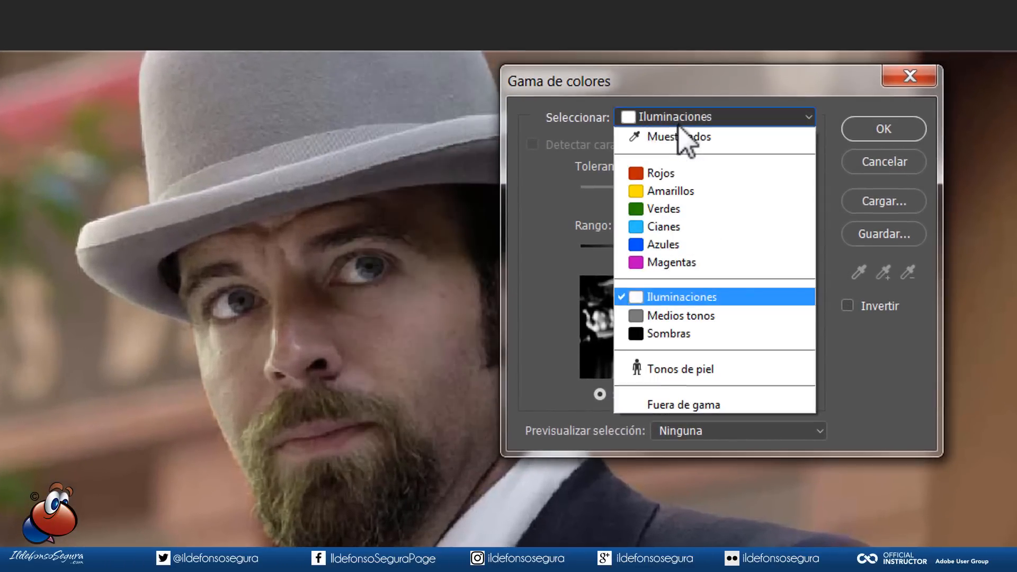
click(701, 296)
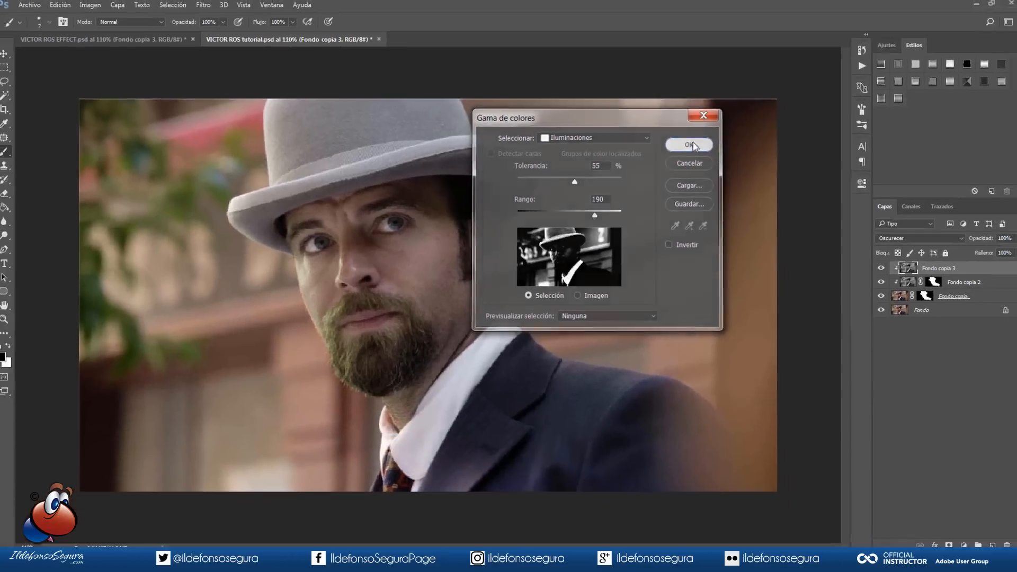
click(883, 130)
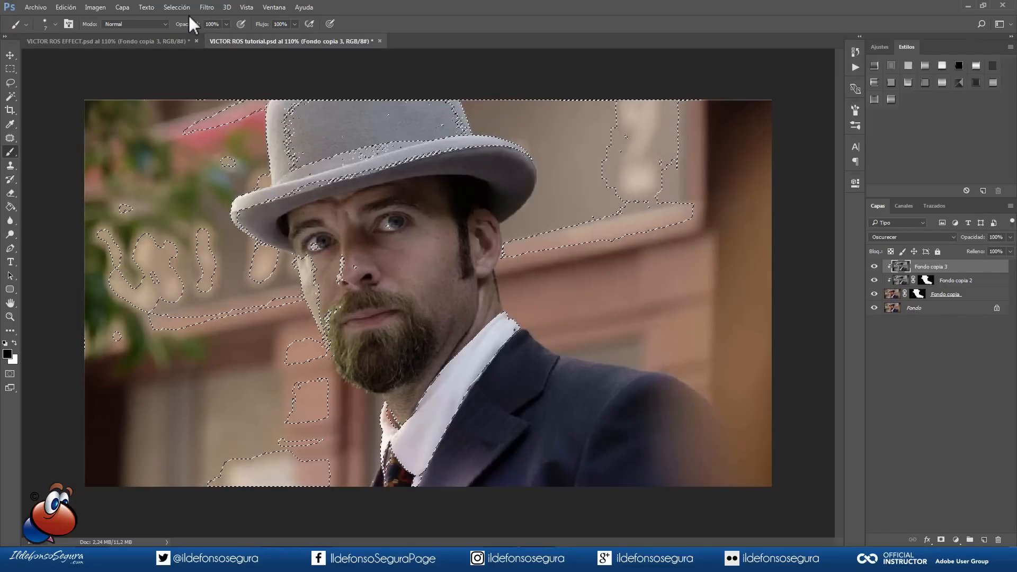
Invert the highlight selection and convert it into a layer mask on Fondo copia 3, inspecting the mask and the layer's effect.
click(175, 9)
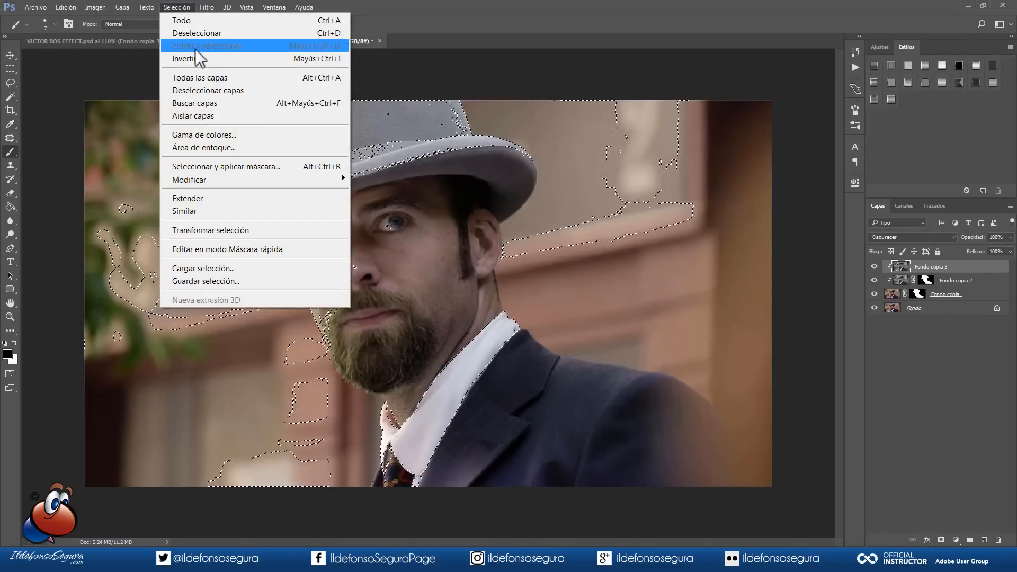
click(194, 58)
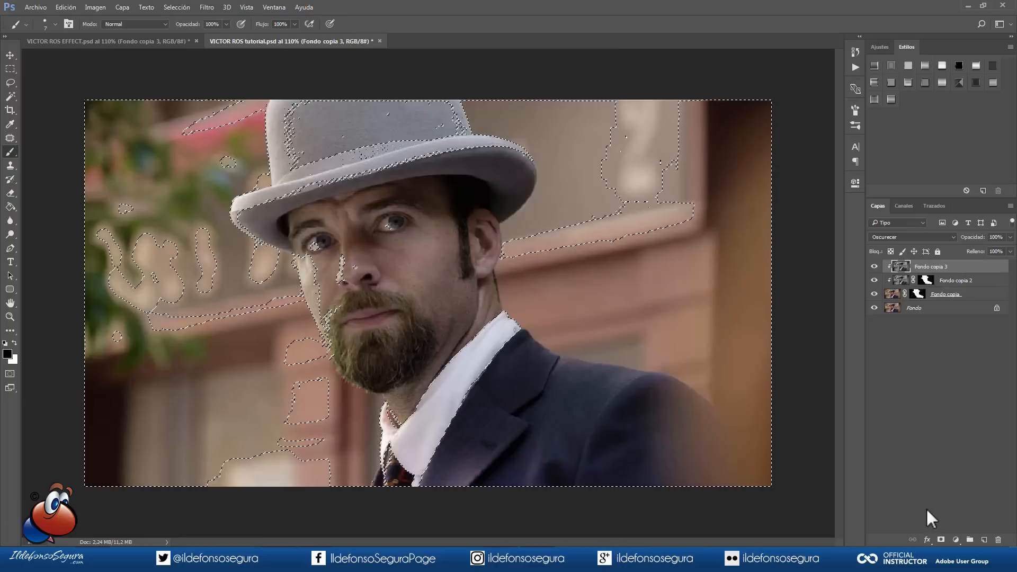
click(941, 540)
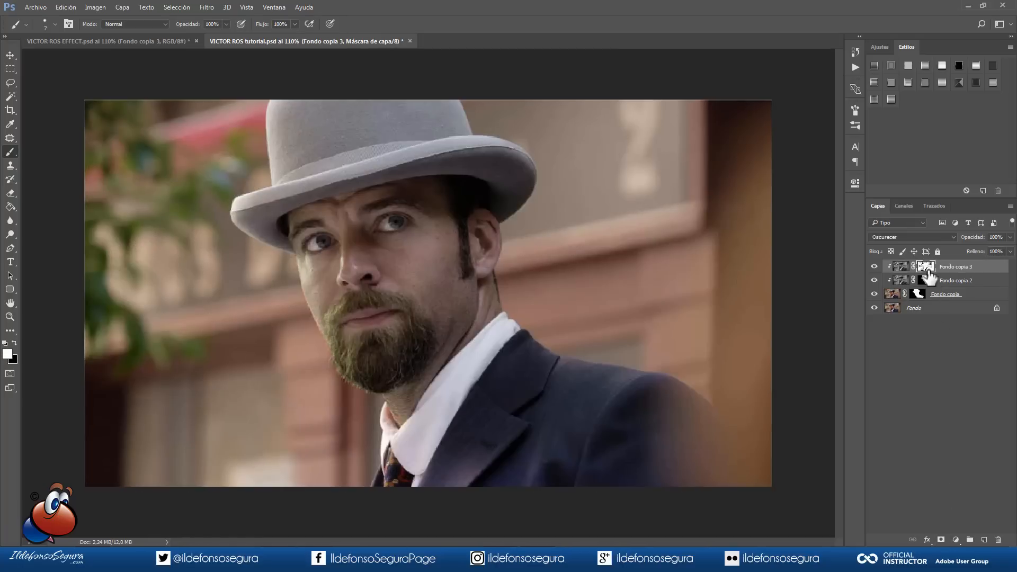
click(874, 267)
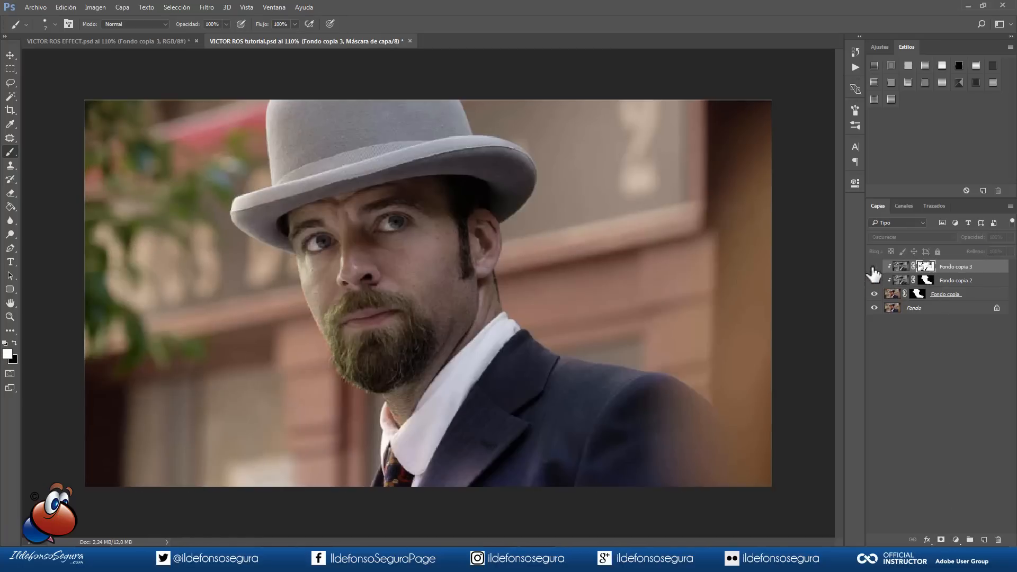
click(874, 267)
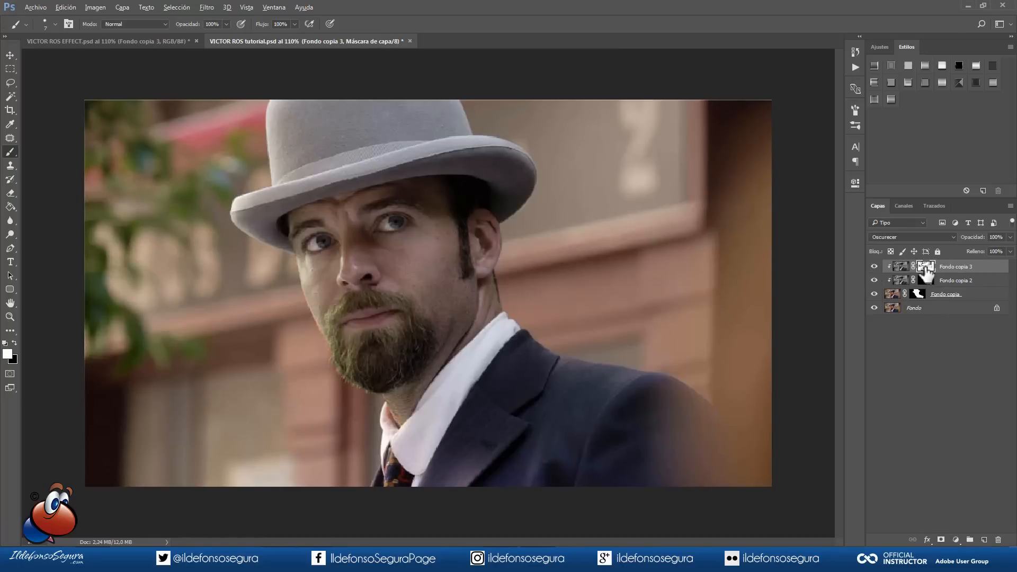
alt+click(926, 269)
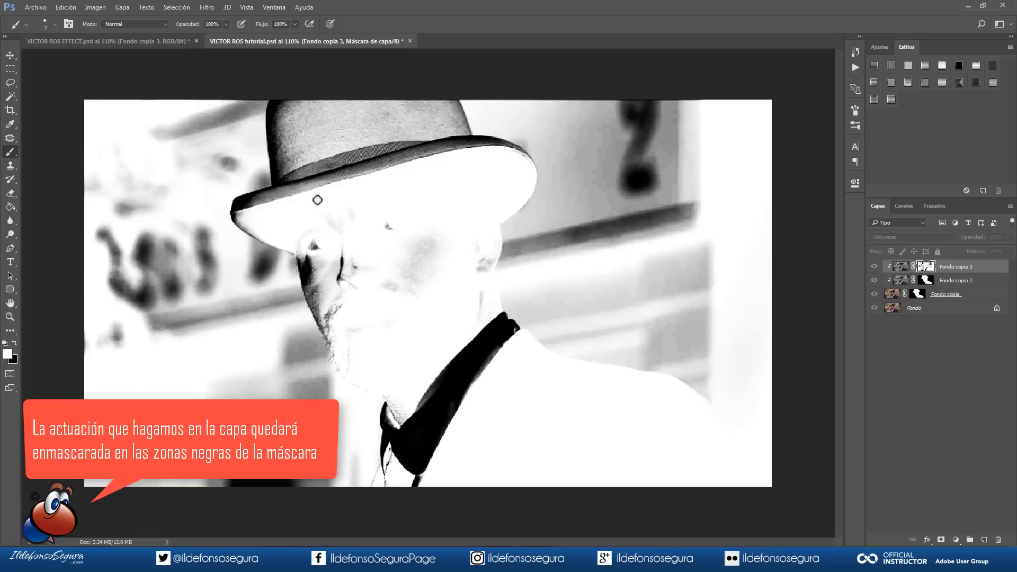
alt+click(926, 266)
Set Fondo copia 3's blend mode to Superponer and recheck its layer mask.
click(902, 237)
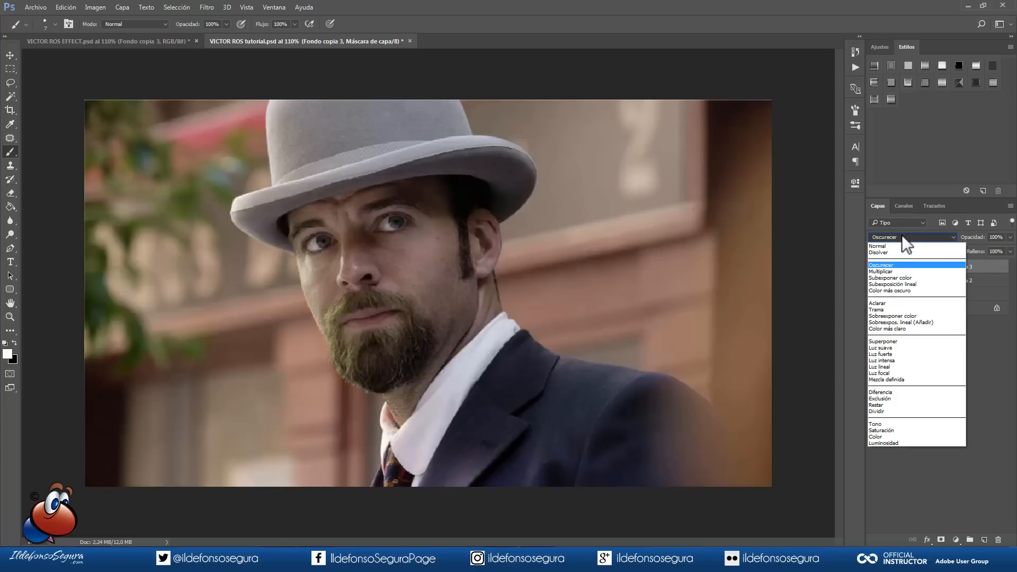
click(887, 343)
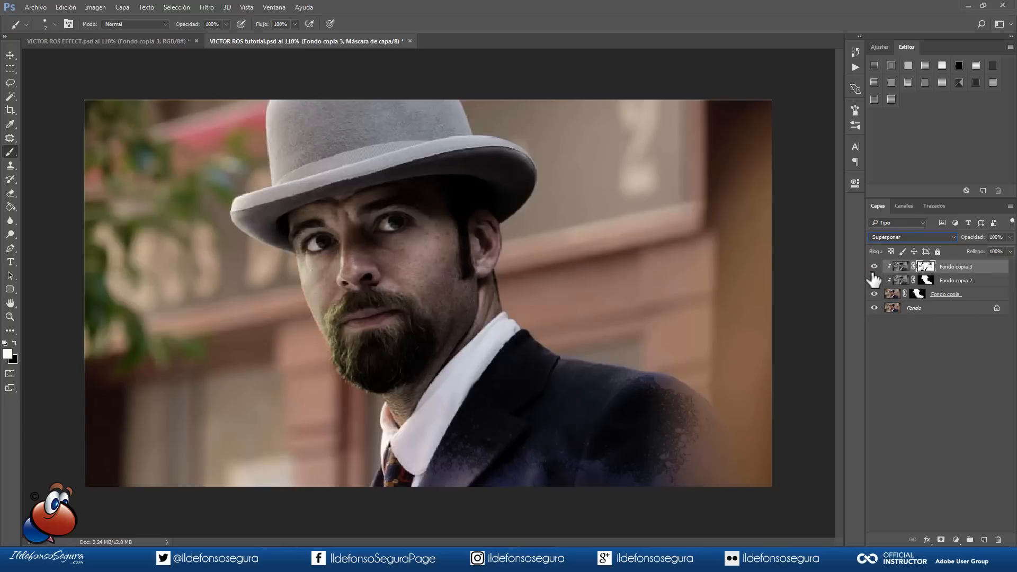
alt+click(925, 267)
alt+click(925, 267)
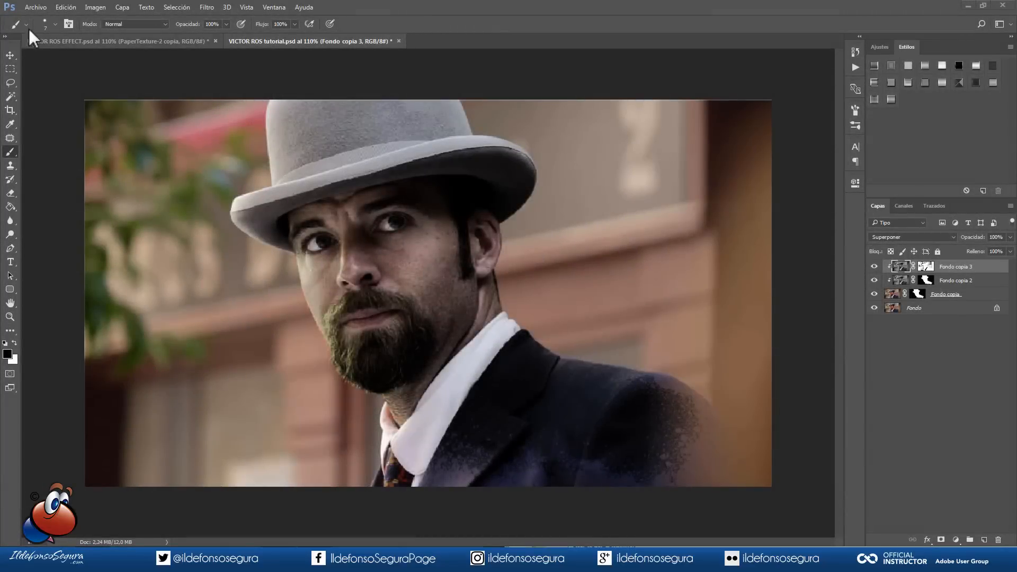
Place the PaperTexture-2 image as an embedded element above Fondo copia 3.
click(36, 7)
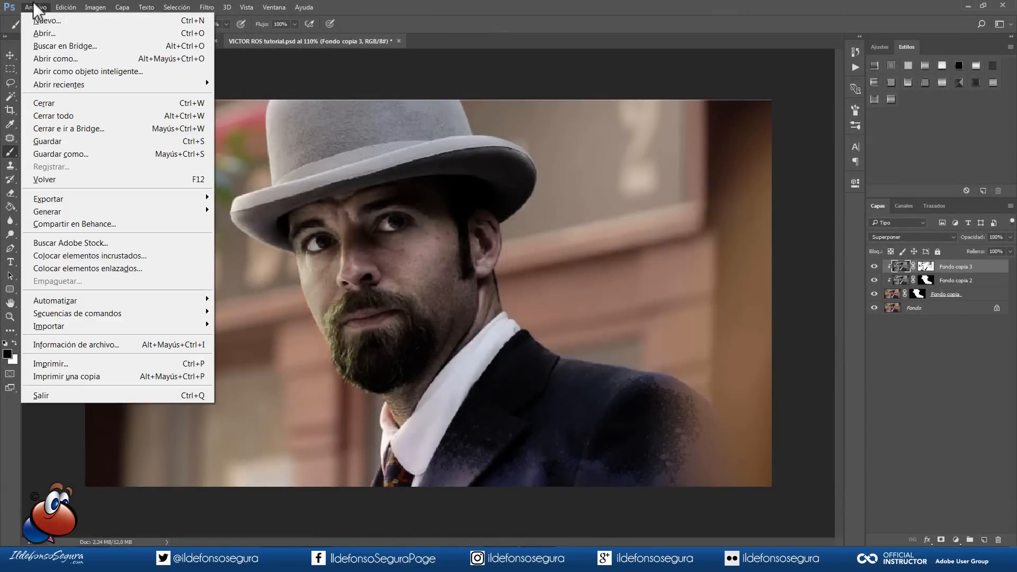
click(69, 255)
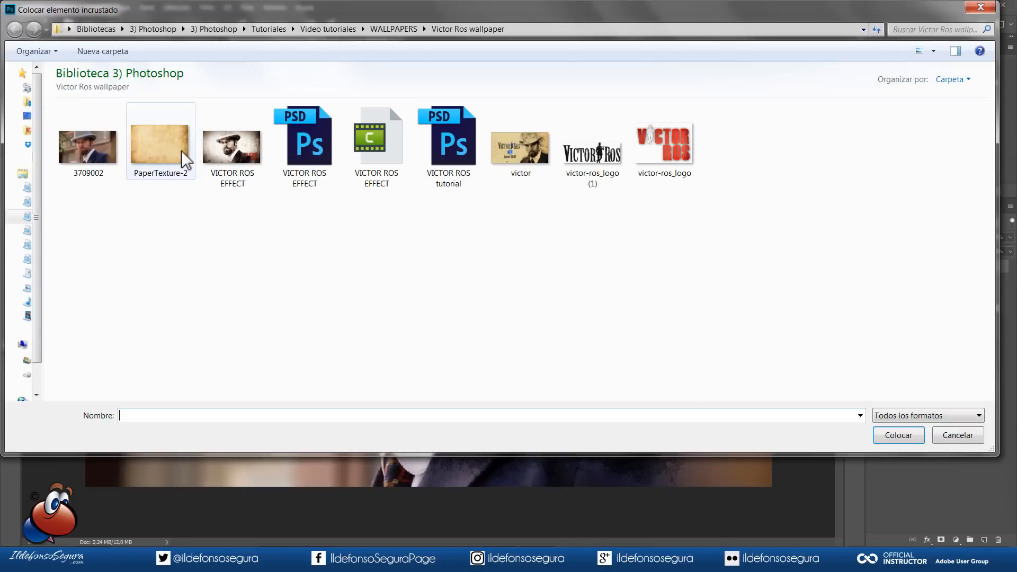
click(154, 154)
click(901, 438)
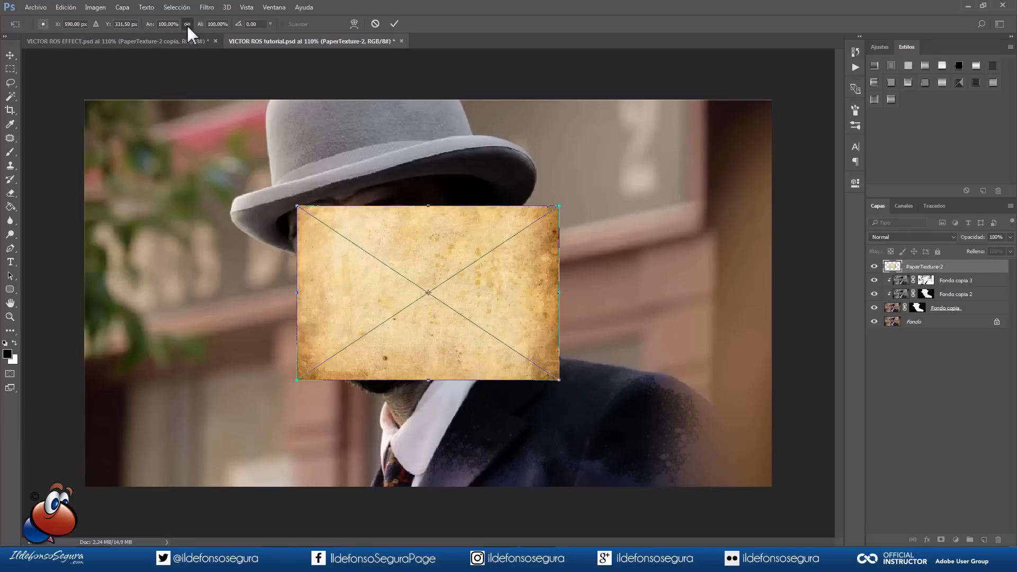
Scale the placed paper texture proportionally to 265% so it covers the whole canvas, and commit the placement.
click(187, 25)
drag(151, 30, 238, 42)
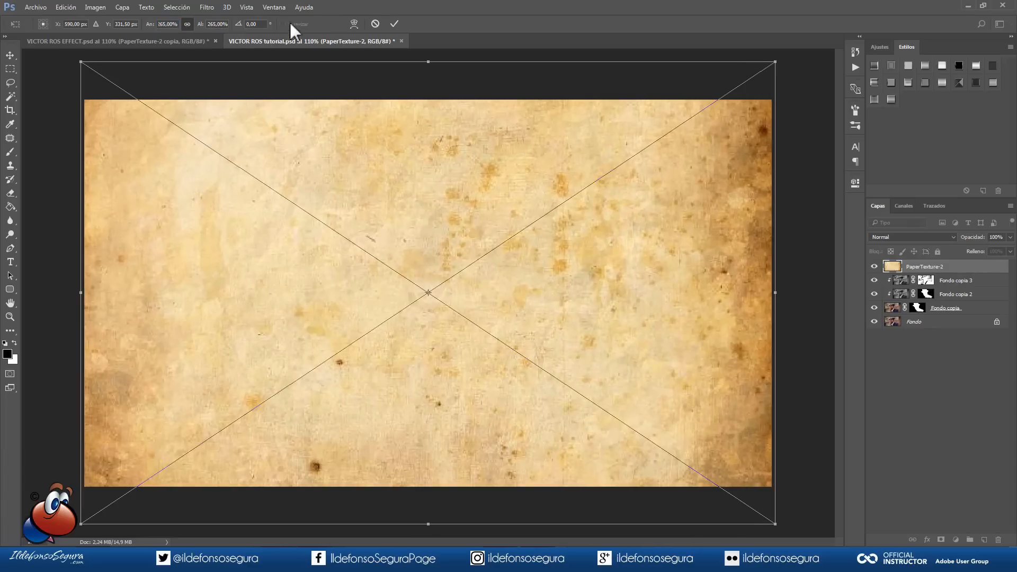
click(394, 24)
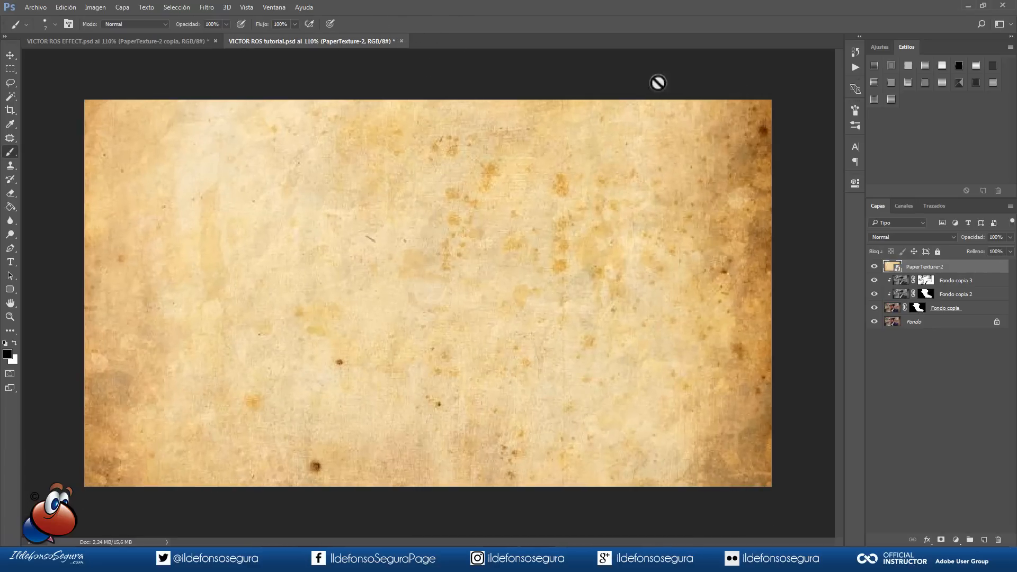
Set PaperTexture-2's blend mode to Luz suave and hide the Fondo layer.
click(905, 238)
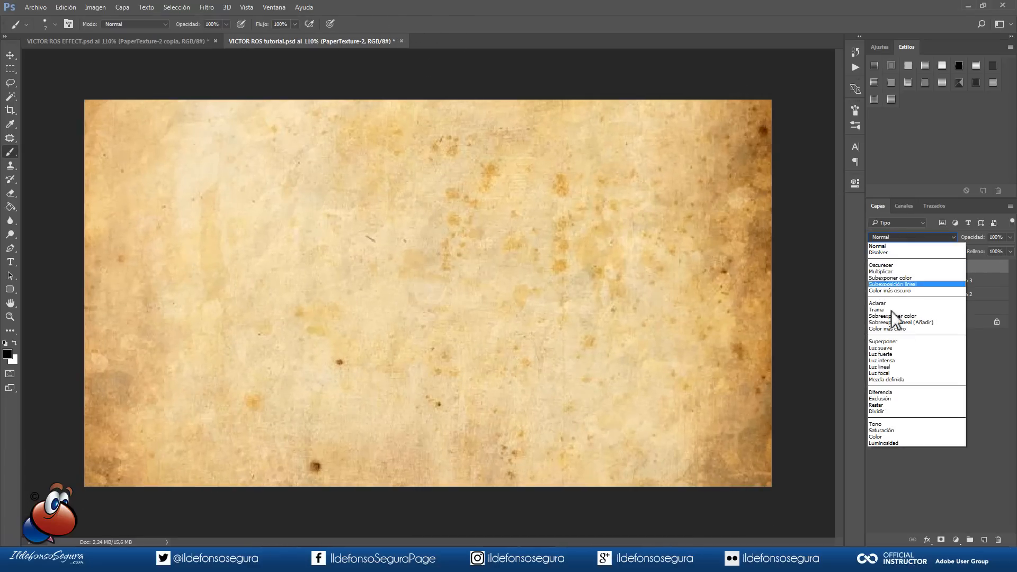
click(897, 348)
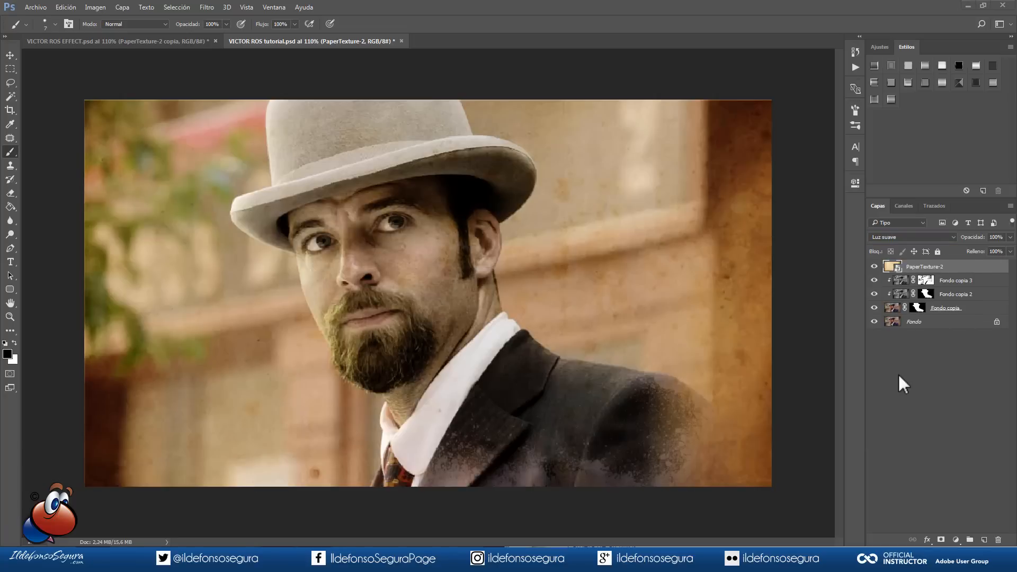
click(875, 322)
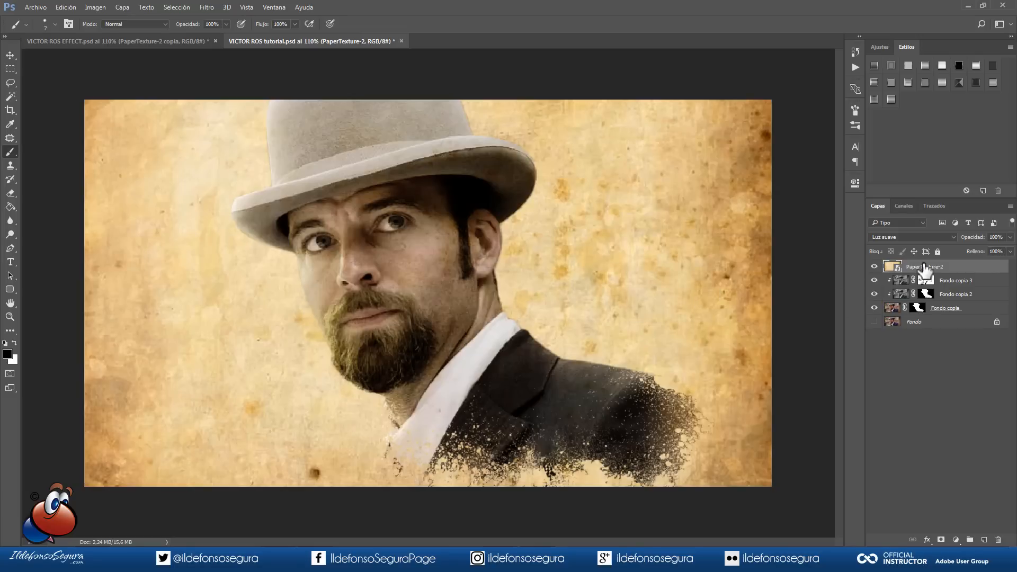
Create a new top layer and fill it with the merged composite through Aplicar imagen, using Combinada, RGB and Multiplicar at 100%.
click(985, 539)
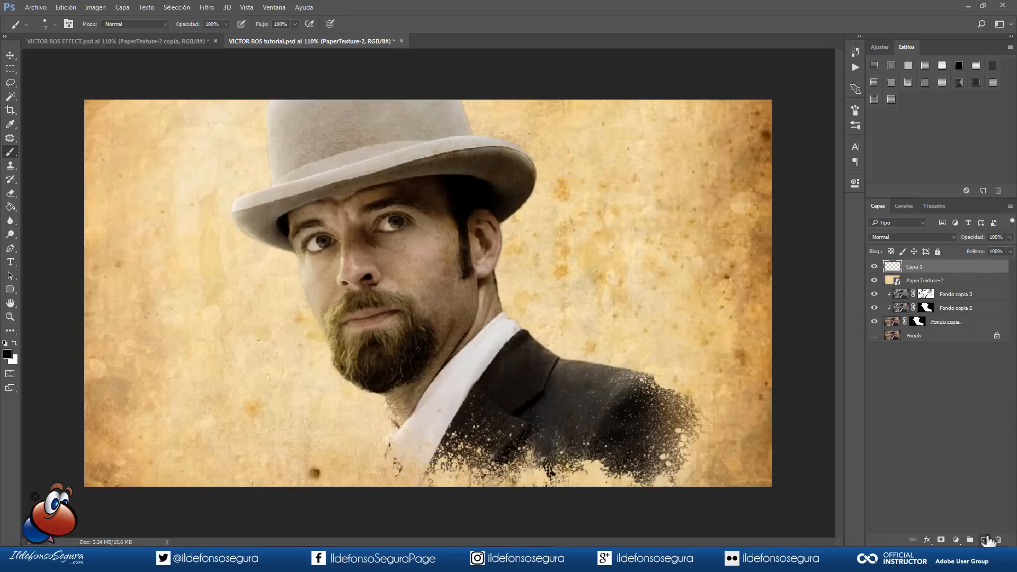
click(95, 7)
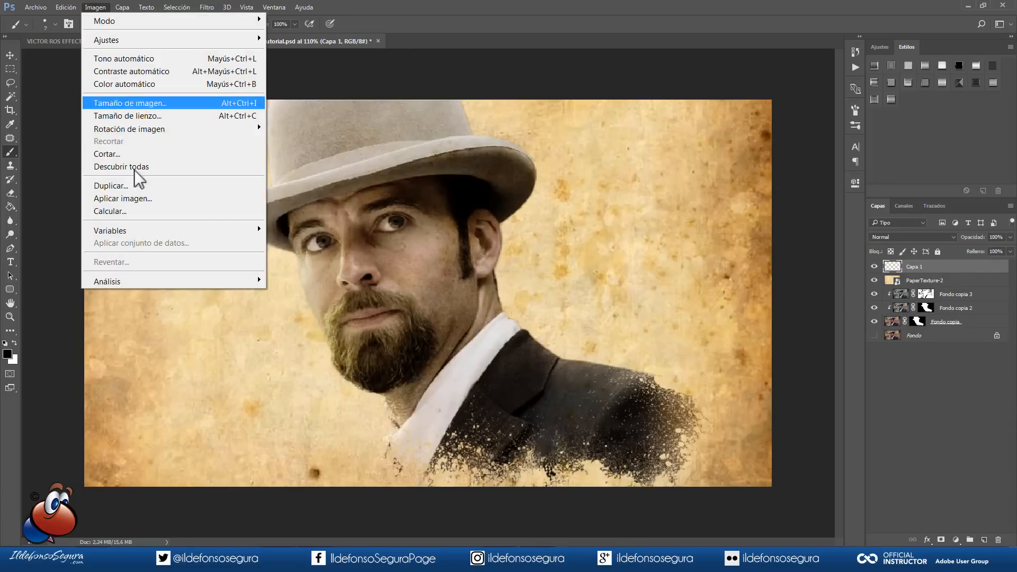
click(140, 198)
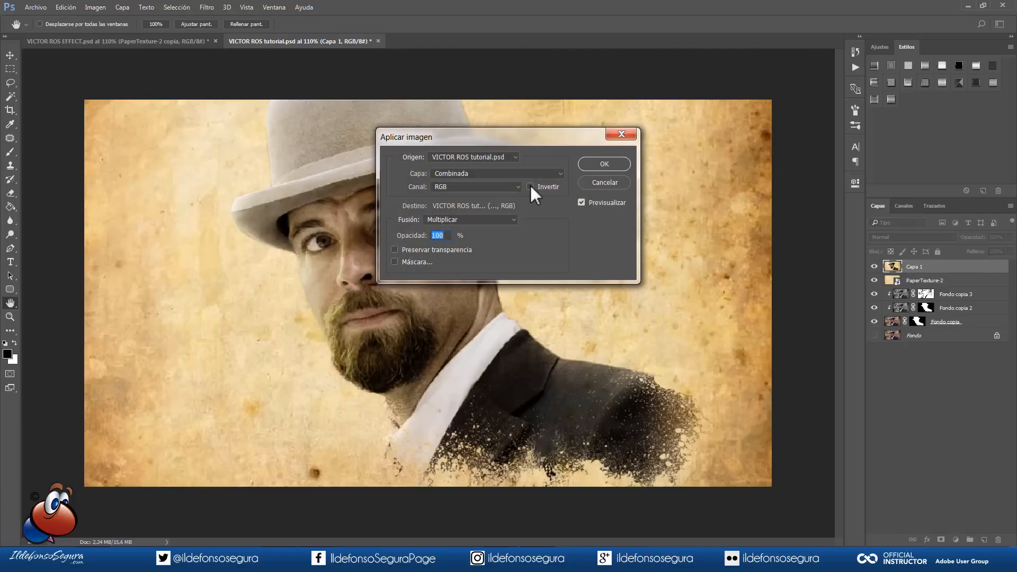
key(b)
click(599, 167)
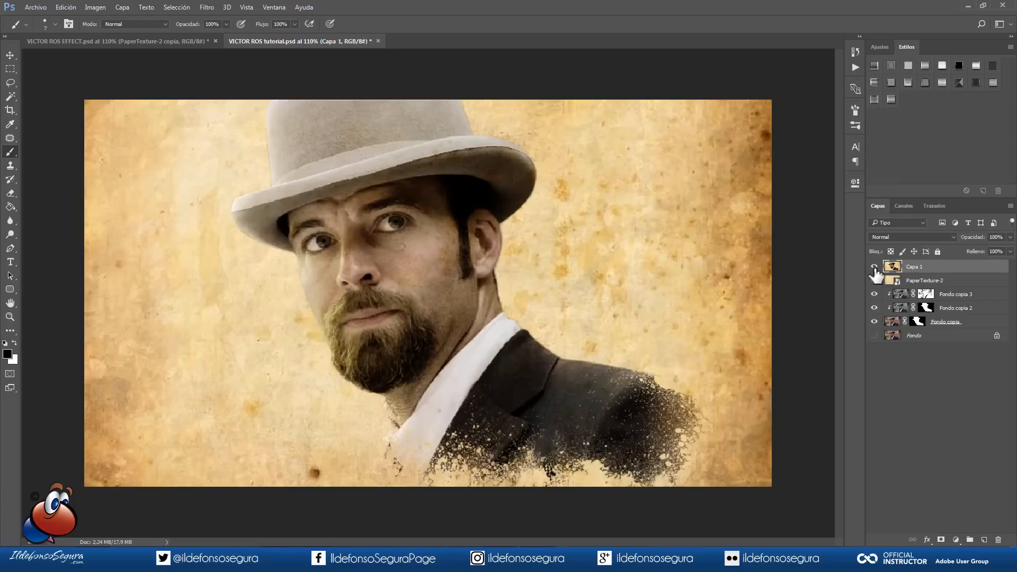
Apply Color Efex Pro 4's Bleach Bypass filter to Capa 1 with Saturación -50% and Contraste 55%, comparing it in split and dual-image views.
click(206, 6)
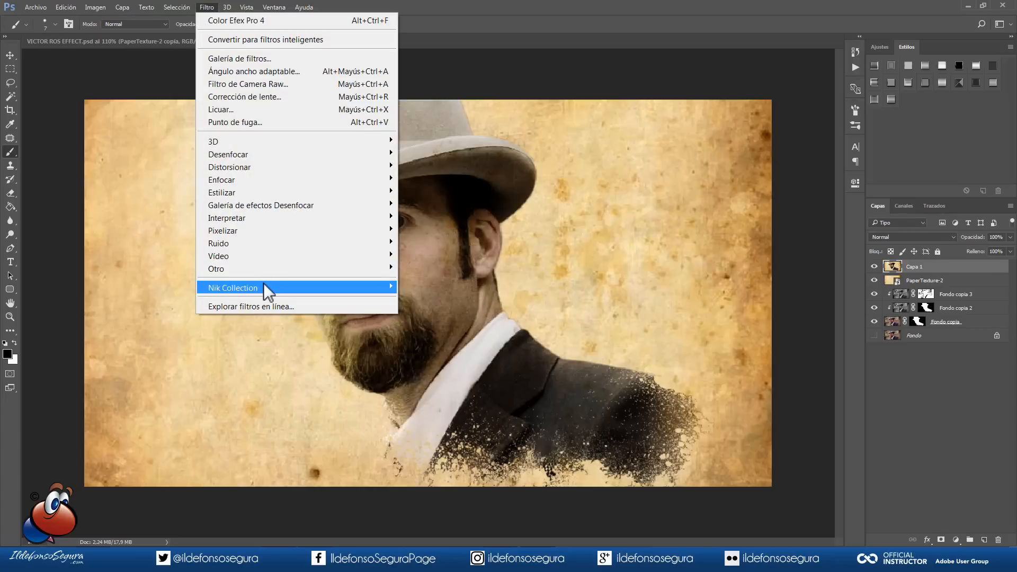
mouse_move(315, 287)
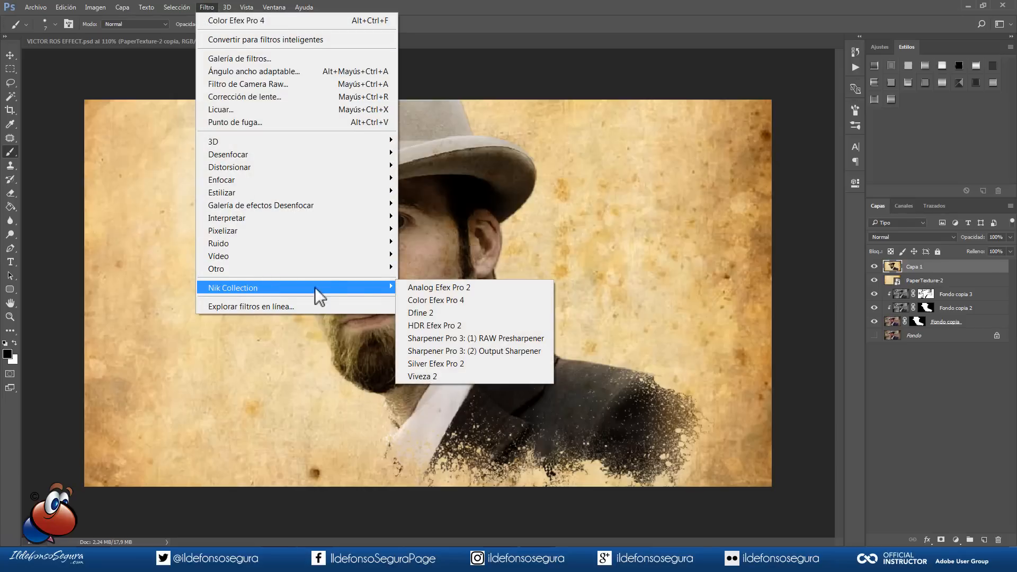
click(486, 300)
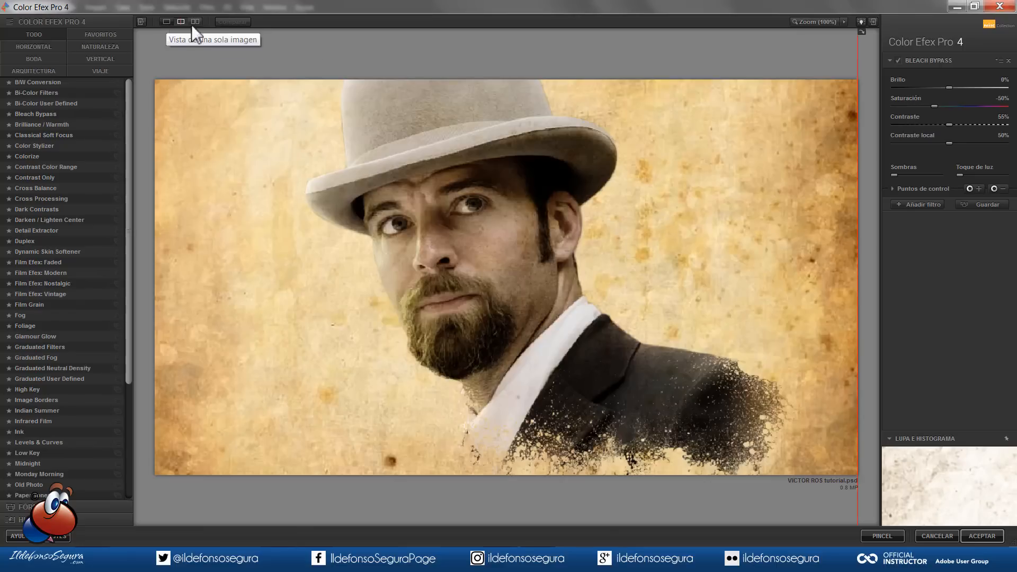
drag(857, 72, 458, 120)
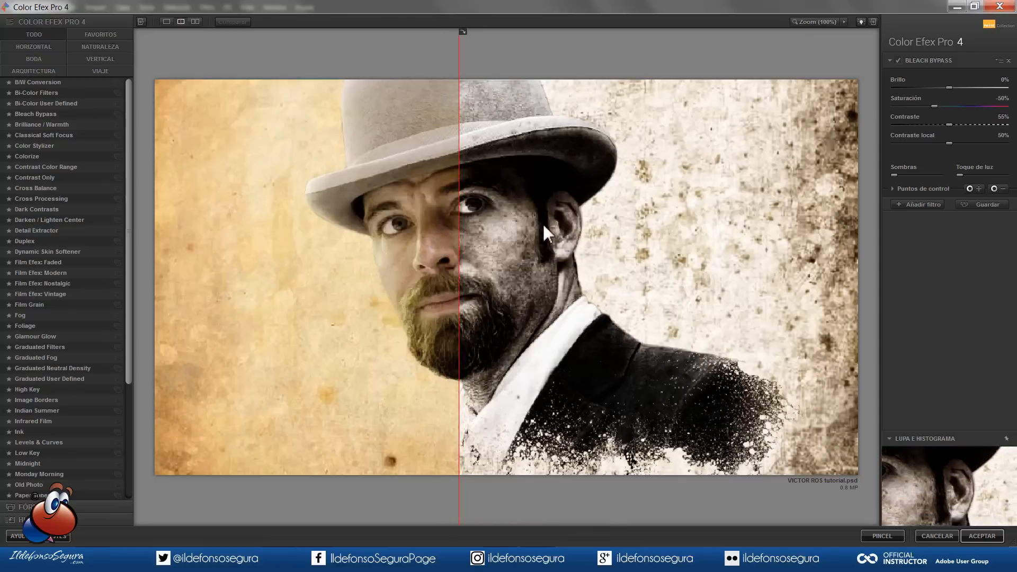
click(195, 21)
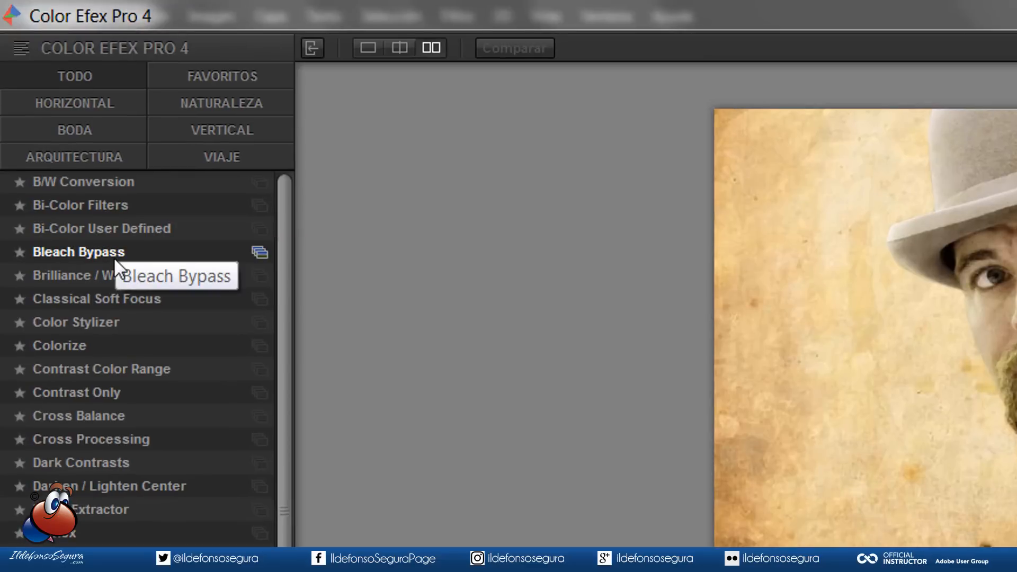
click(114, 257)
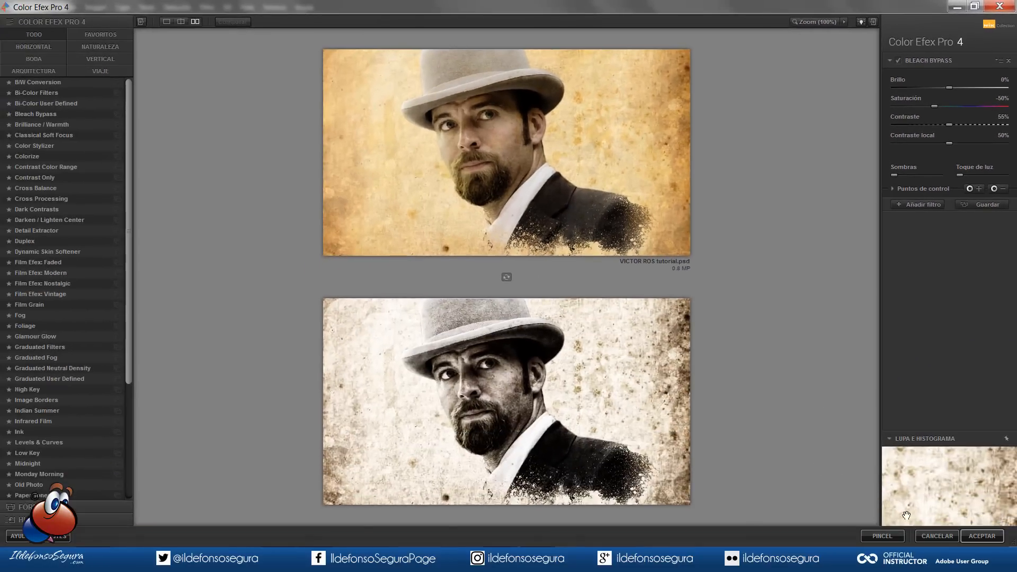
click(977, 532)
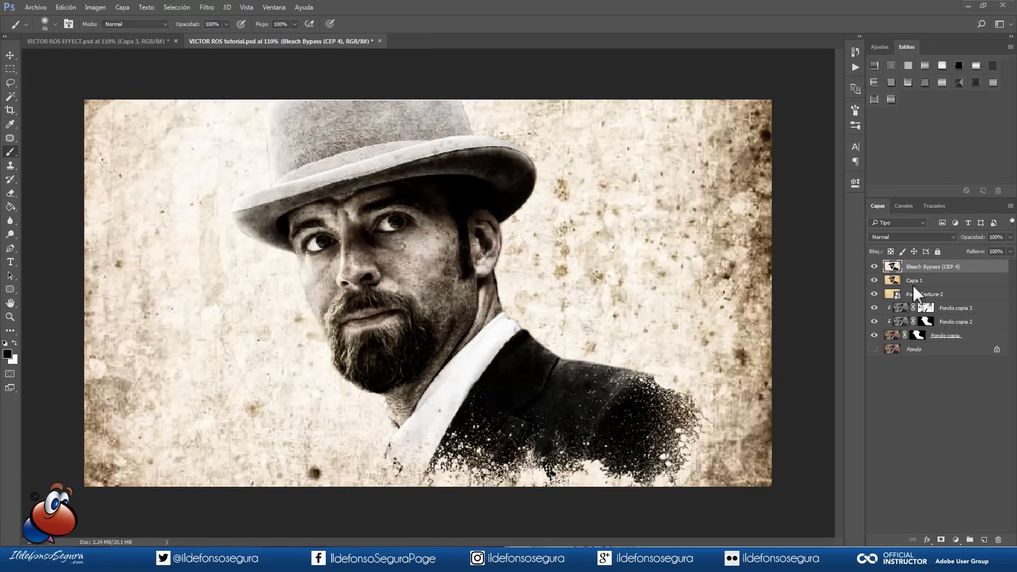
Duplicate the Bleach Bypass (CEP 4) layer and apply the Paso alto filter to the copy with a 3,7 pixel radius.
drag(890, 264, 985, 535)
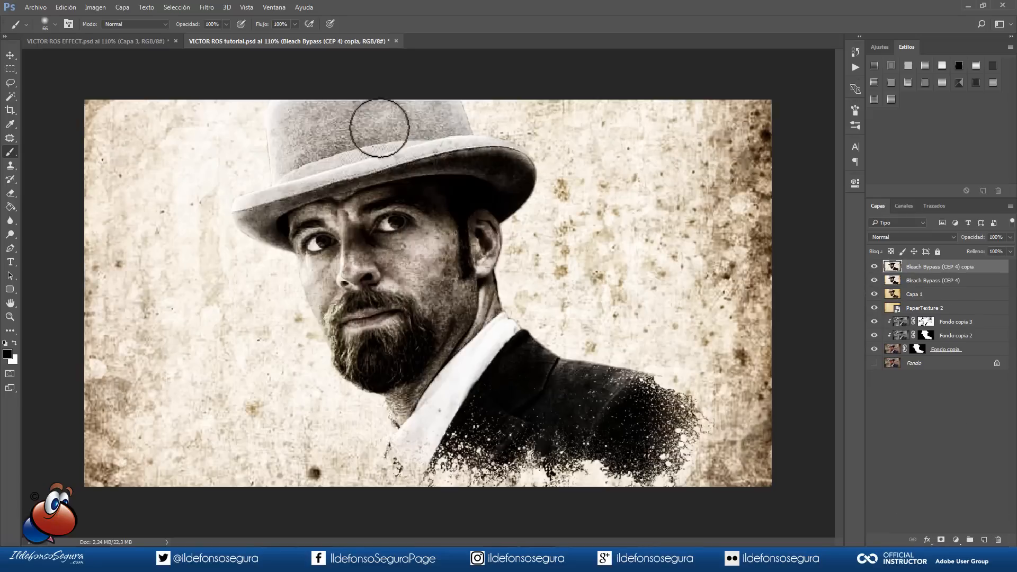
click(209, 8)
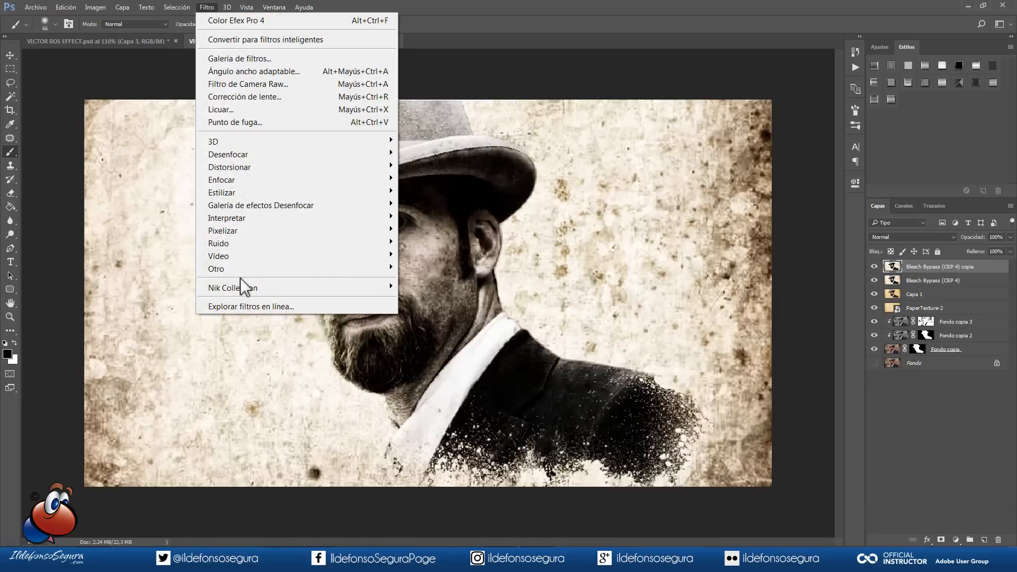
mouse_move(247, 264)
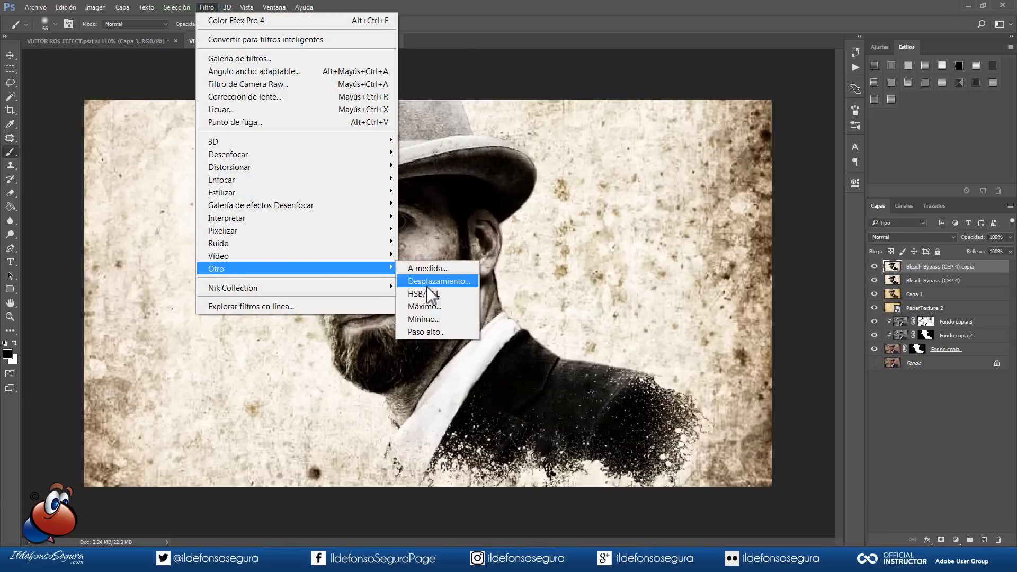
click(432, 332)
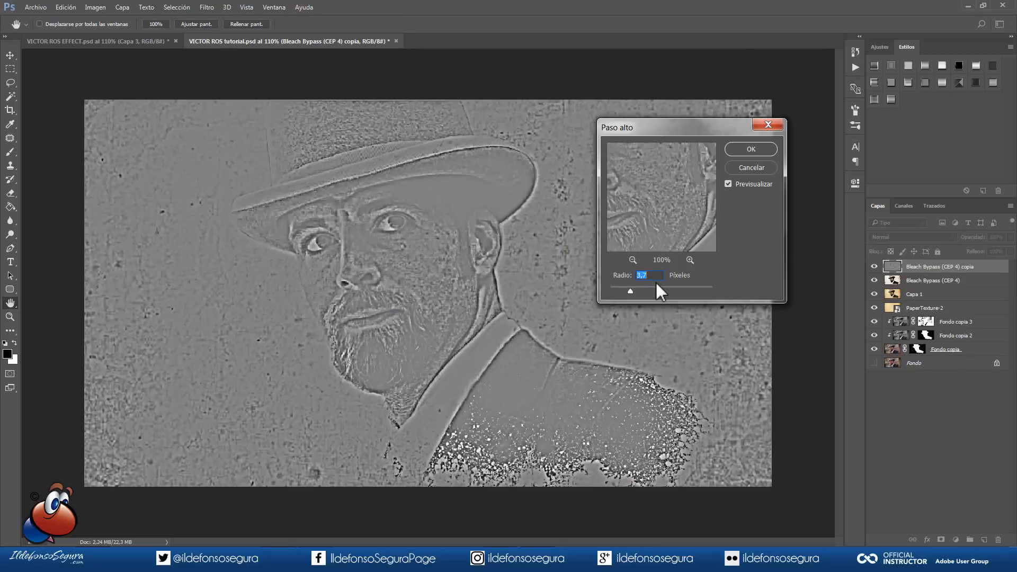
click(735, 148)
key(b)
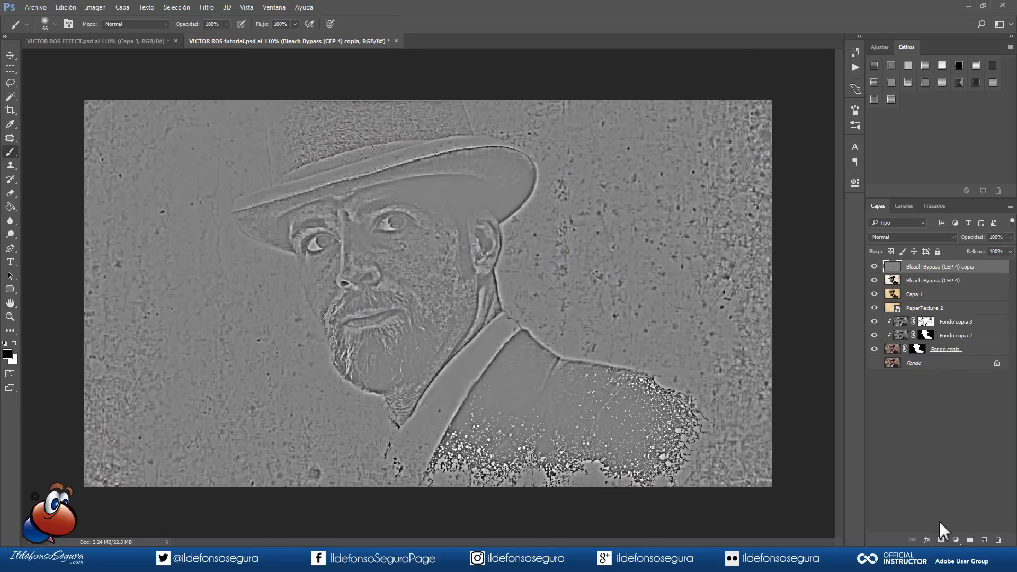
Add a black layer mask to Bleach Bypass (CEP 4) copia and paint both eyes in white with a soft brush.
key(alt)
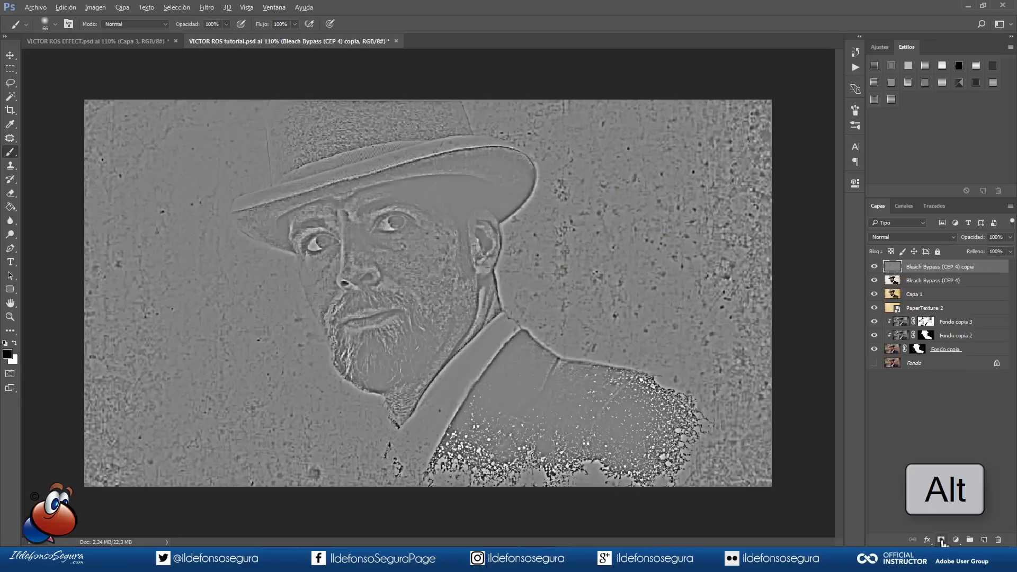
alt+click(941, 541)
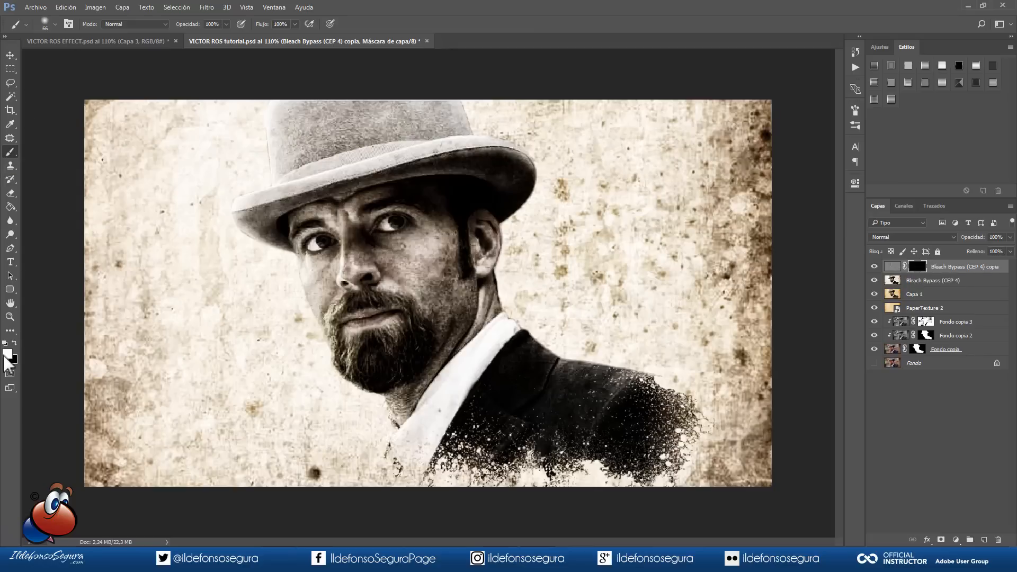
click(323, 242)
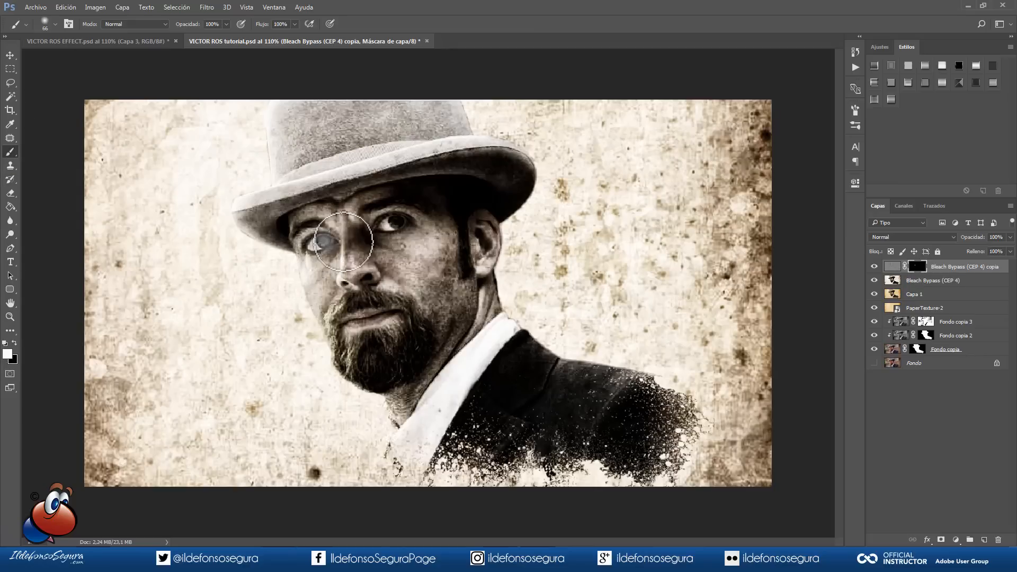
key(ctrl+z)
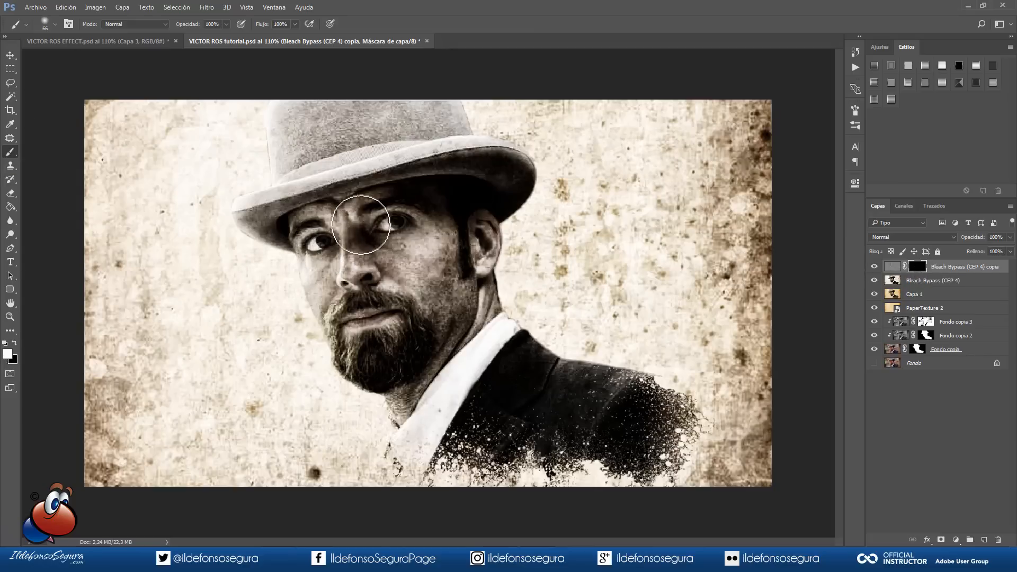
click(320, 243)
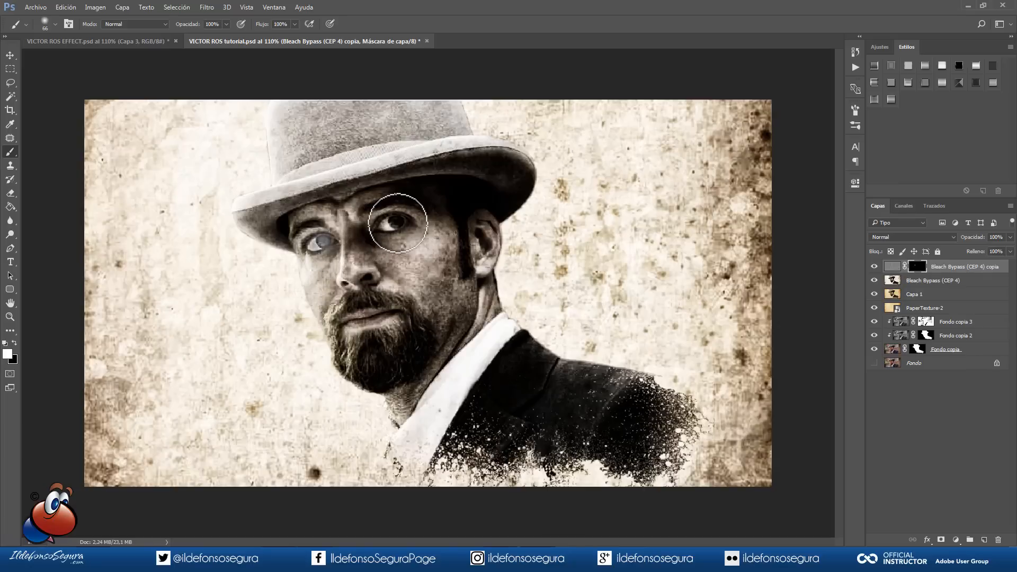
click(398, 221)
drag(408, 225, 410, 225)
click(391, 228)
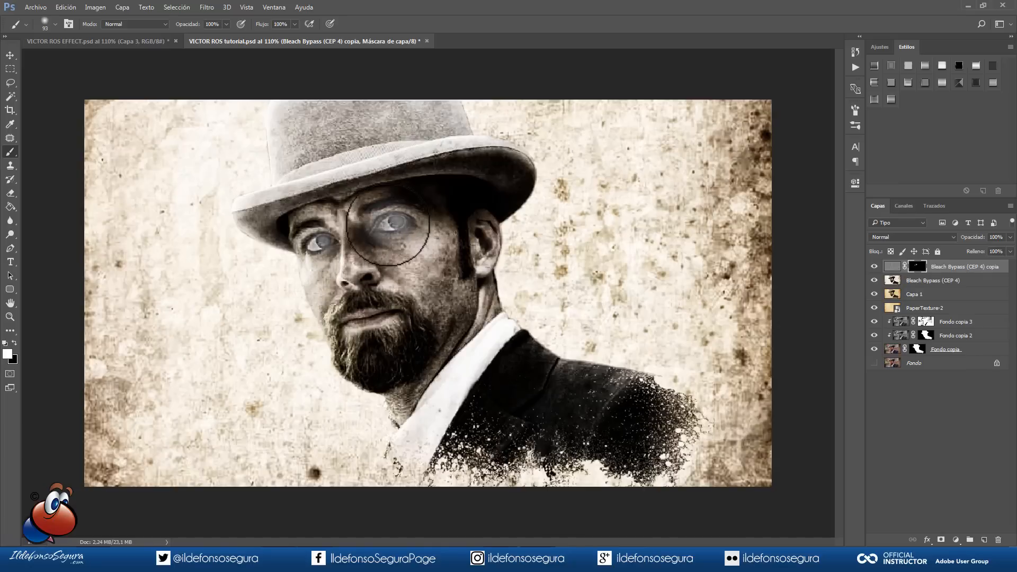
click(321, 242)
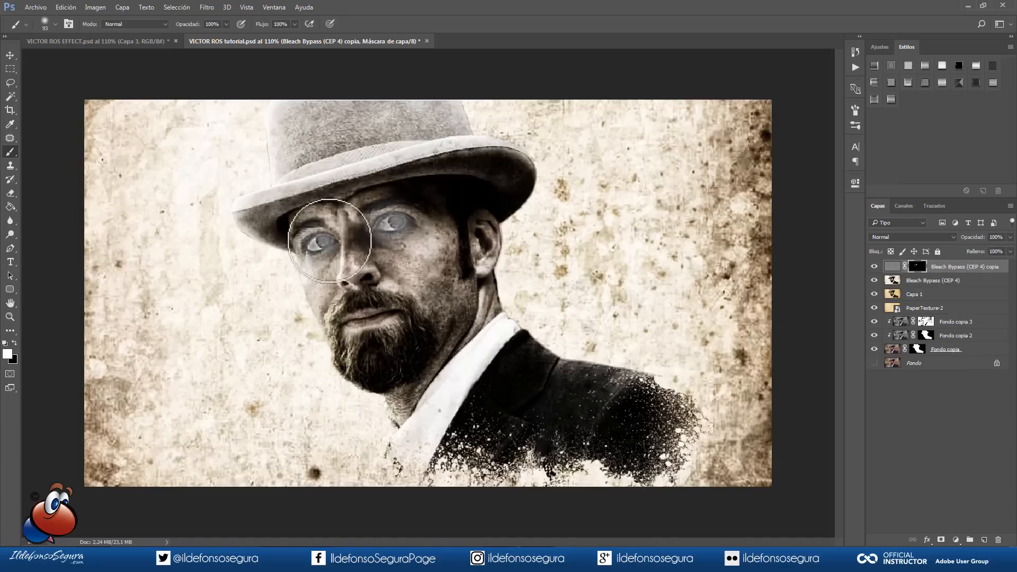
Paint the mask white over the cheek, beard, ear, hat brim and shirt collar, and set the layer's blend mode to Luz suave.
click(433, 259)
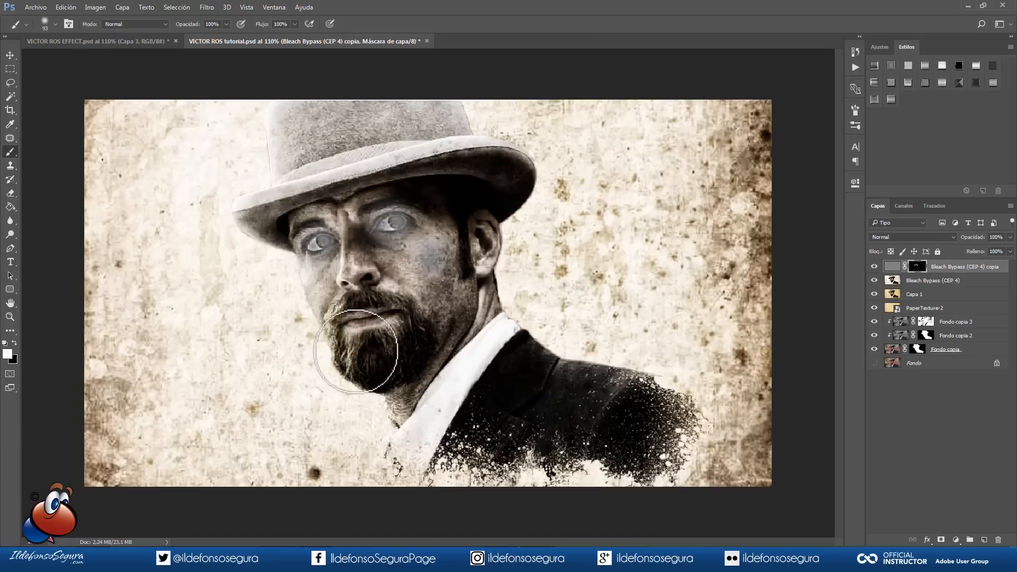
drag(382, 348, 401, 351)
drag(409, 340, 390, 337)
mouse_move(406, 303)
mouse_down()
mouse_move(343, 305)
mouse_move(332, 344)
mouse_move(344, 370)
mouse_move(342, 362)
mouse_move(408, 347)
mouse_move(415, 327)
mouse_move(414, 364)
mouse_up()
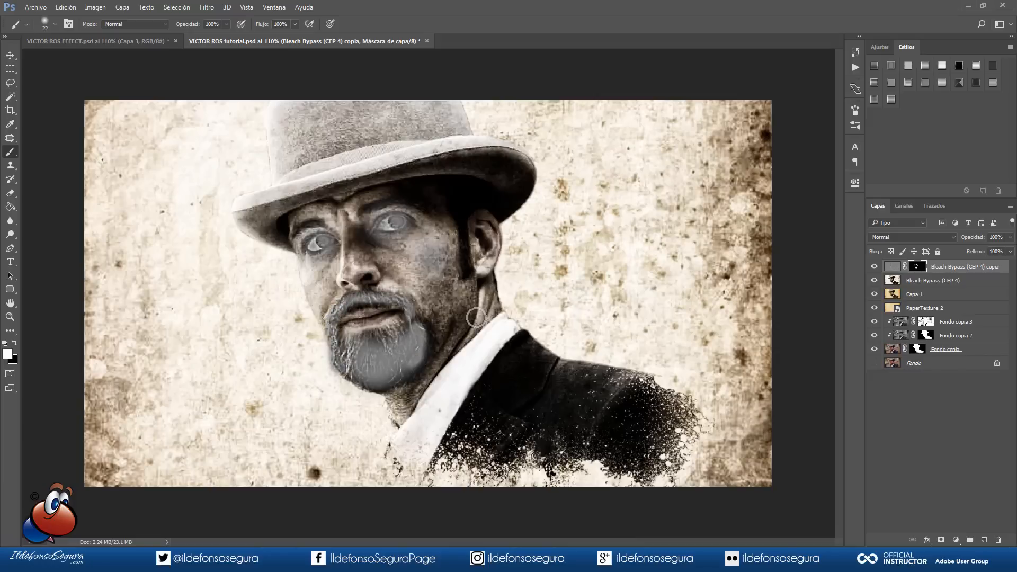
drag(413, 283, 433, 290)
drag(450, 326, 450, 332)
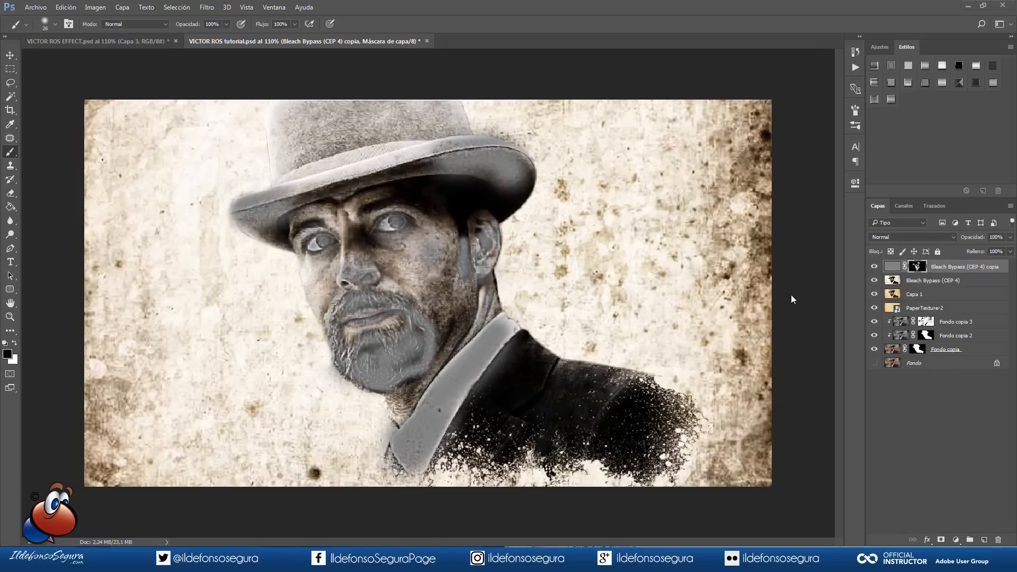
click(920, 237)
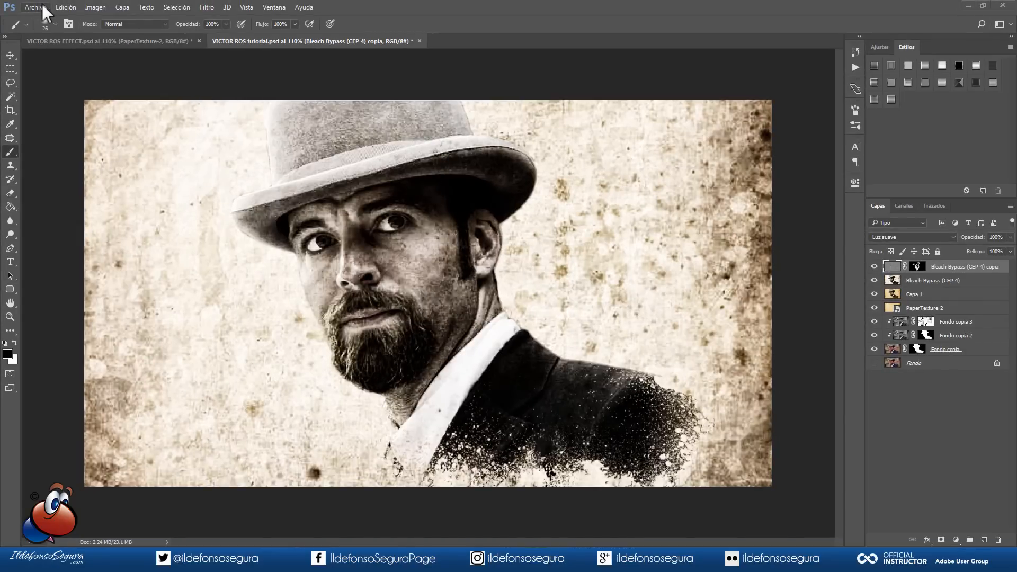
Place the victor-ros_logo image into the document as an embedded element.
click(37, 7)
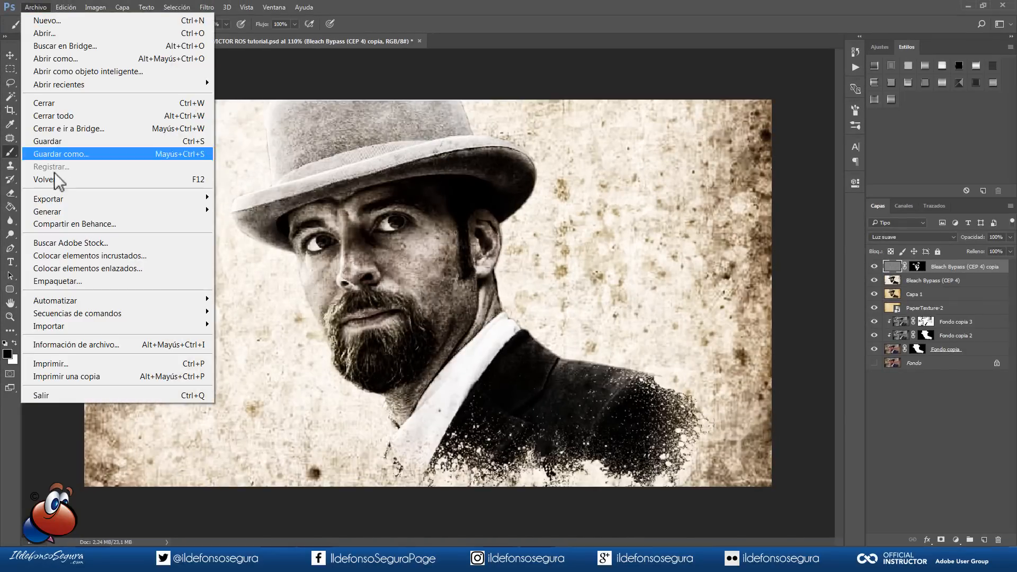
click(67, 255)
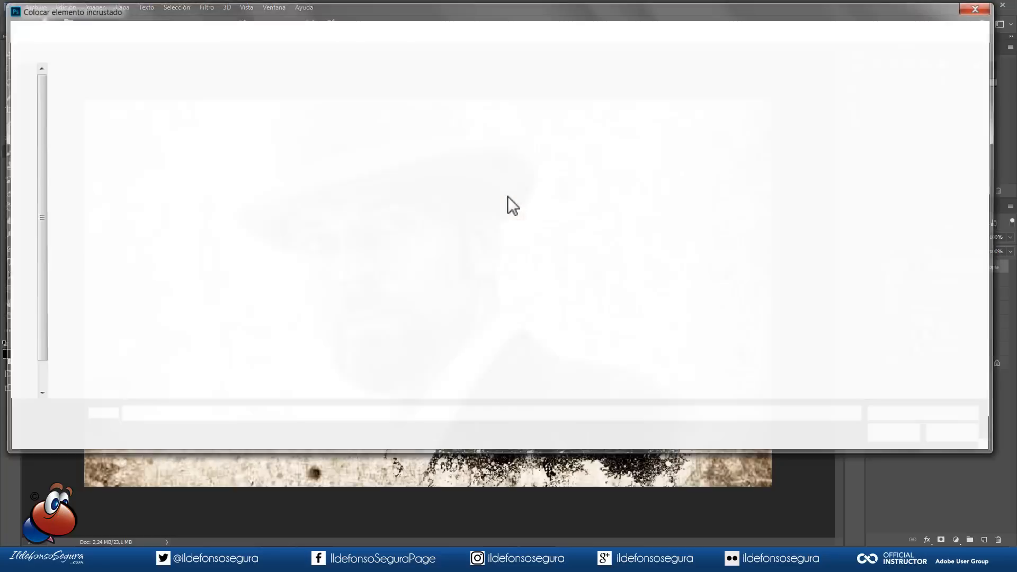
click(681, 166)
click(899, 435)
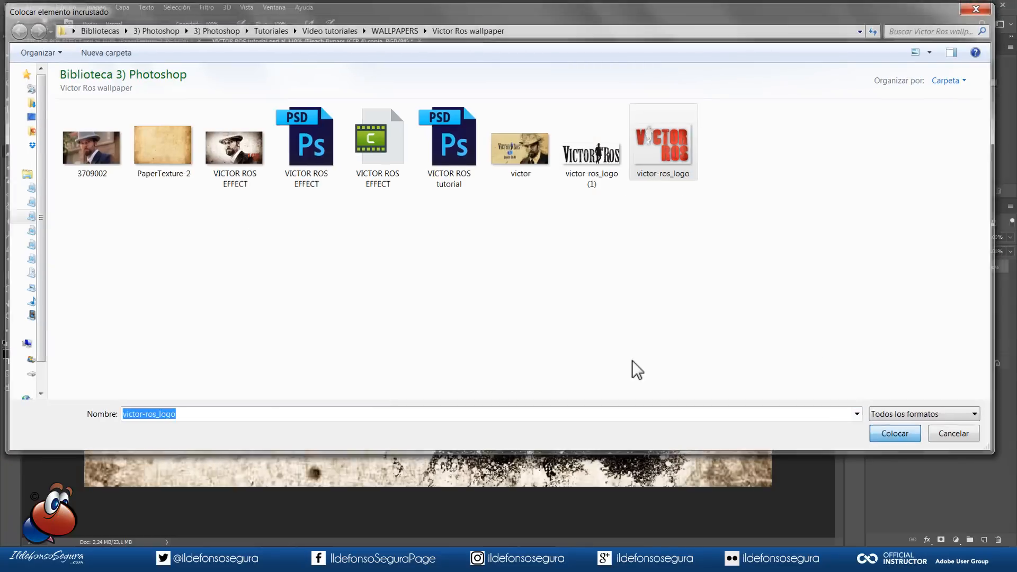
Move the logo over the man's shoulder near the poster's lower-right corner, enlarge it to about 133% and commit the placement.
drag(484, 290, 717, 394)
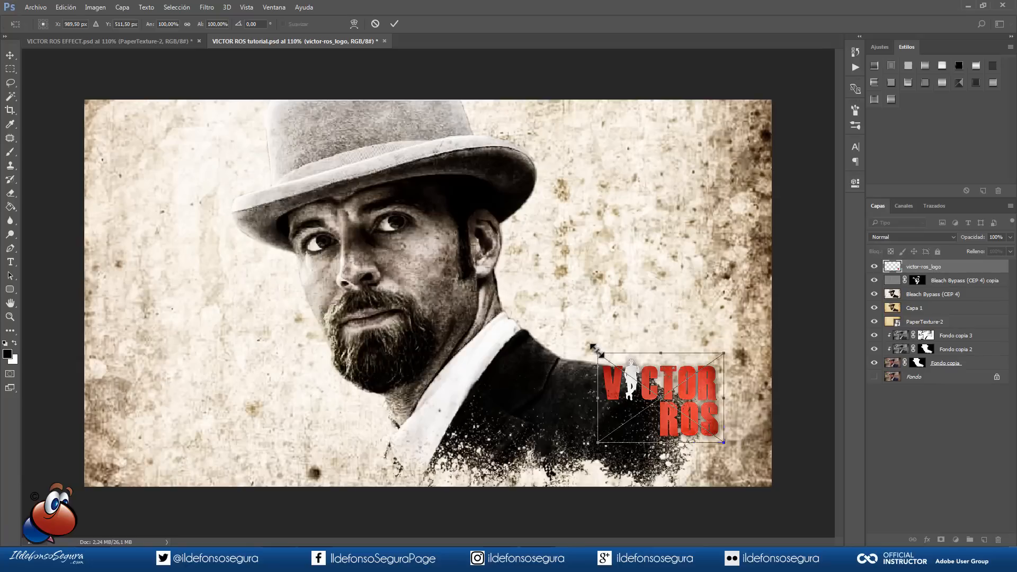
drag(596, 350, 555, 323)
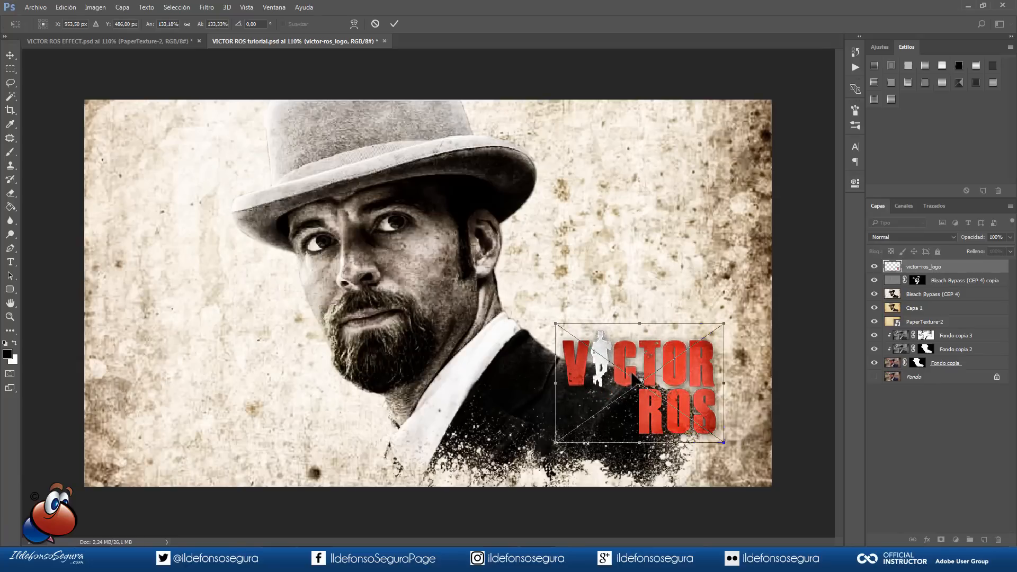
drag(635, 377, 654, 384)
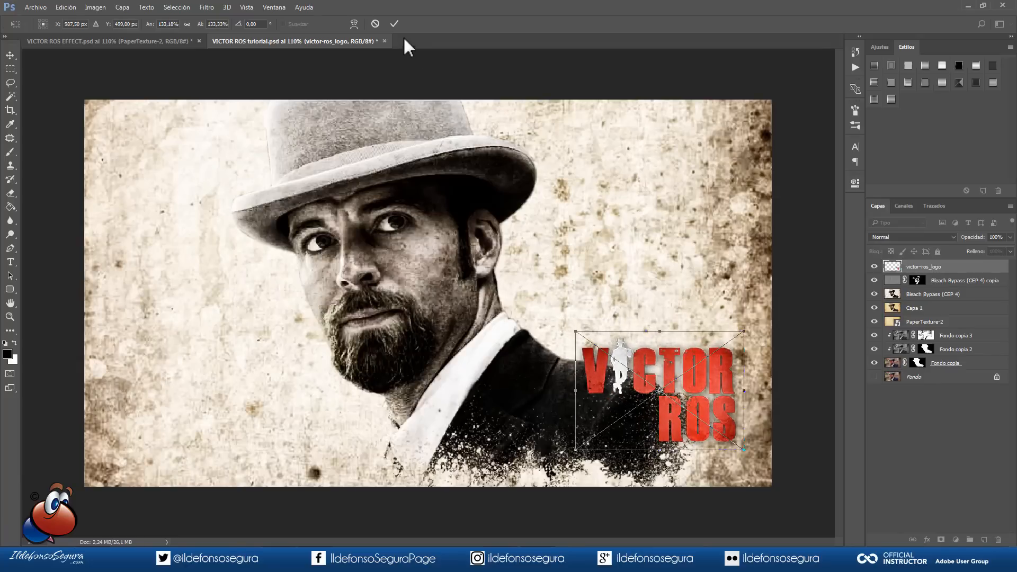
click(394, 24)
key(b)
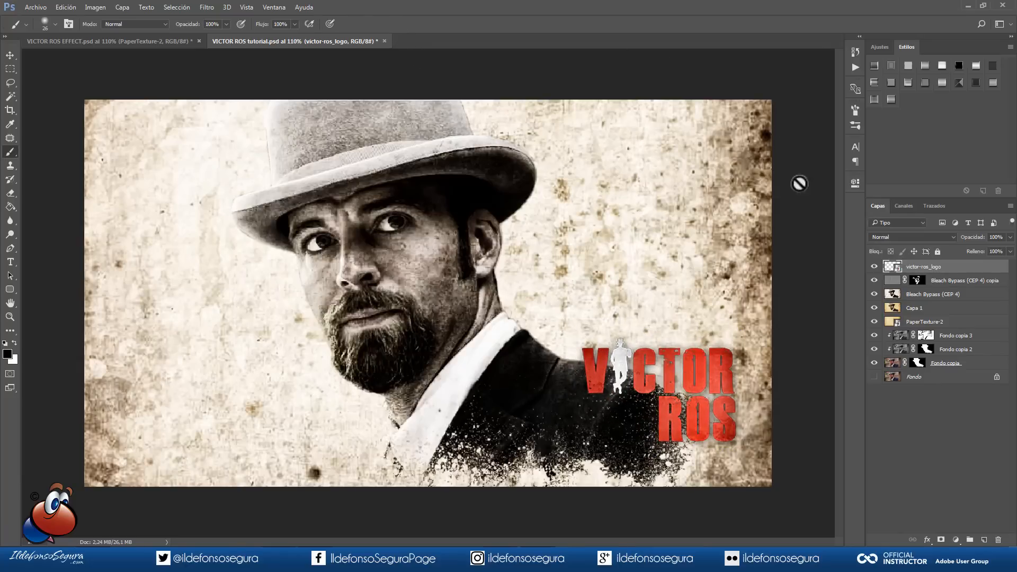
Duplicate the PaperTexture-2 layer and move the copy above victor-ros_logo to the top of the layer stack.
click(929, 323)
key(ctrl+j)
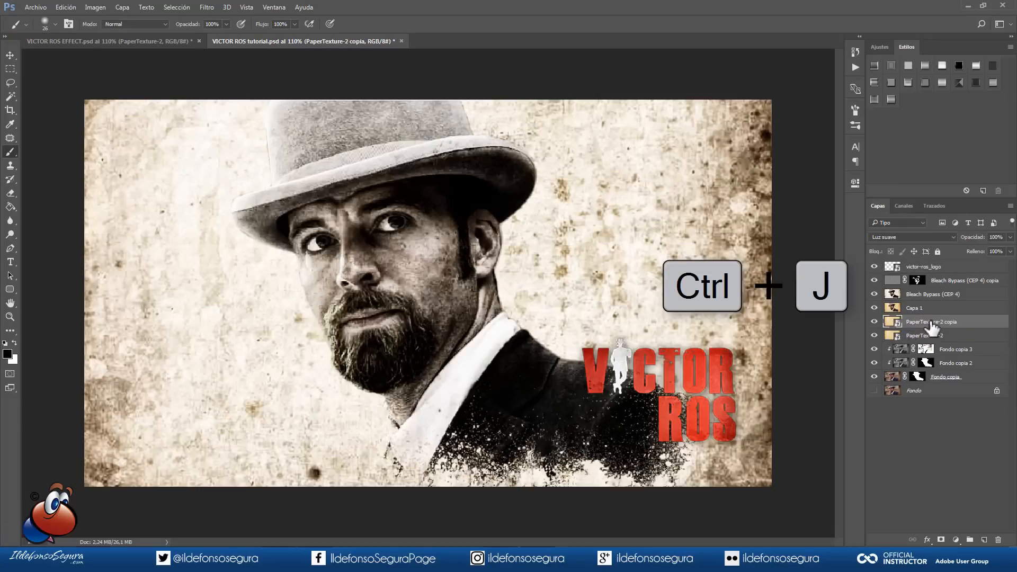
drag(931, 326, 922, 265)
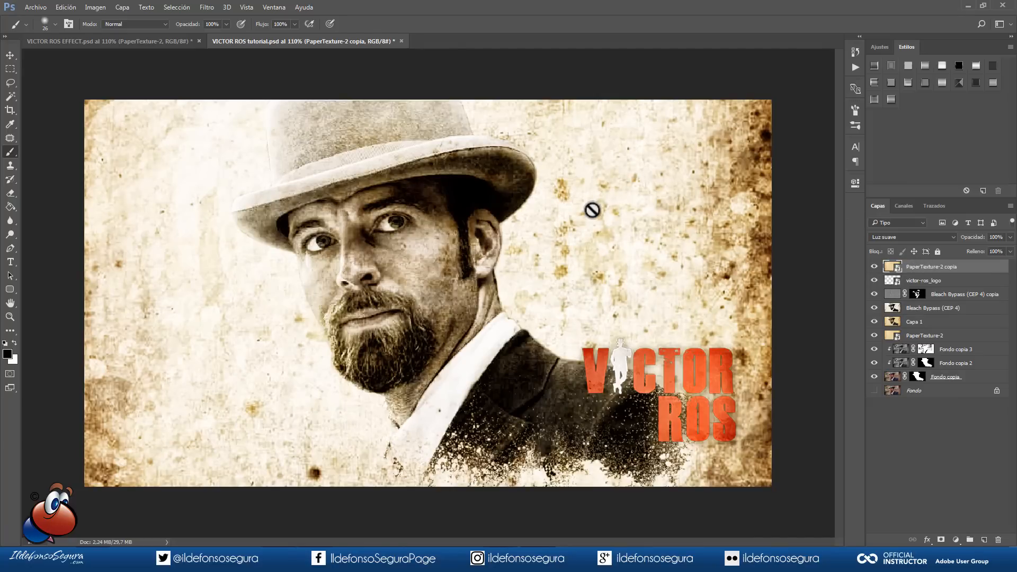
key(v)
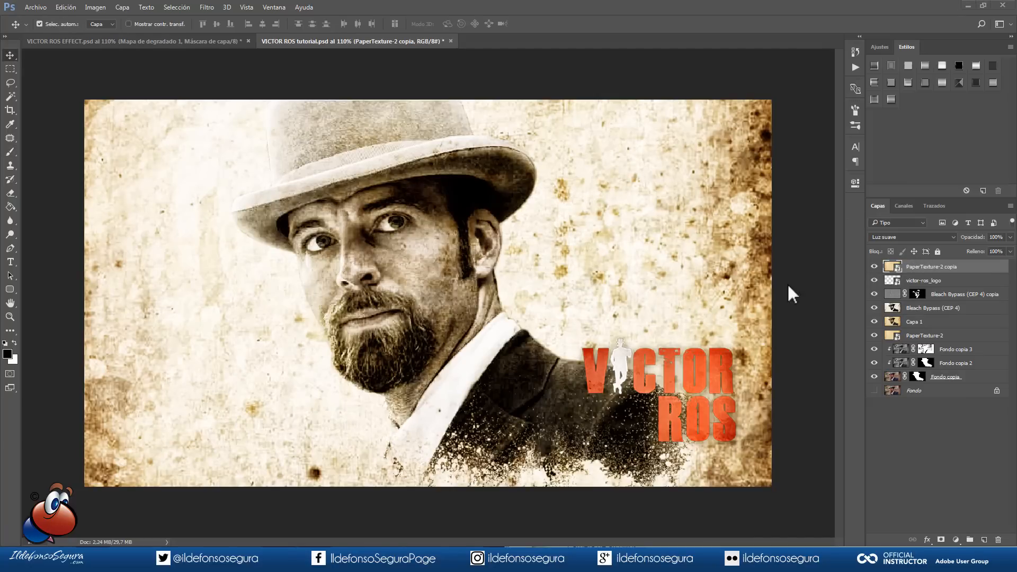
Add a Mapa de degradado adjustment layer above PaperTexture-2 copia with the blue, red and yellow gradient preset.
click(956, 540)
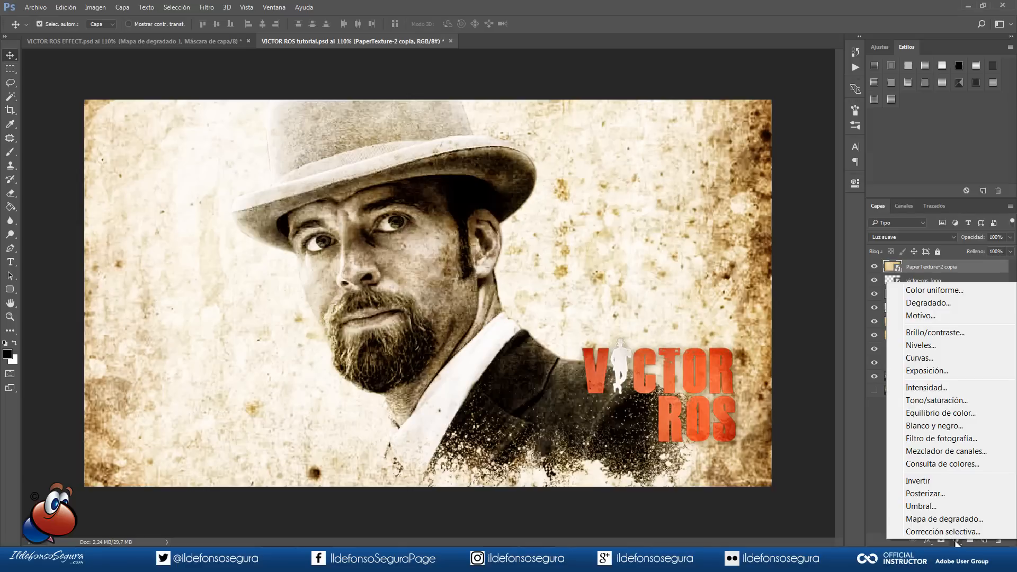
click(945, 520)
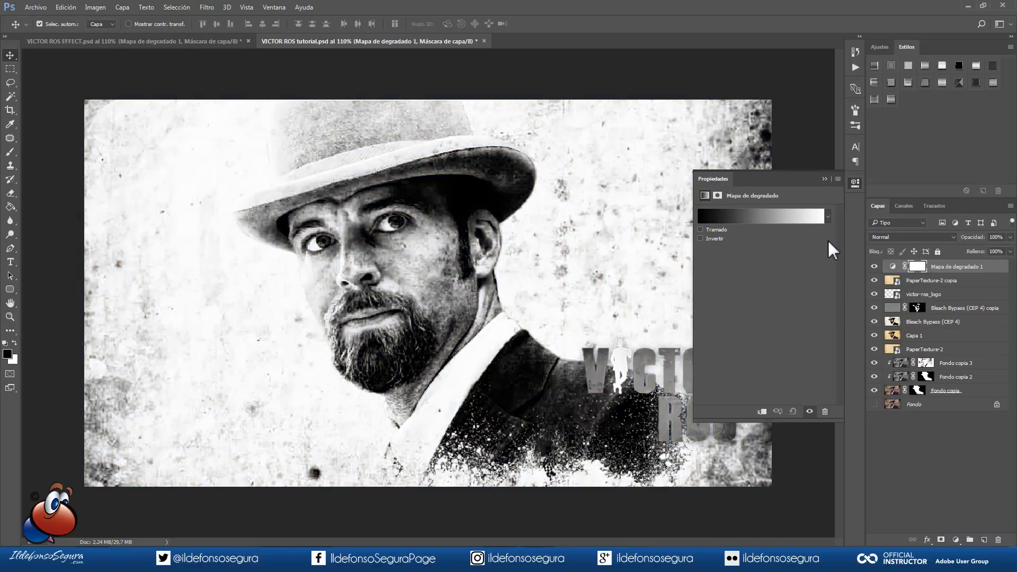
click(828, 215)
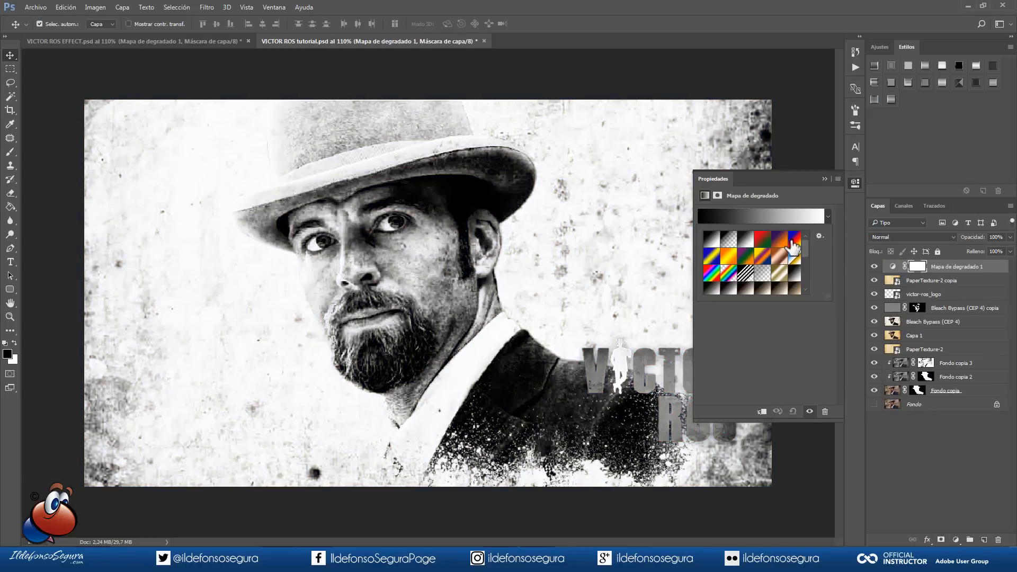
click(761, 239)
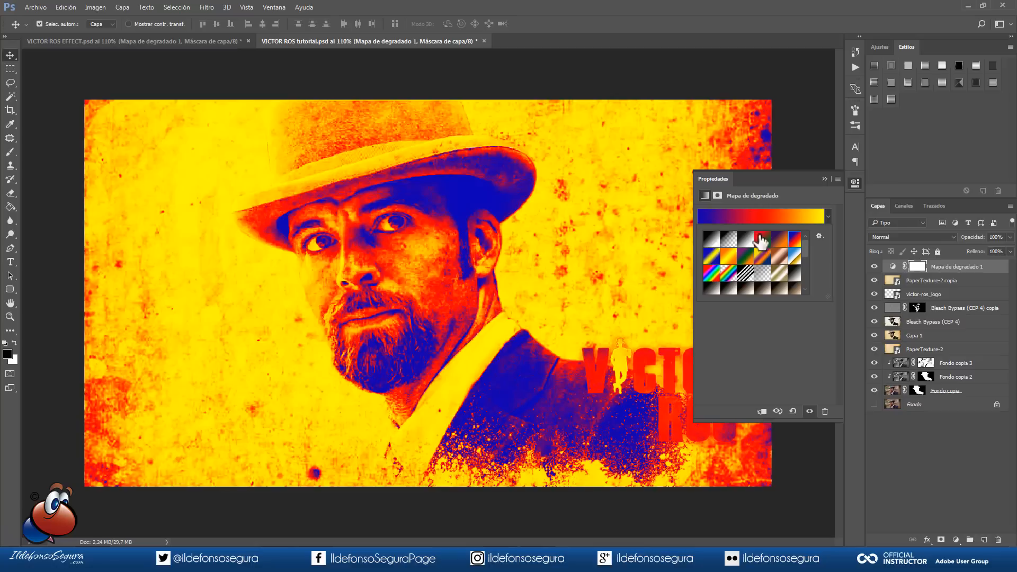
click(757, 326)
Set the gradient map layer's blend mode to Luz suave and its opacity to 25%.
click(944, 238)
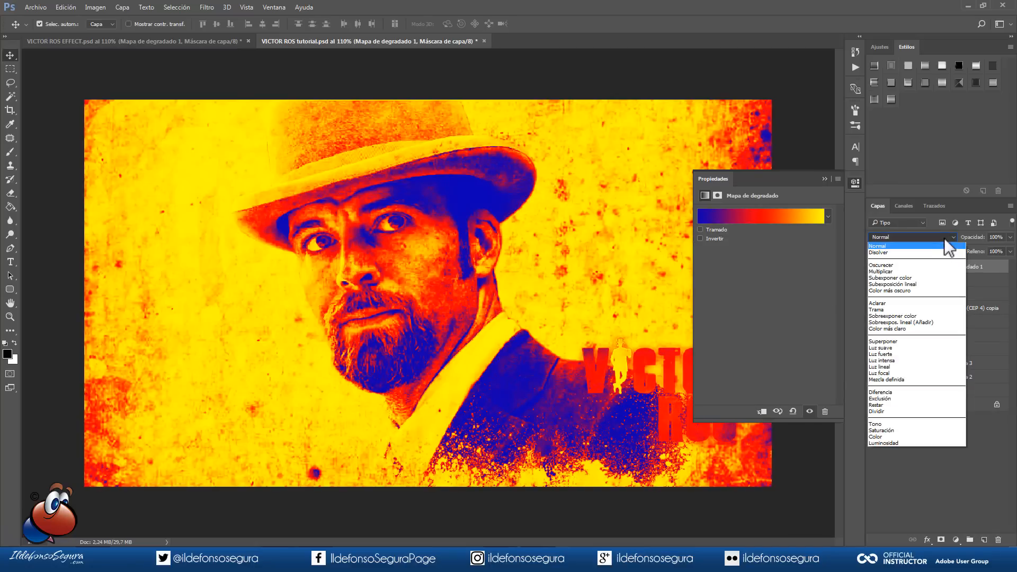
click(888, 349)
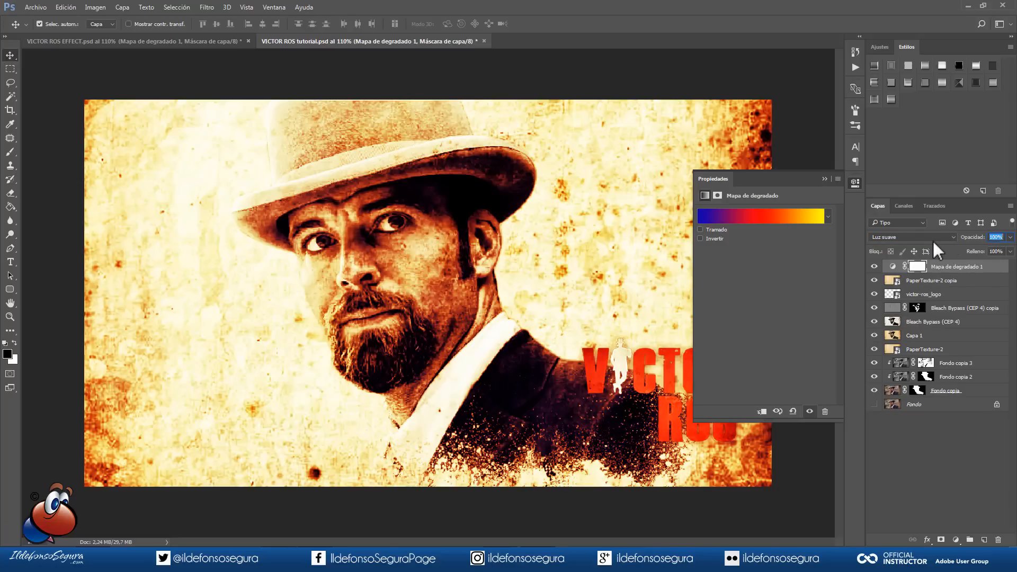
text(25)
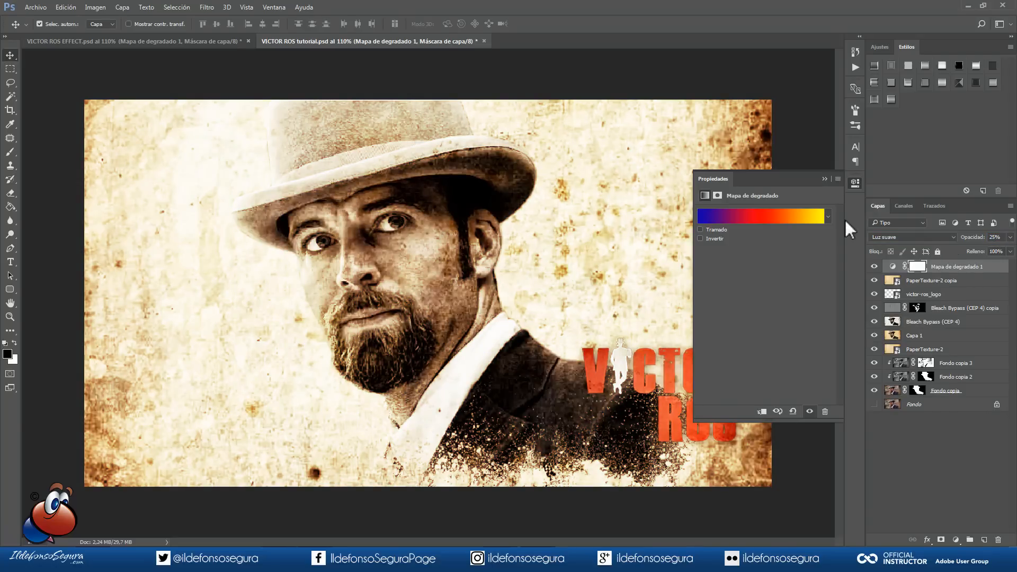
click(825, 178)
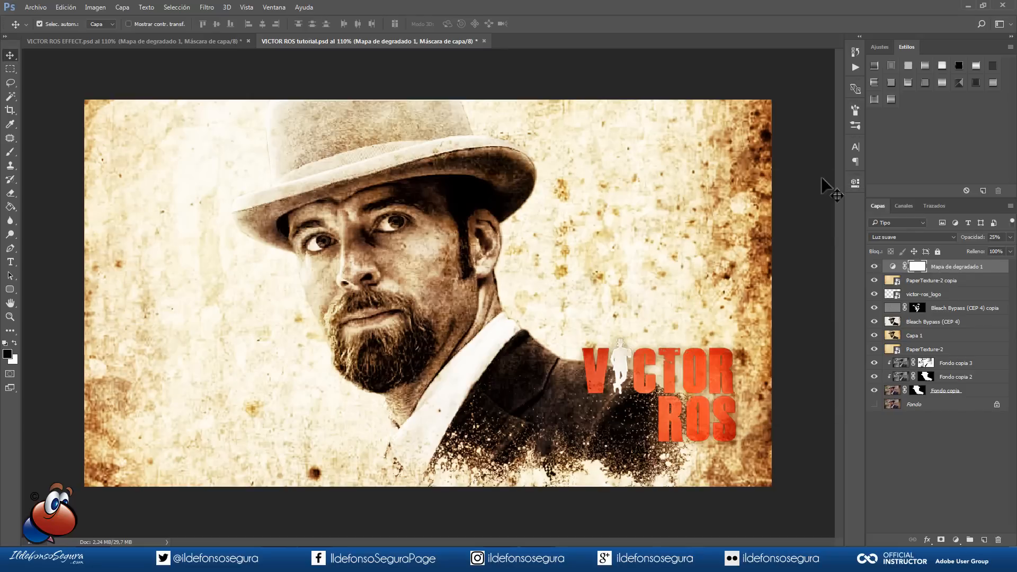
Place the prensa newspaper image as an embedded element covering the whole canvas and commit it at 100% size.
click(35, 7)
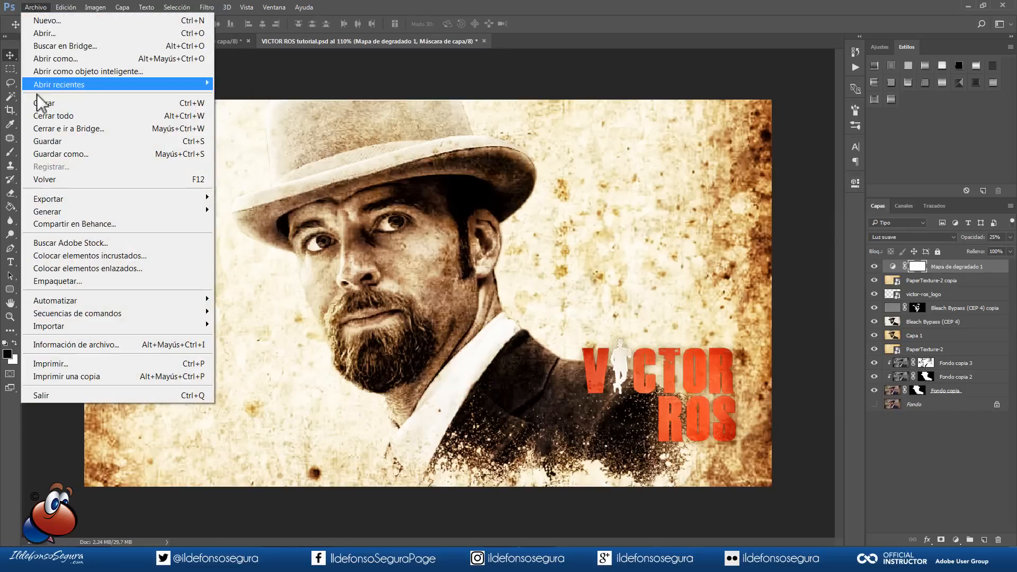
key(Escape)
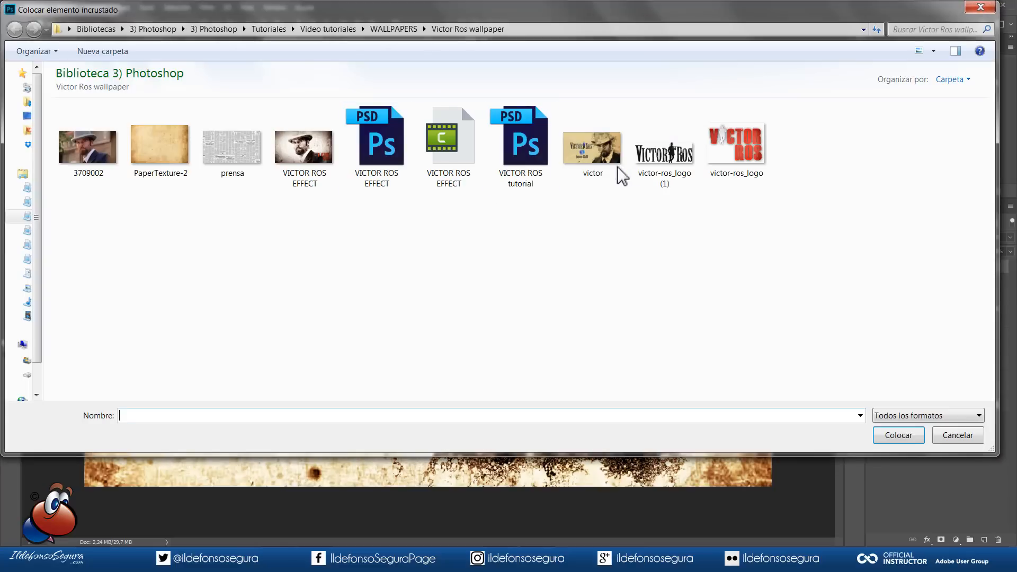
click(227, 154)
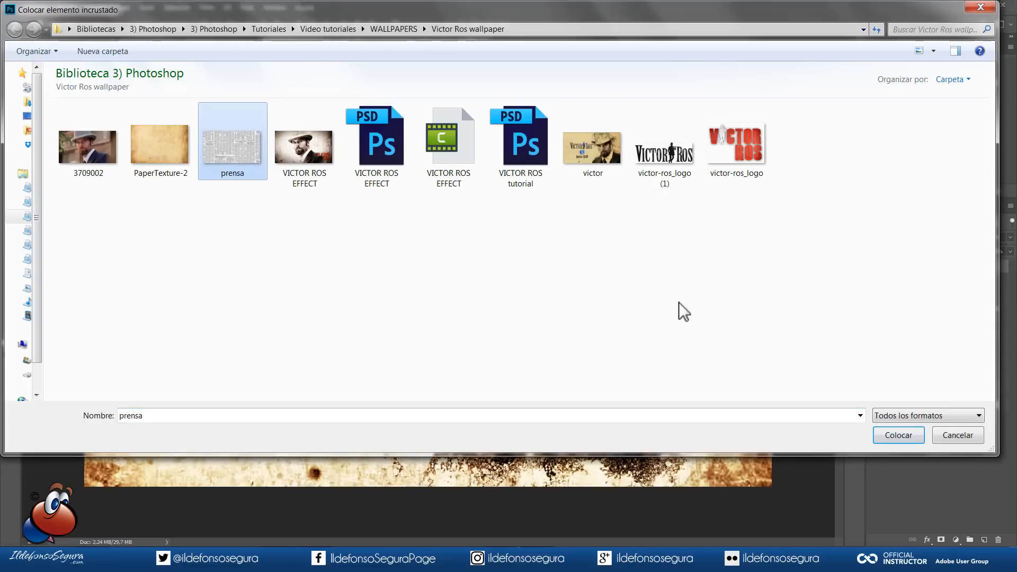
click(900, 435)
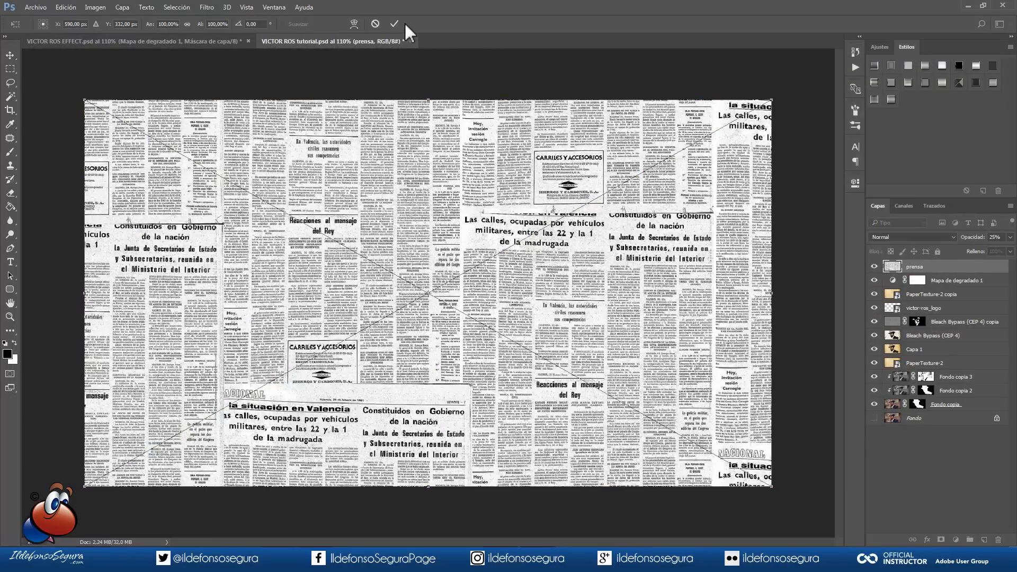
click(393, 23)
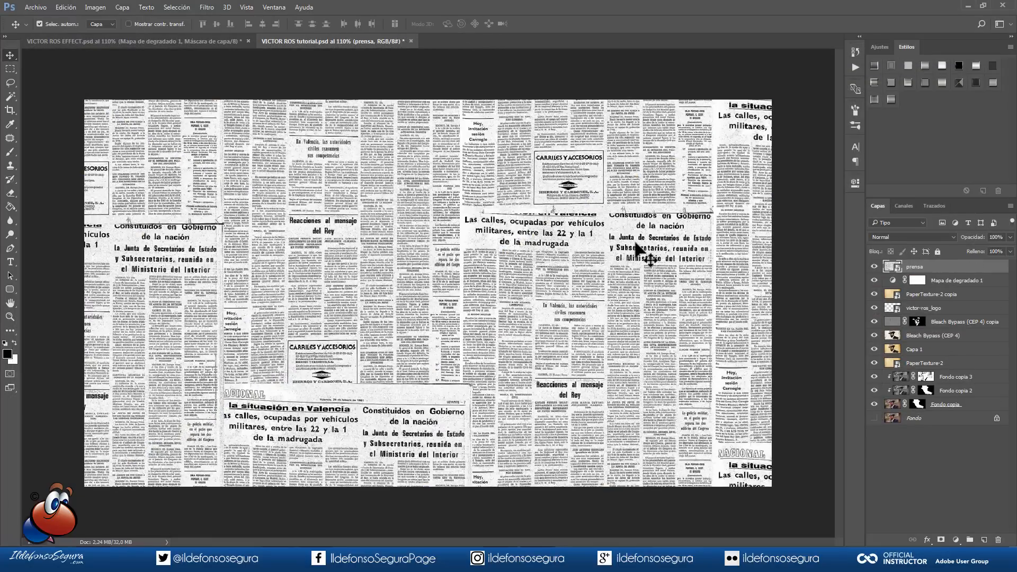
Set the prensa layer's blend mode to Dividir and hide it with a black layer mask.
click(920, 236)
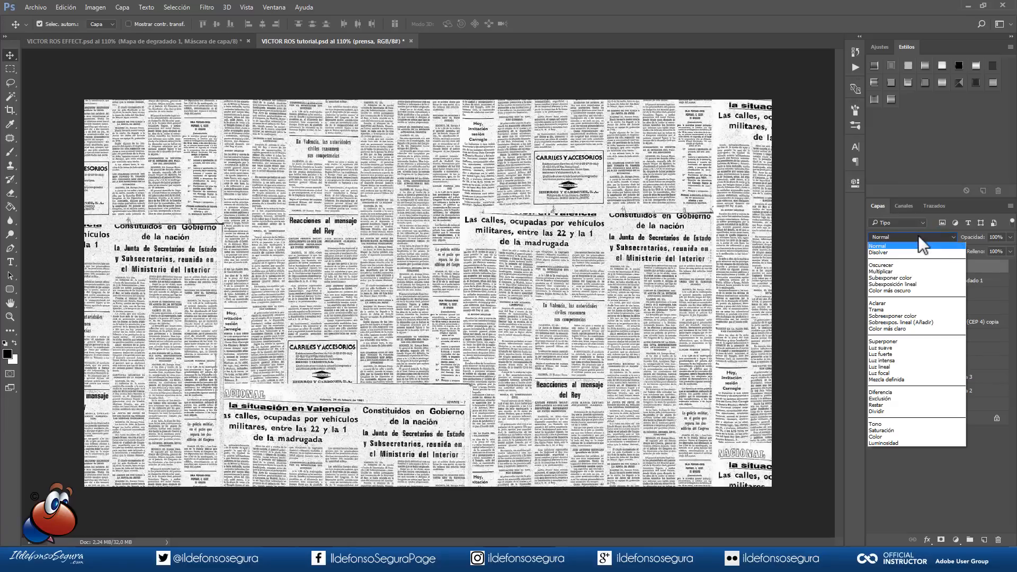
click(874, 411)
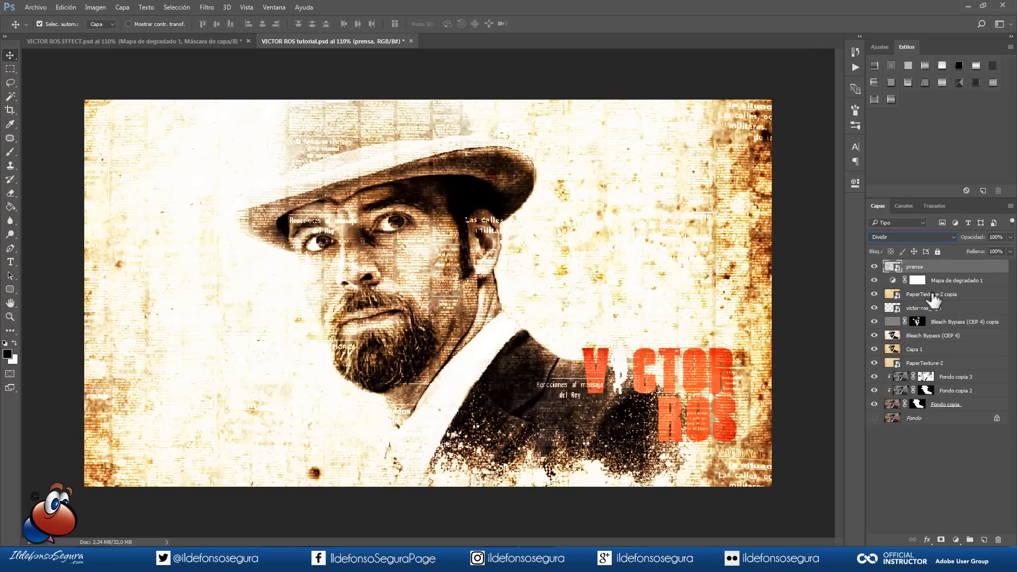
key(alt)
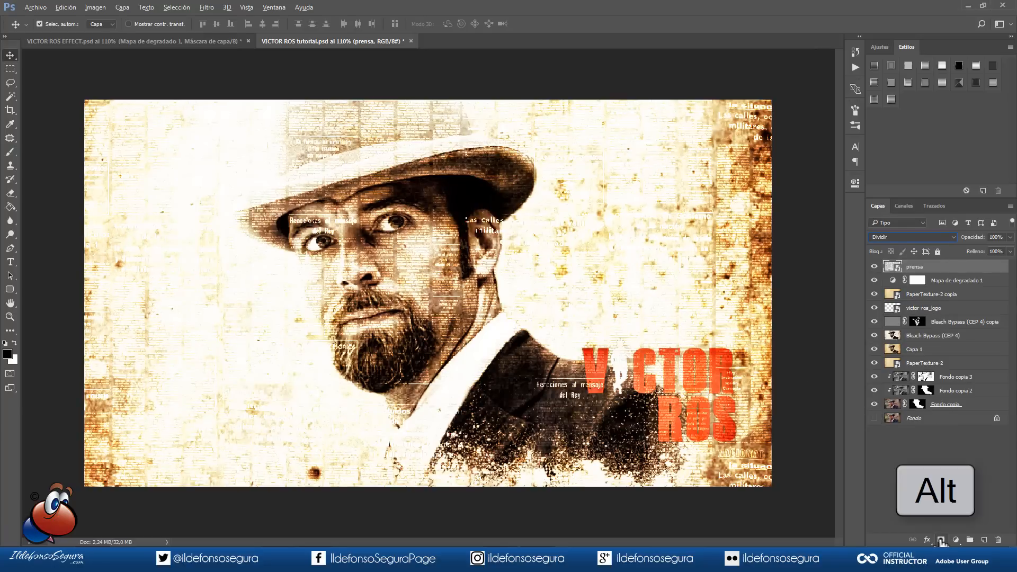
alt+click(941, 540)
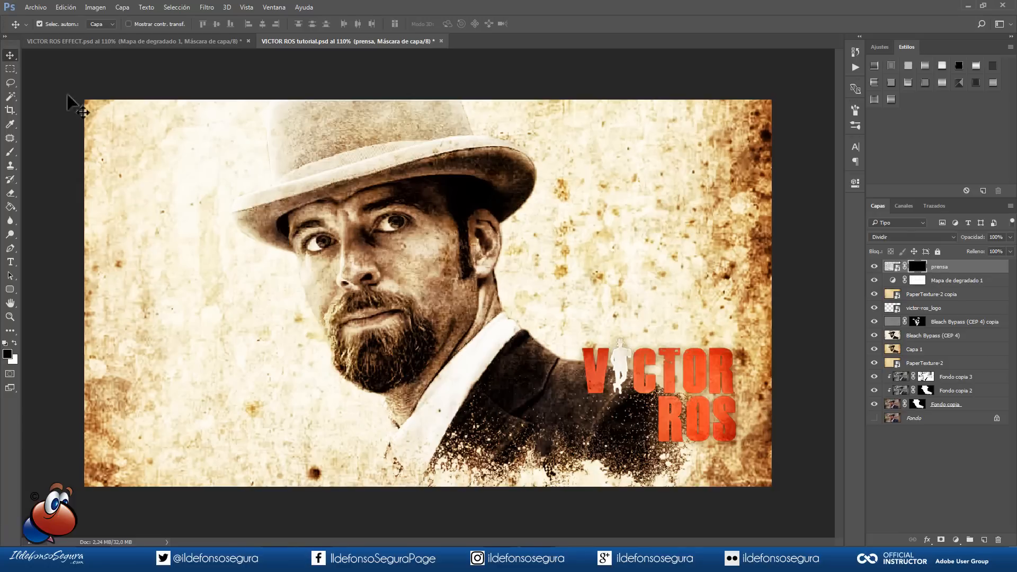
Replace the current brushes with the Pinceles cuadrados set for the Brush tool without saving the existing brush changes.
click(9, 152)
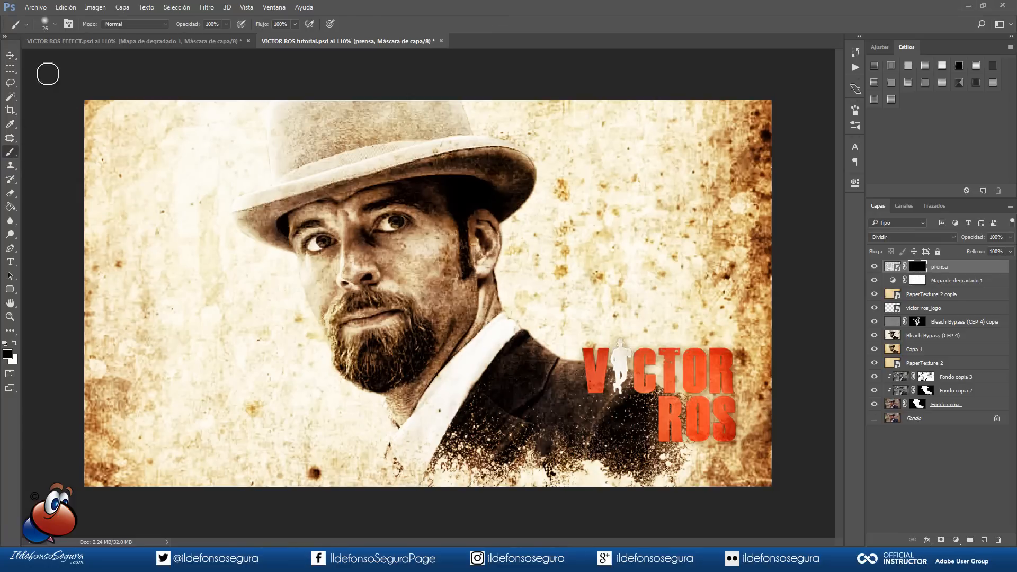
click(56, 24)
click(234, 45)
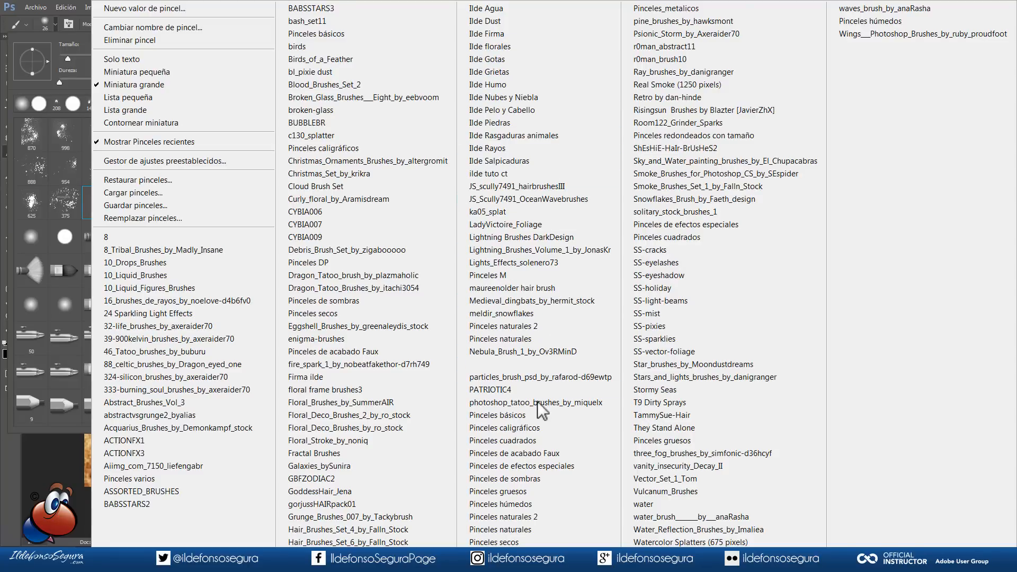
click(523, 441)
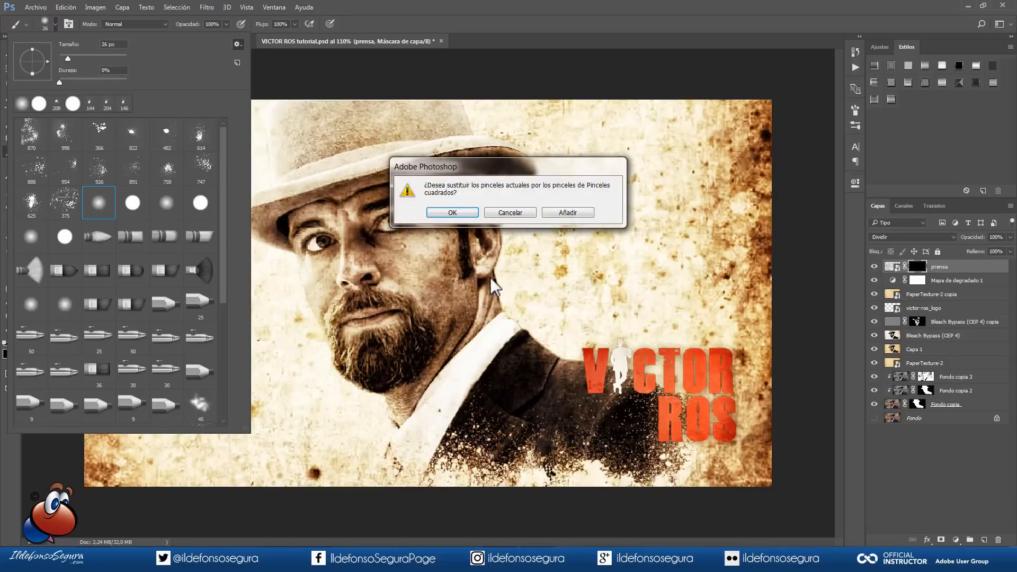
click(470, 215)
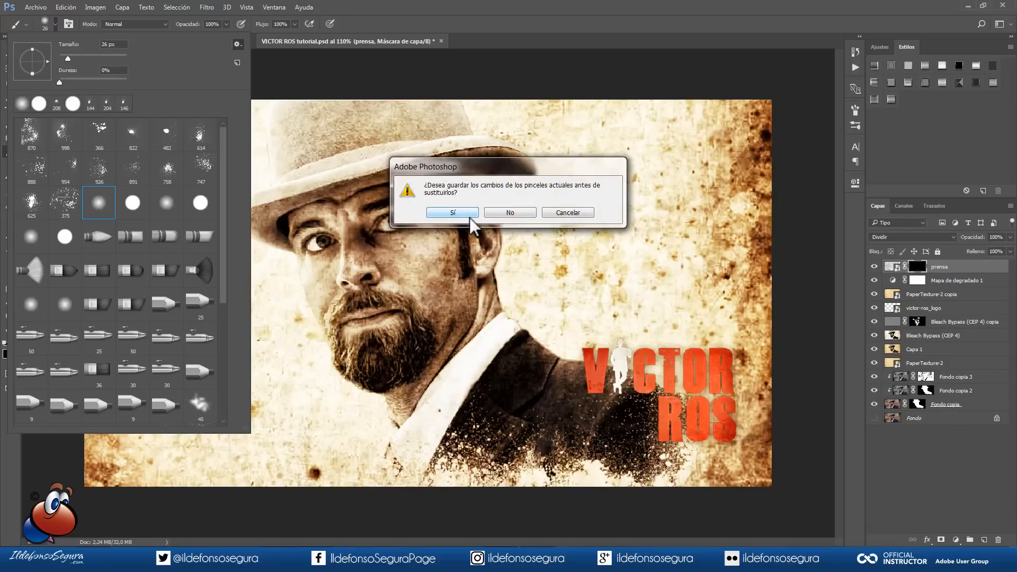
click(502, 221)
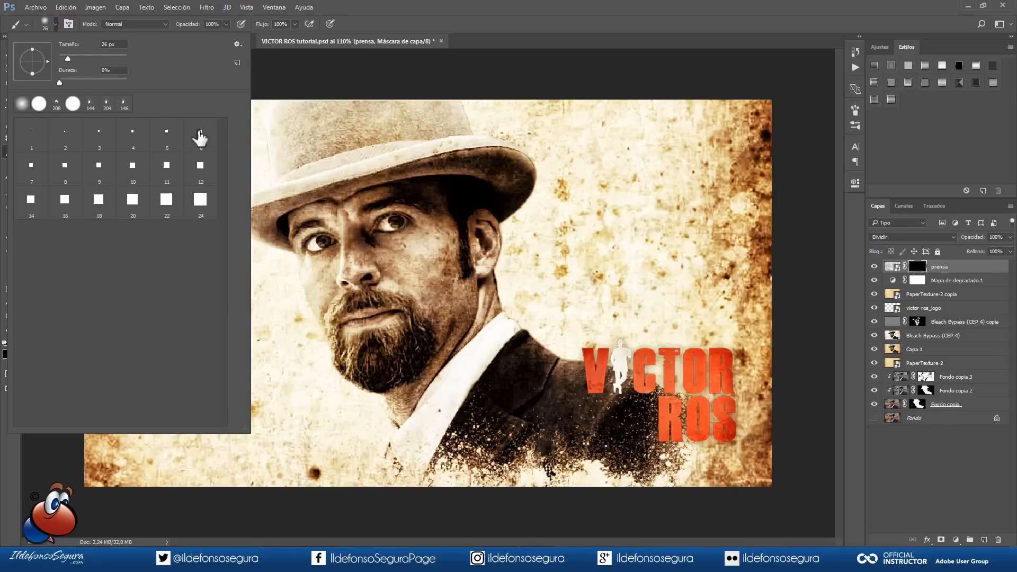
Choose the 16 px square brush, flatten its tip into a wide rectangle and enlarge it to 72 px.
click(66, 200)
drag(33, 50, 33, 58)
mouse_move(430, 194)
mouse_down()
mouse_move(450, 202)
mouse_move(453, 194)
mouse_up()
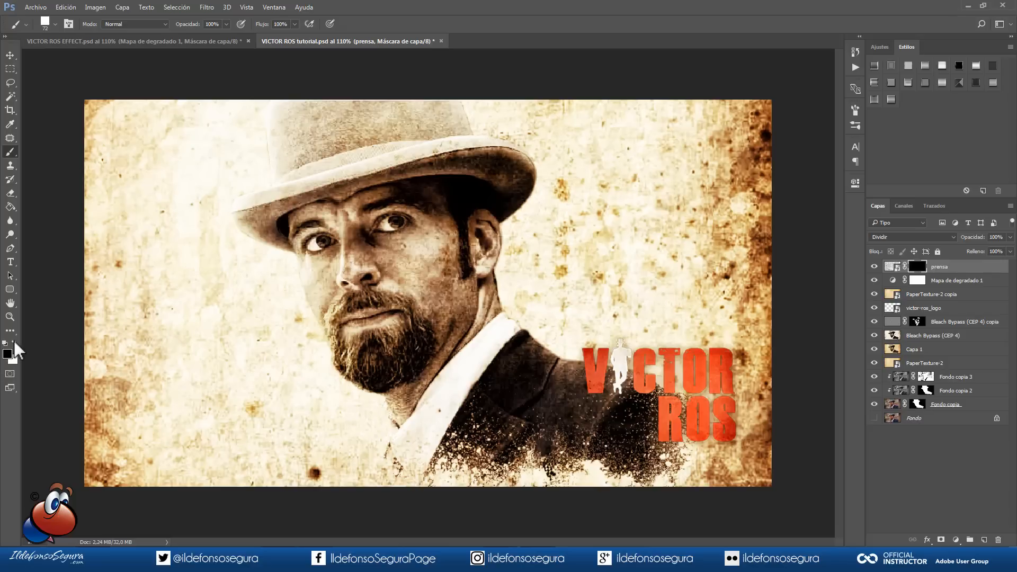
Paint white rectangular patches on the prensa mask over the cheek and jaw to reveal newspaper text, varying the square brush's size.
click(14, 343)
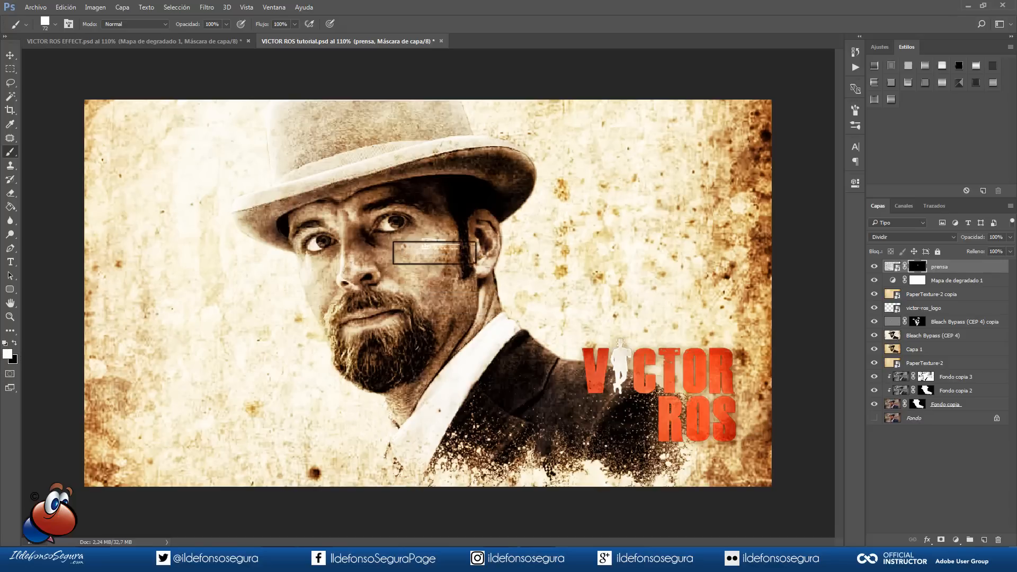
drag(423, 264, 449, 281)
click(412, 268)
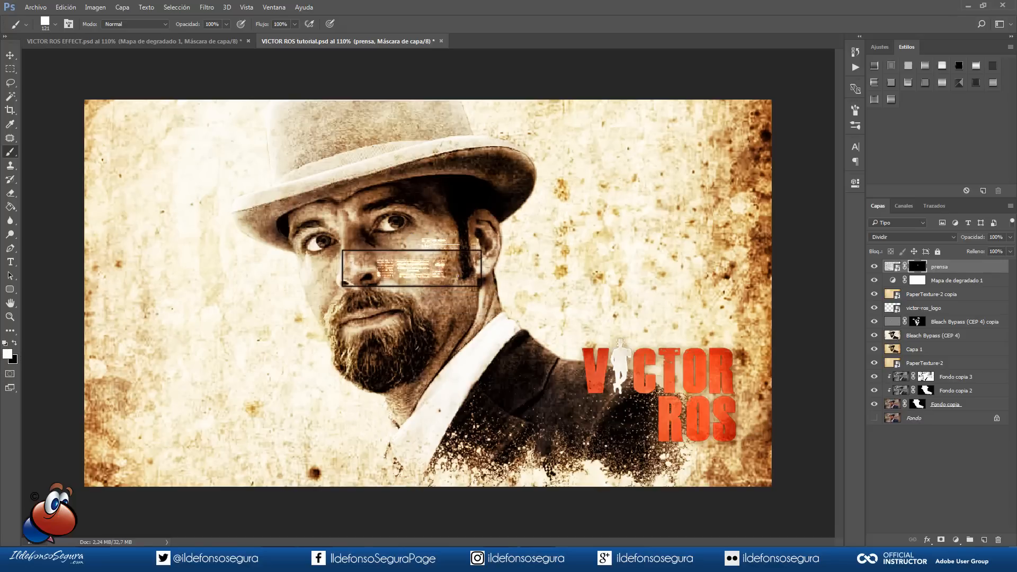
click(457, 292)
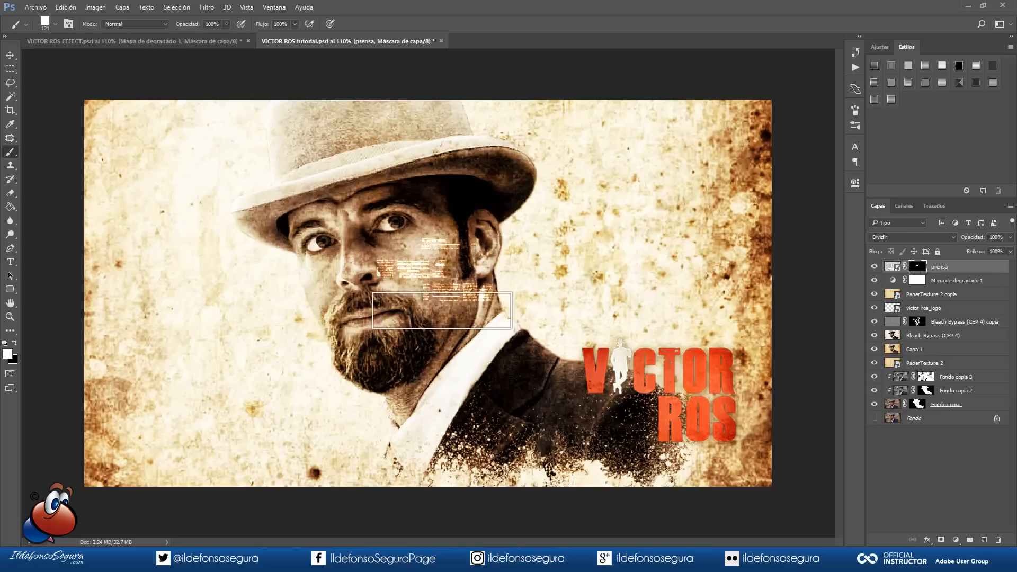
drag(438, 317, 413, 318)
click(424, 308)
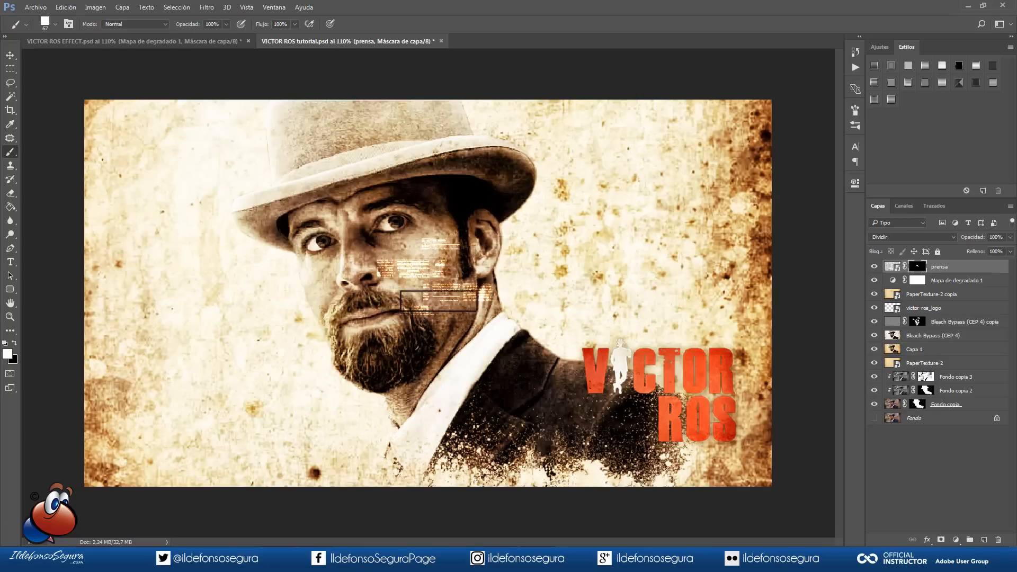
Give the square brush shape dynamics with 24% size variation and 30% roundness variation, plus 188% scattering.
key(F5)
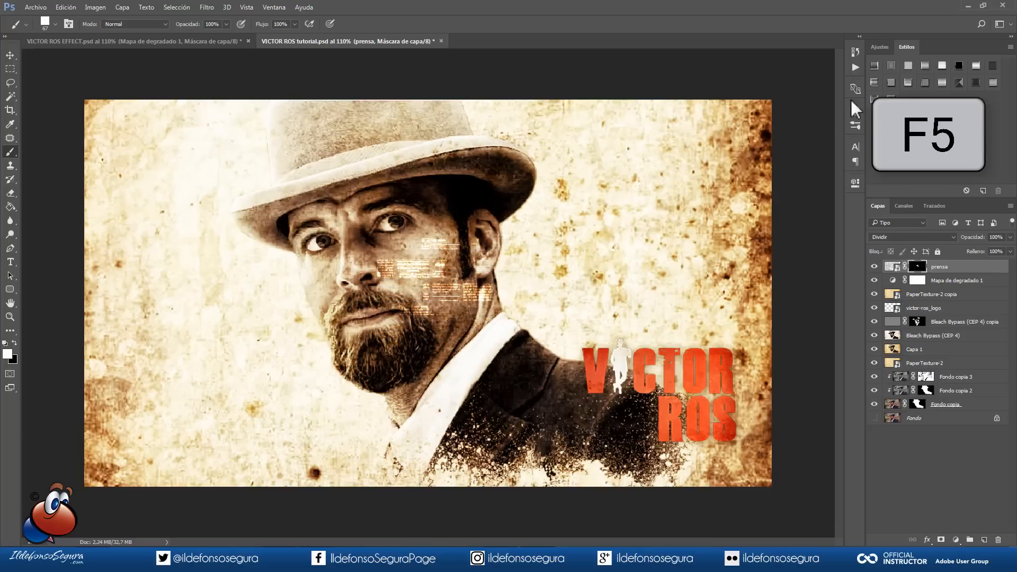
click(855, 110)
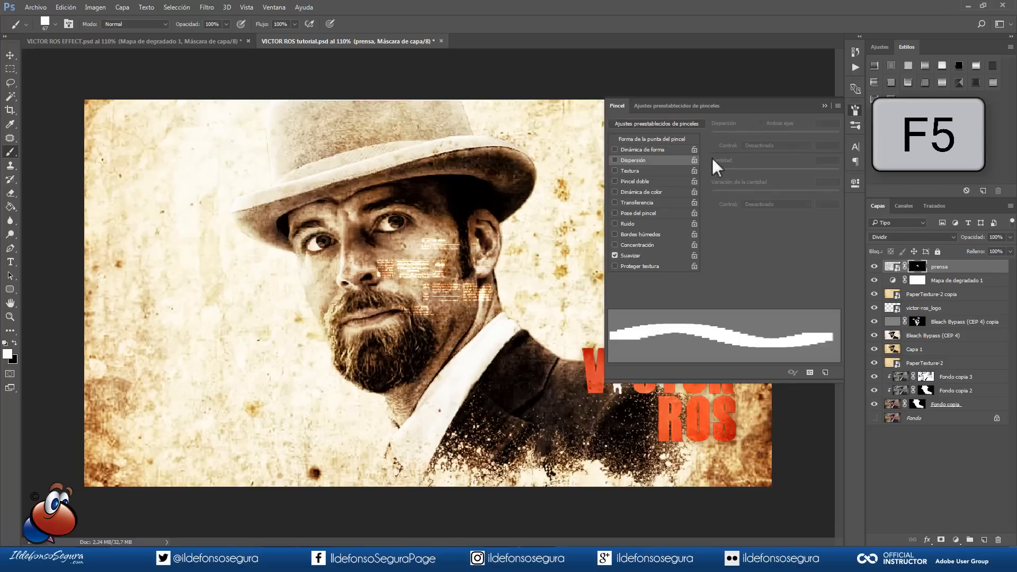
click(651, 150)
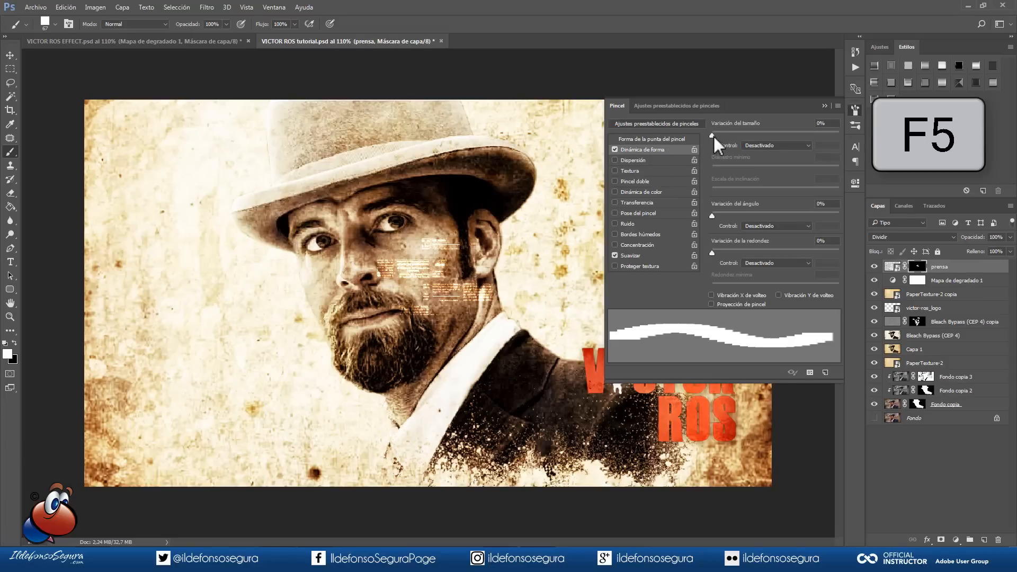
mouse_move(714, 136)
mouse_down()
mouse_move(743, 139)
mouse_move(716, 135)
mouse_move(736, 134)
mouse_up()
click(650, 161)
click(661, 150)
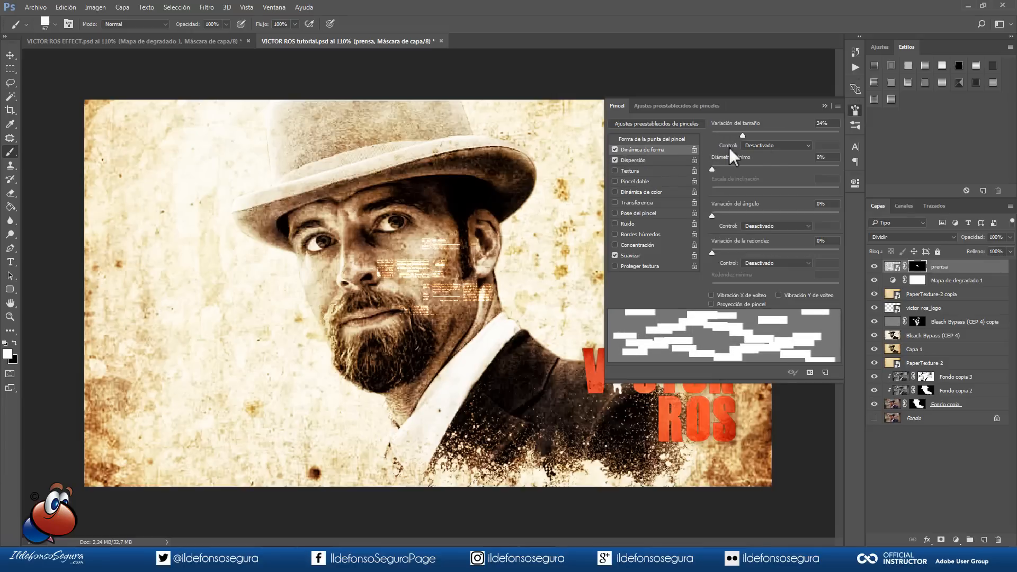
mouse_move(712, 253)
mouse_down()
mouse_move(759, 255)
mouse_move(750, 254)
mouse_up()
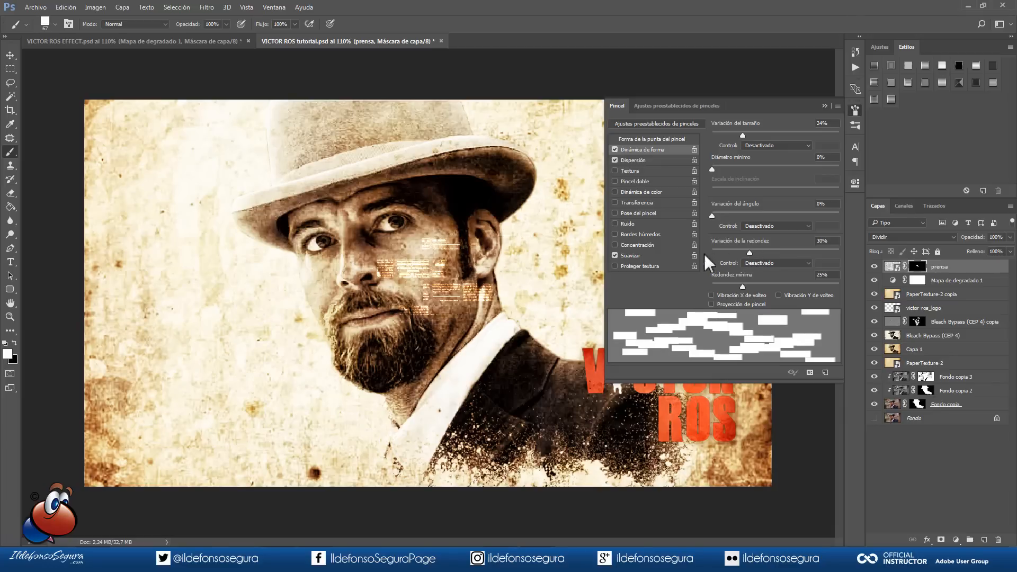
click(632, 160)
mouse_move(711, 174)
mouse_down()
mouse_move(723, 170)
mouse_move(707, 170)
mouse_up()
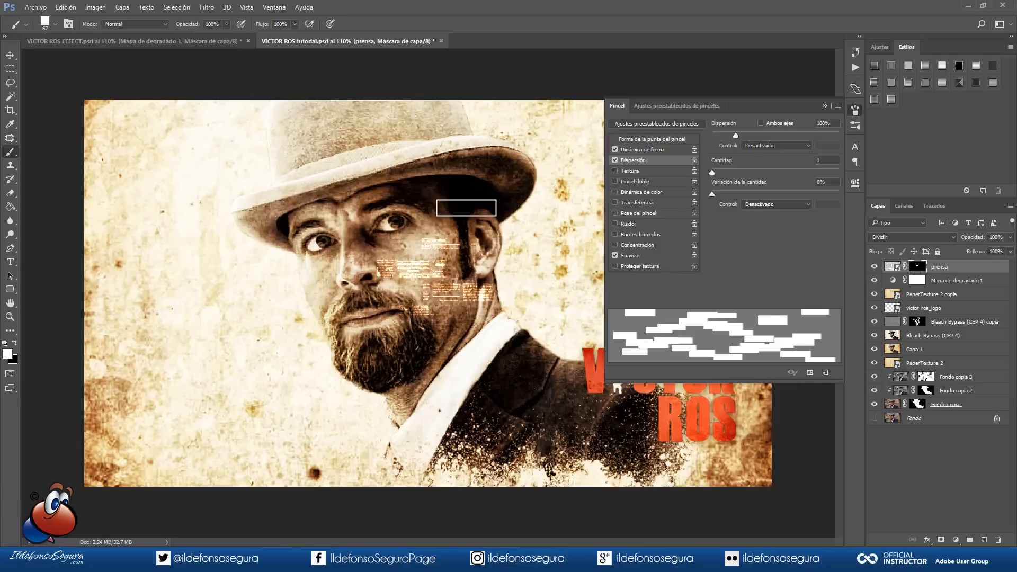
Paint scattered white blocks on the prensa mask over the face, hat, jacket and logo with the 67 px brush.
alt+right_click(466, 207)
mouse_move(347, 180)
mouse_down()
mouse_move(335, 329)
mouse_move(263, 210)
mouse_move(288, 127)
mouse_move(381, 154)
mouse_move(524, 357)
mouse_move(369, 305)
mouse_up()
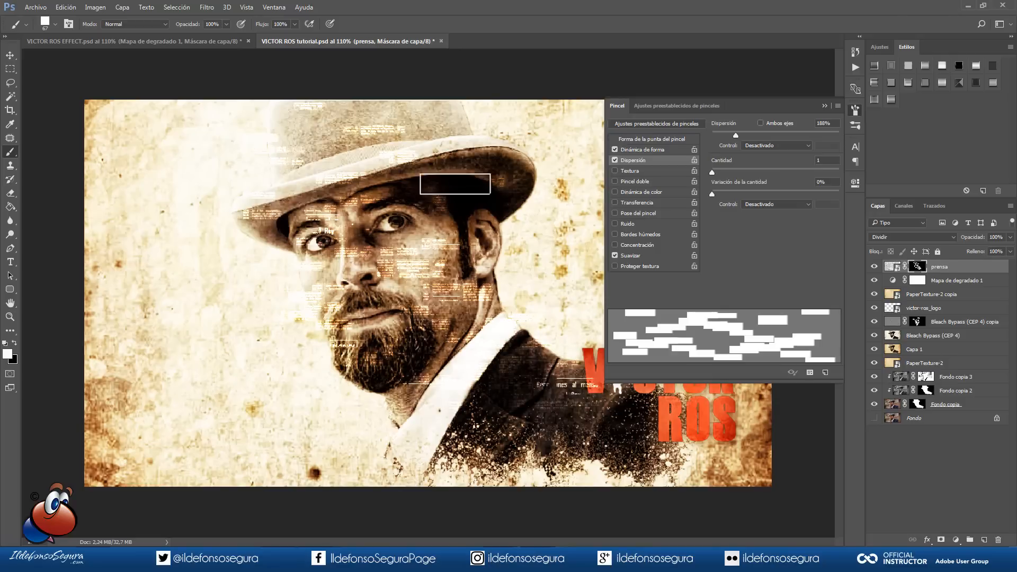
click(673, 434)
click(593, 375)
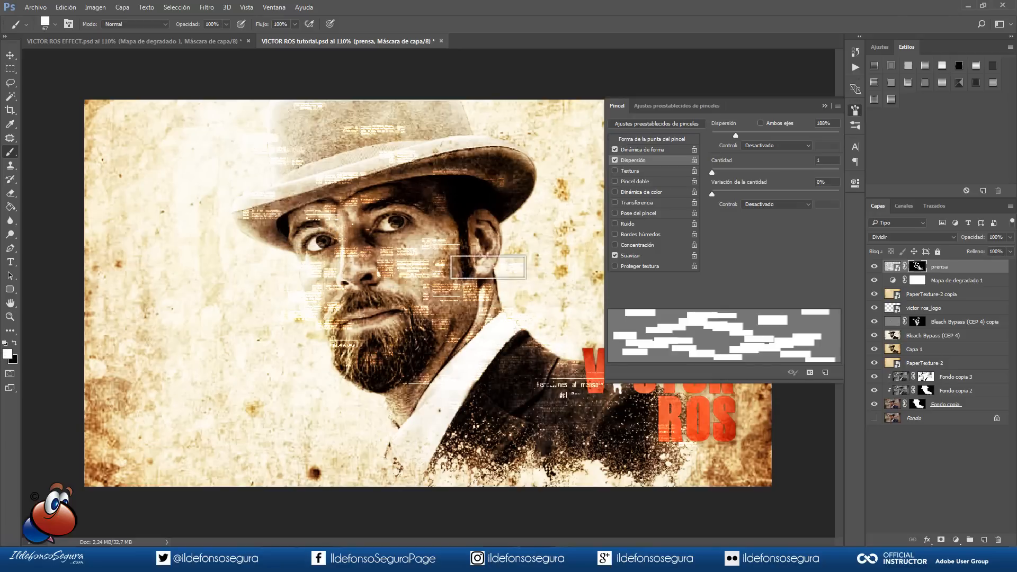
click(488, 268)
click(426, 109)
Set the brush tip angle to 90° and its size to 91 px, and paint vertical blocks beside the ear.
click(663, 139)
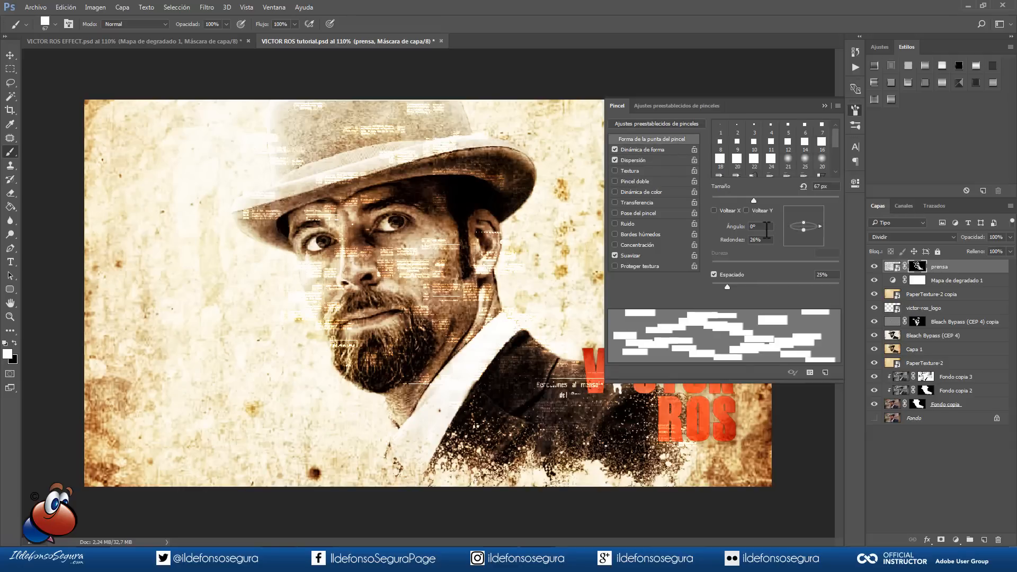
text(90)
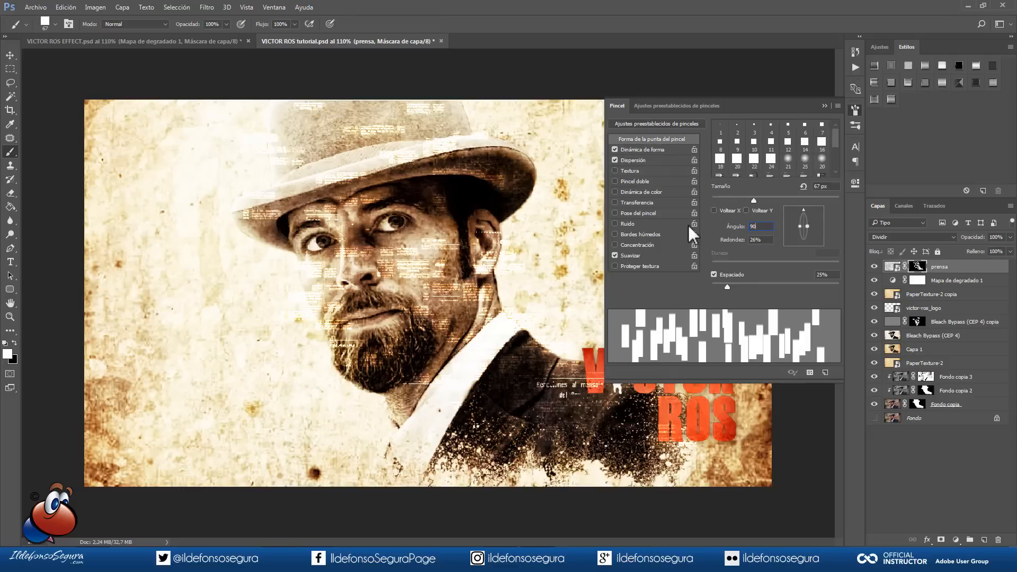
key(Return)
key(bracketright)
key(bracketright)
key(bracketright)
click(451, 260)
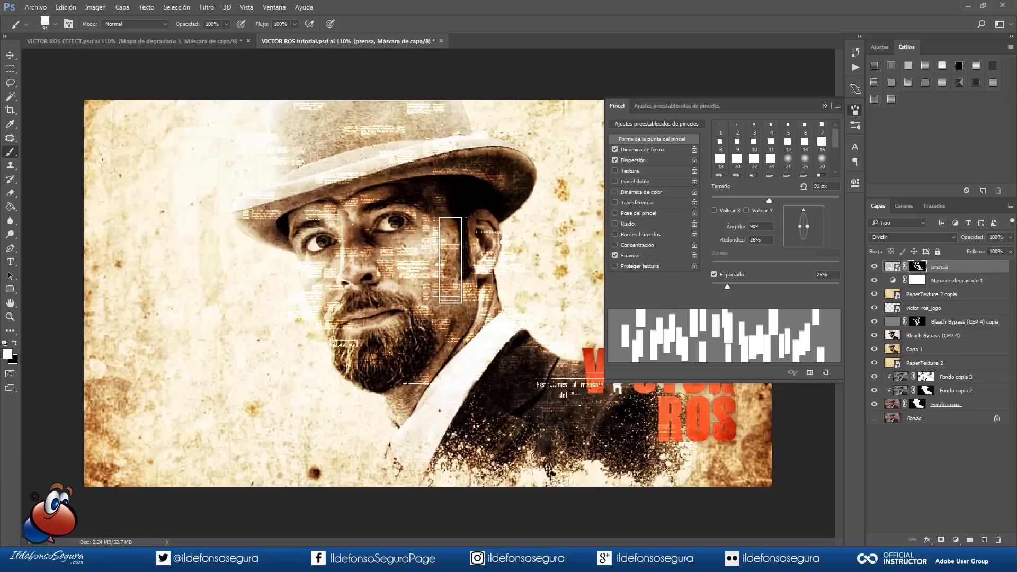
Reveal more newspaper text over the beard and hat with vertical blocks, enlarging the brush to 201 px.
click(377, 372)
key(bracketright)
key(bracketright)
key(bracketright)
key(bracketright)
key(bracketright)
click(343, 180)
click(402, 143)
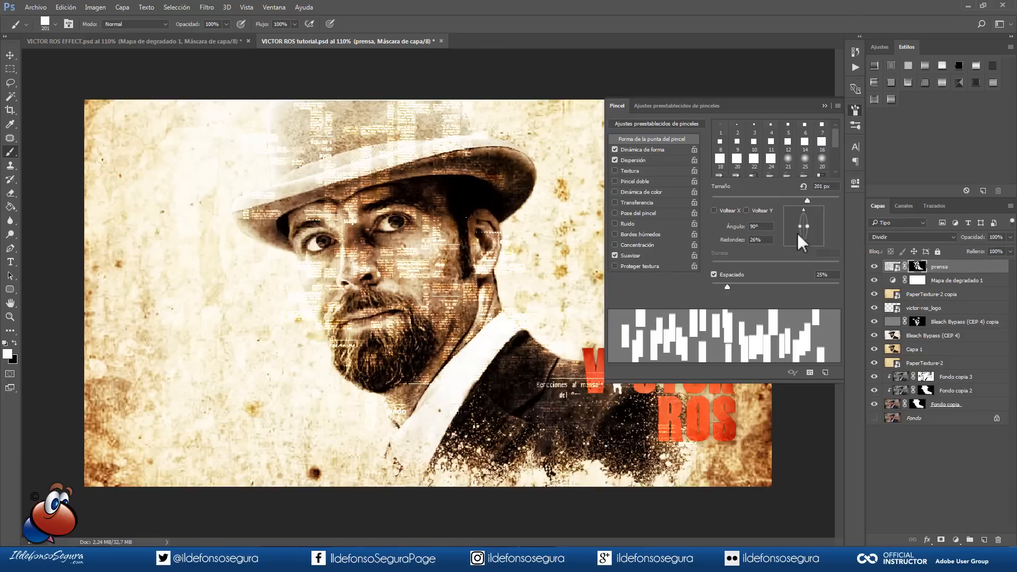
Set the brush tip angle back to 0°, paint horizontal blocks over the hat brim and reduce the brush size.
drag(766, 226, 680, 226)
text(0)
click(347, 163)
key(Return)
key(bracketleft)
key(bracketleft)
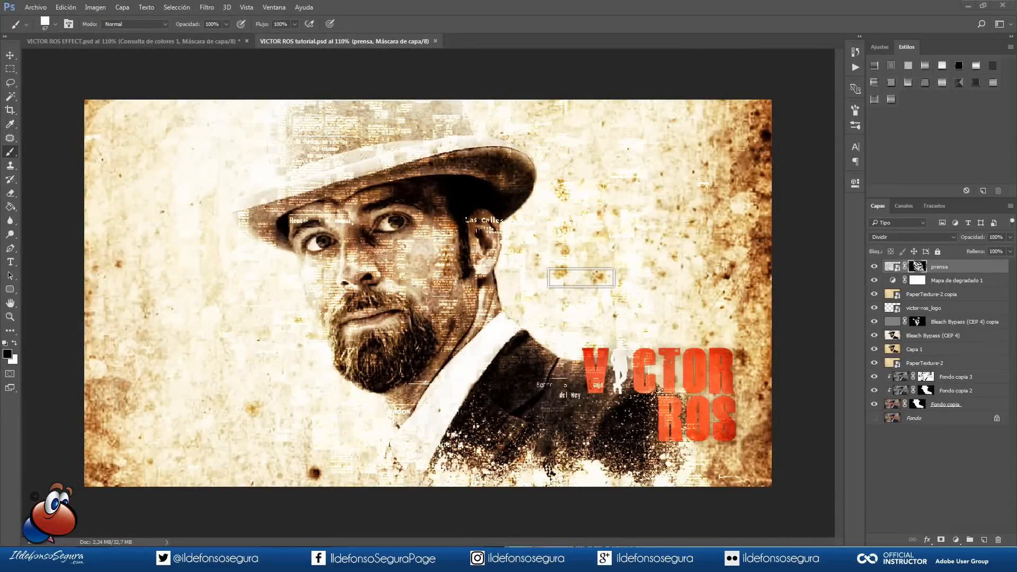
View the prensa layer mask on its own to examine the painted blocks, and return to the normal image view.
alt+click(919, 273)
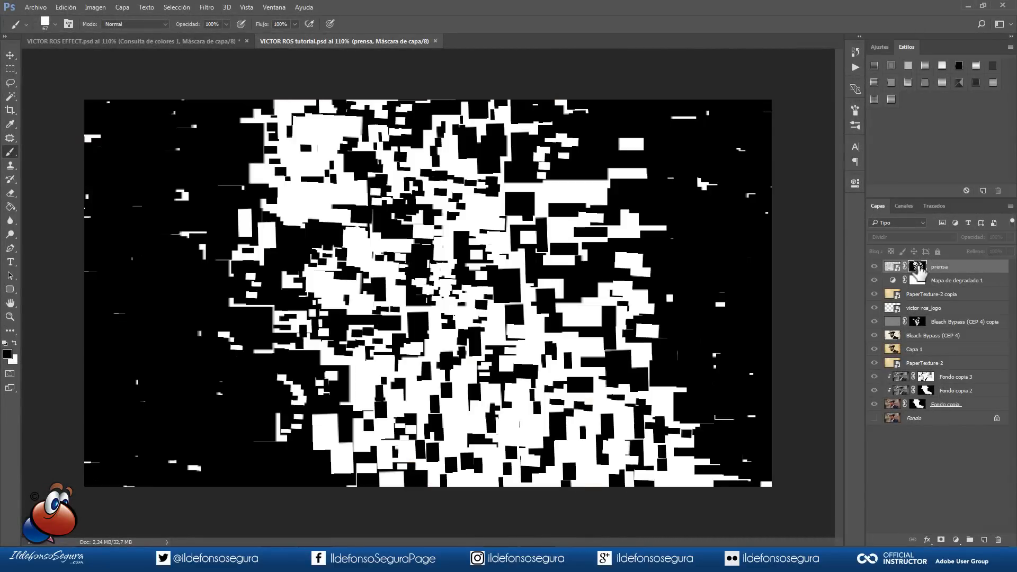
alt+click(919, 273)
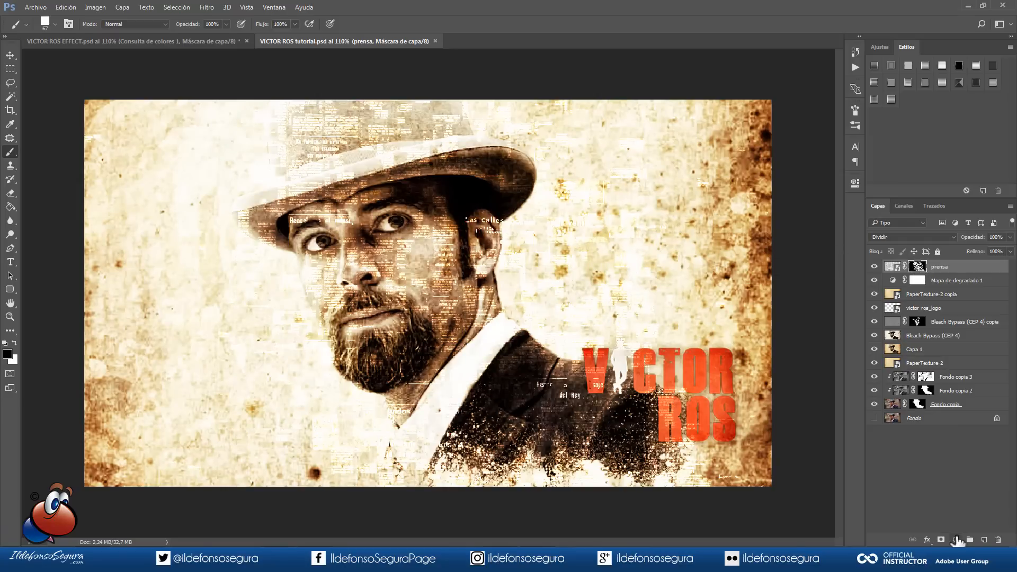
Add a Consulta de colores adjustment layer above prensa using the abstract profile Turquoise-Sepia.
click(956, 539)
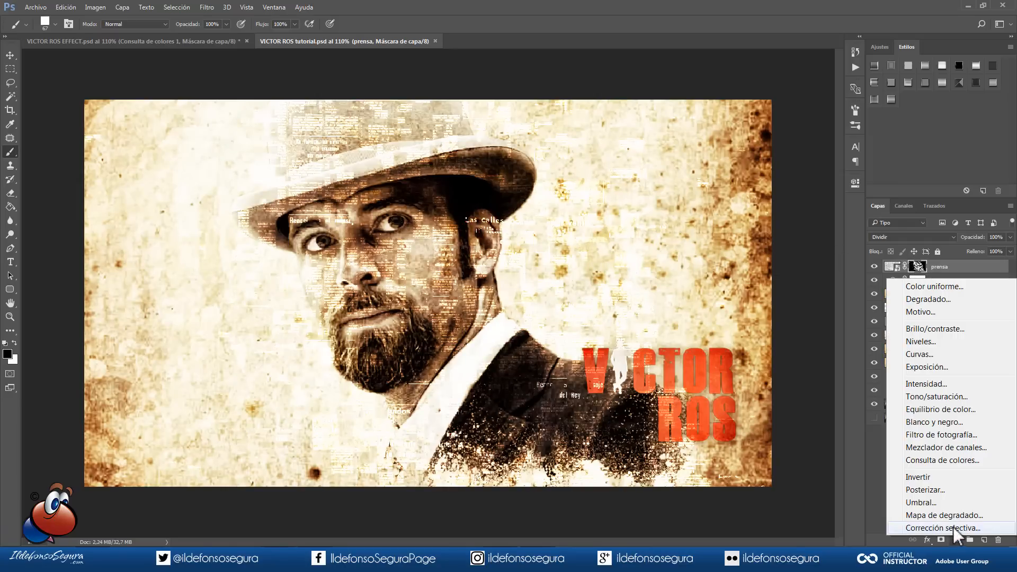
click(965, 462)
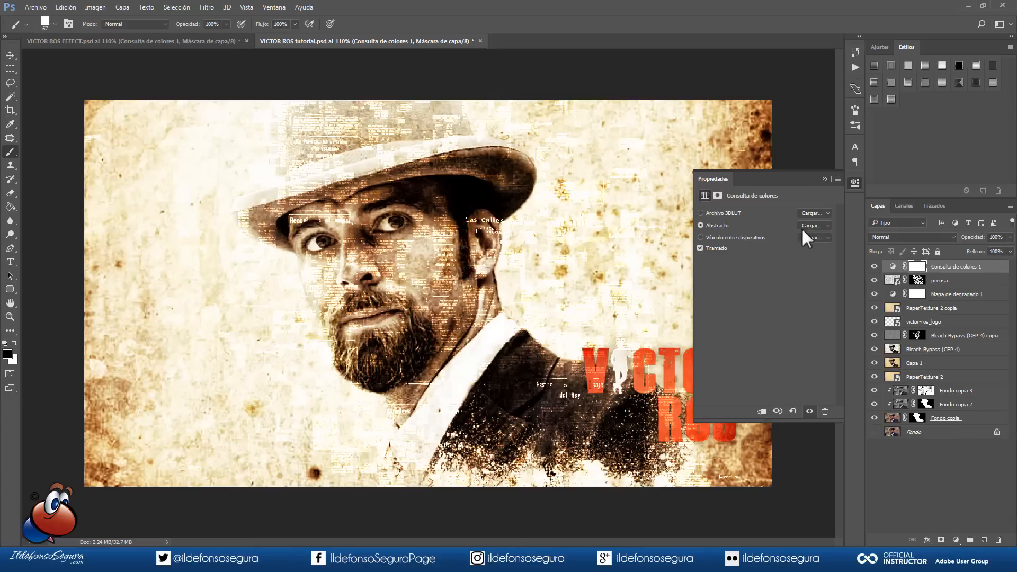
click(817, 225)
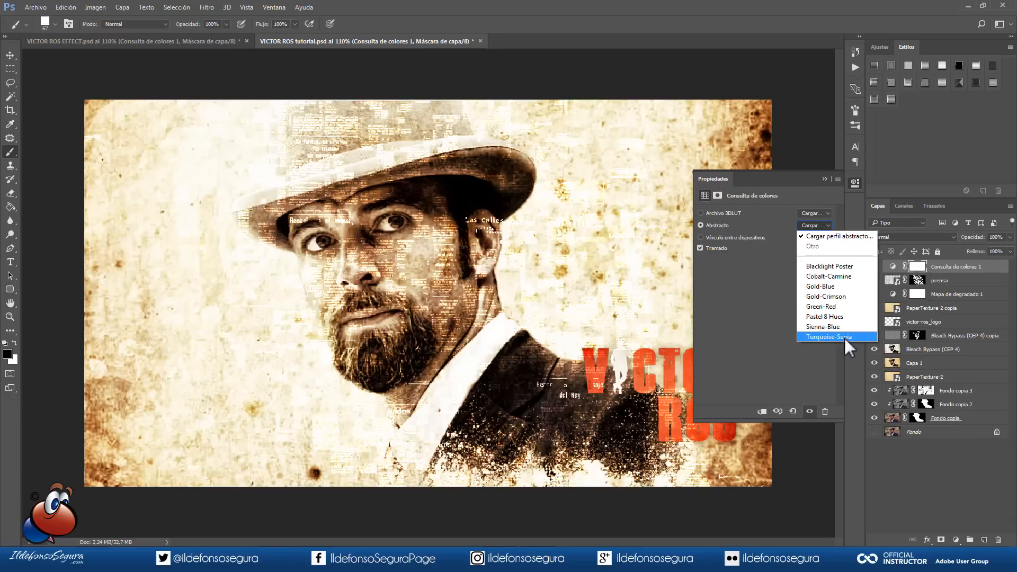
click(864, 341)
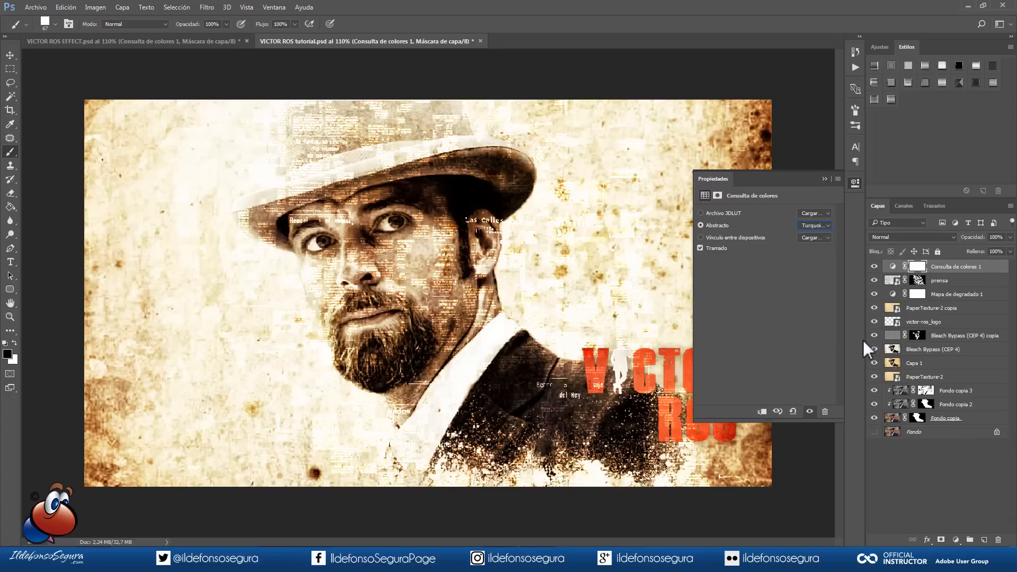
click(824, 179)
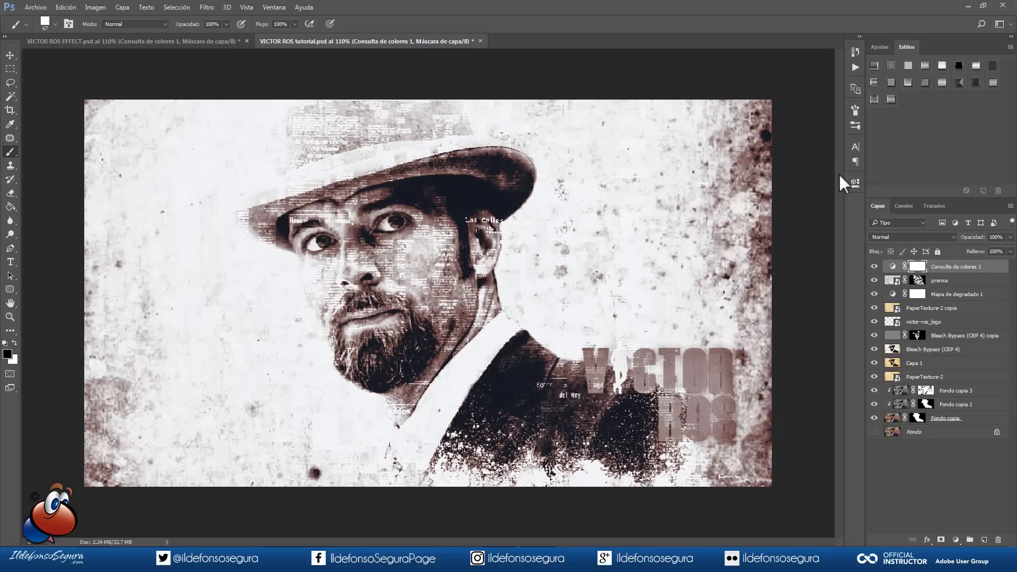
Set the Consulta de colores 1 layer to Color blend mode at 60% opacity.
click(916, 238)
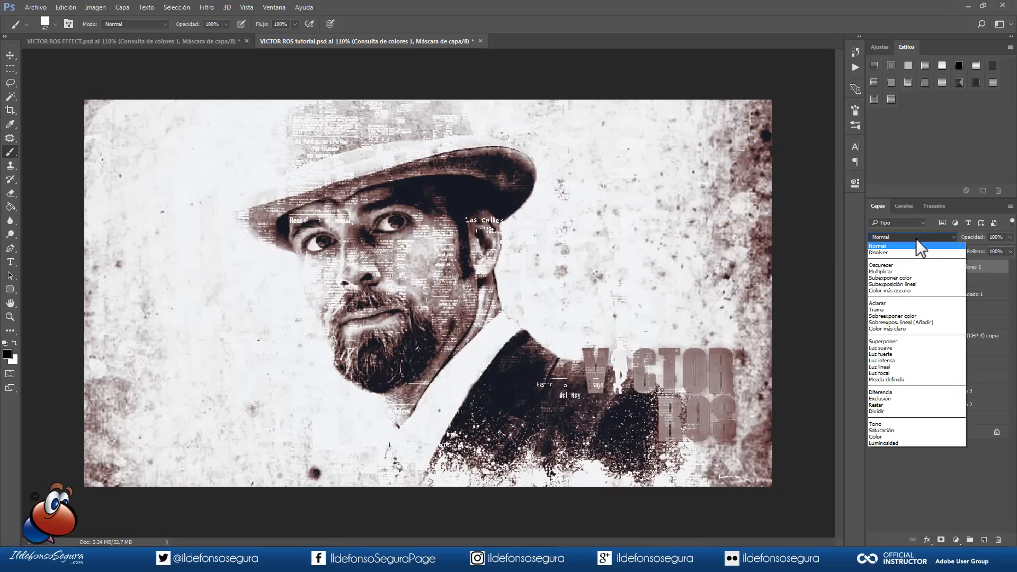
click(885, 436)
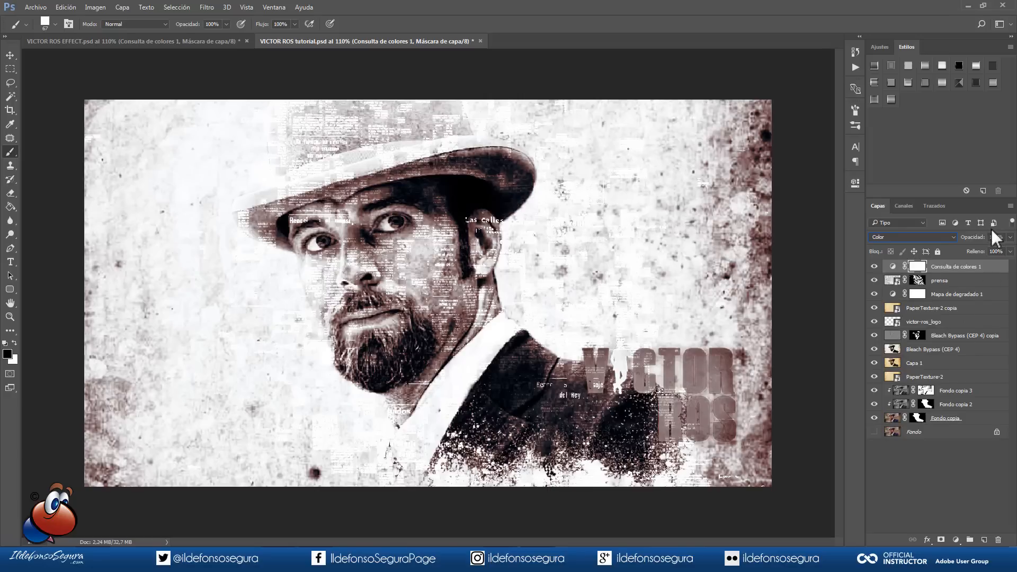
text(60)
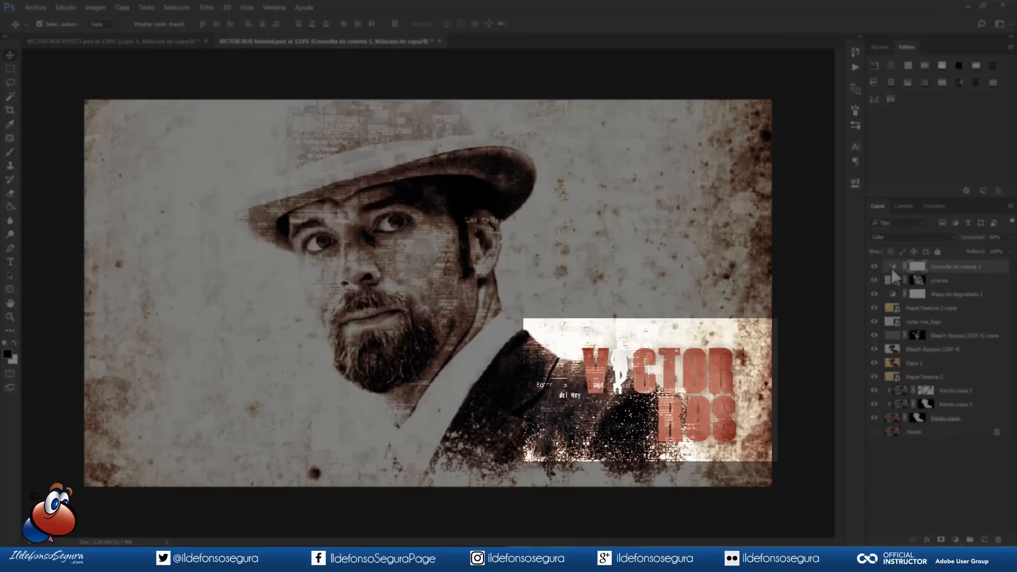
Load the victor-ros_logo outline as a selection, fill it with black on the Consulta de colores 1 mask, and check the mask.
click(917, 267)
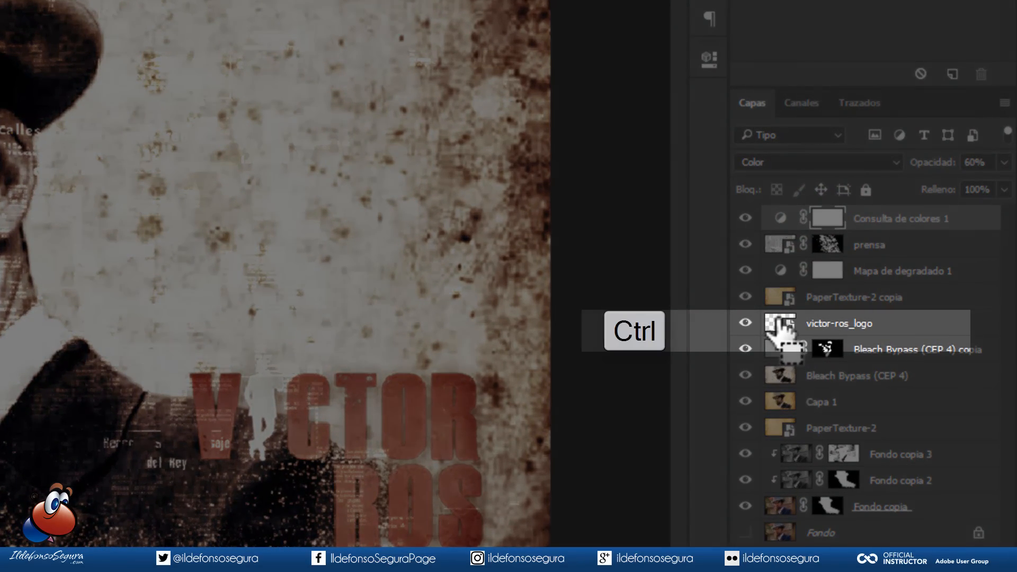
ctrl+click(775, 323)
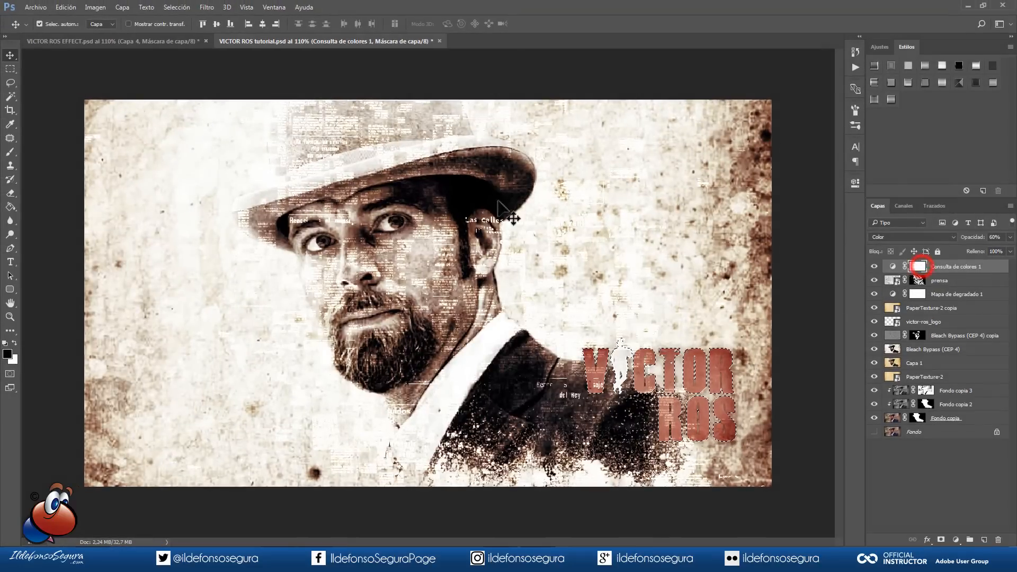
click(68, 7)
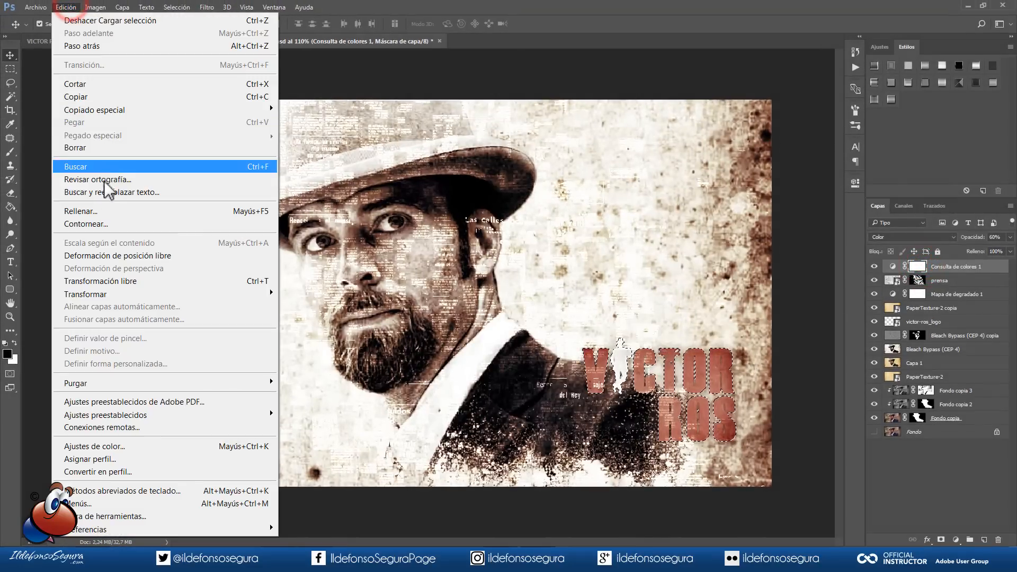
click(98, 211)
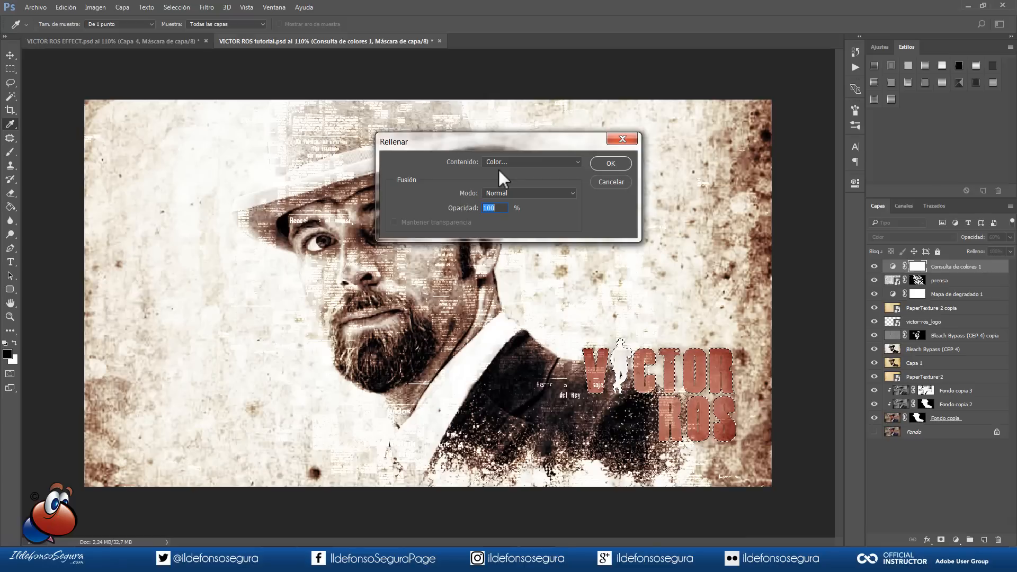
click(497, 162)
click(493, 232)
click(623, 164)
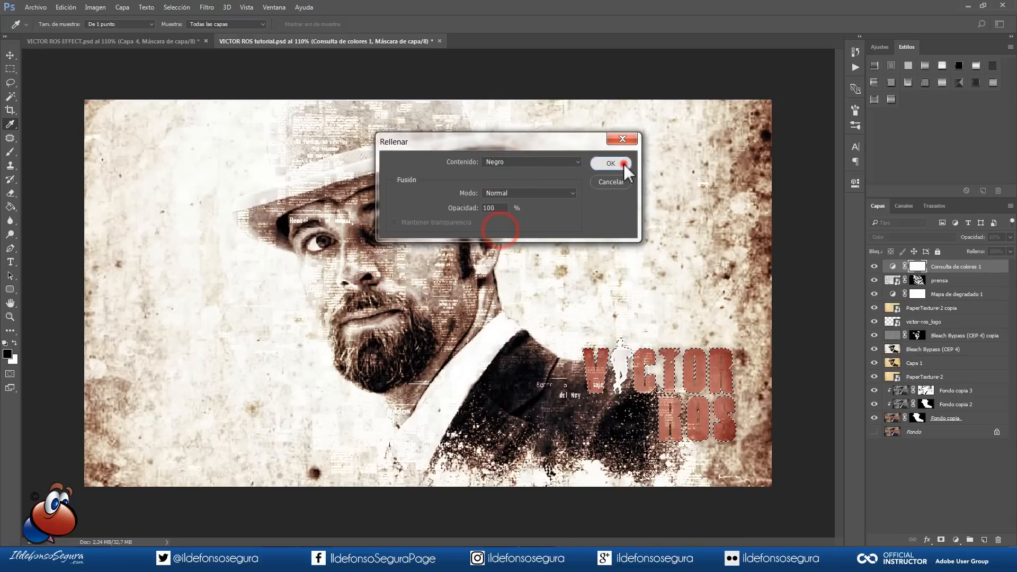
alt+click(917, 270)
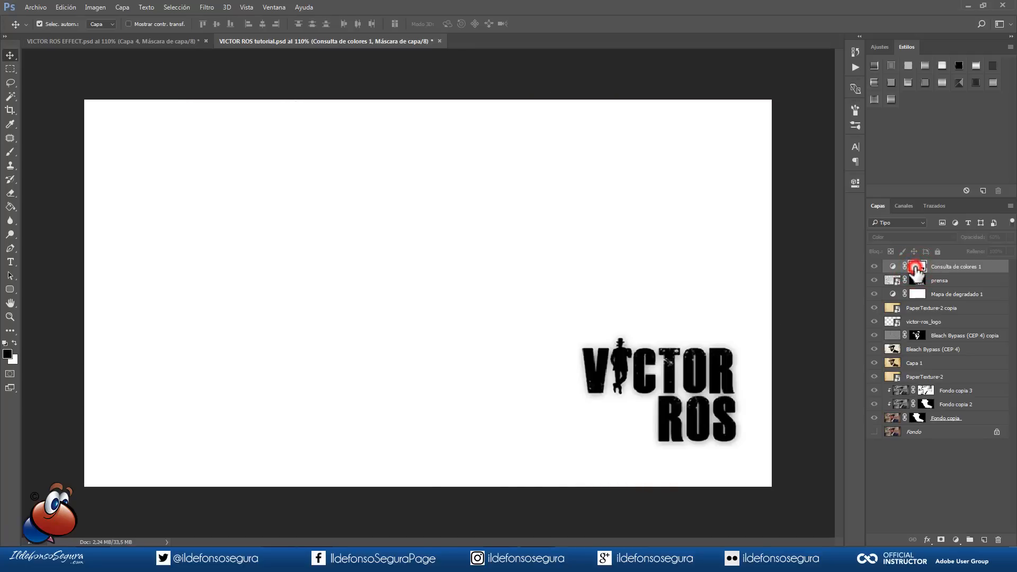
alt+click(916, 267)
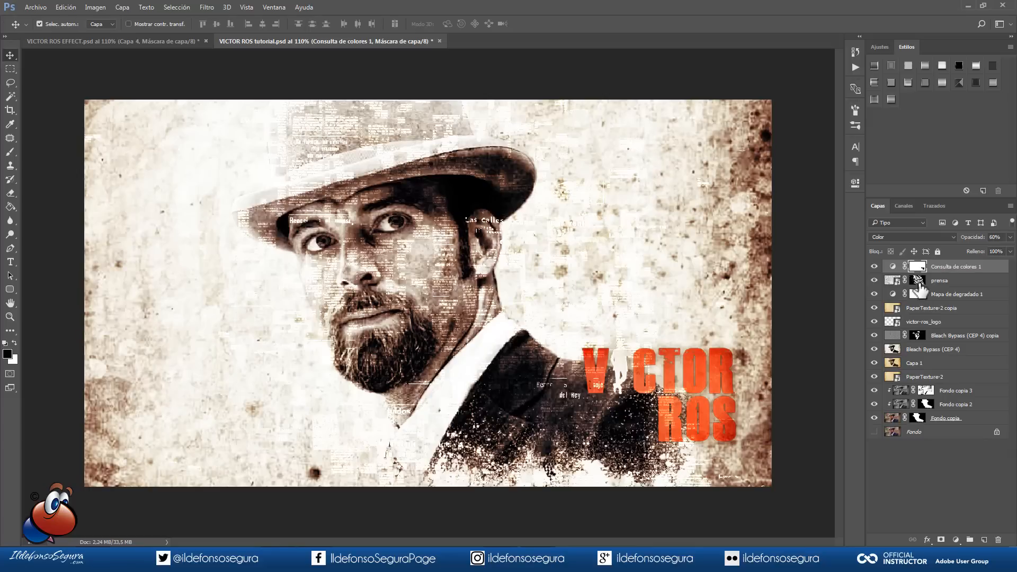
Add a Color uniforme fill layer above Consulta de colores 1 in brown #4e342d and set its blend mode to Subexposición lineal.
click(957, 540)
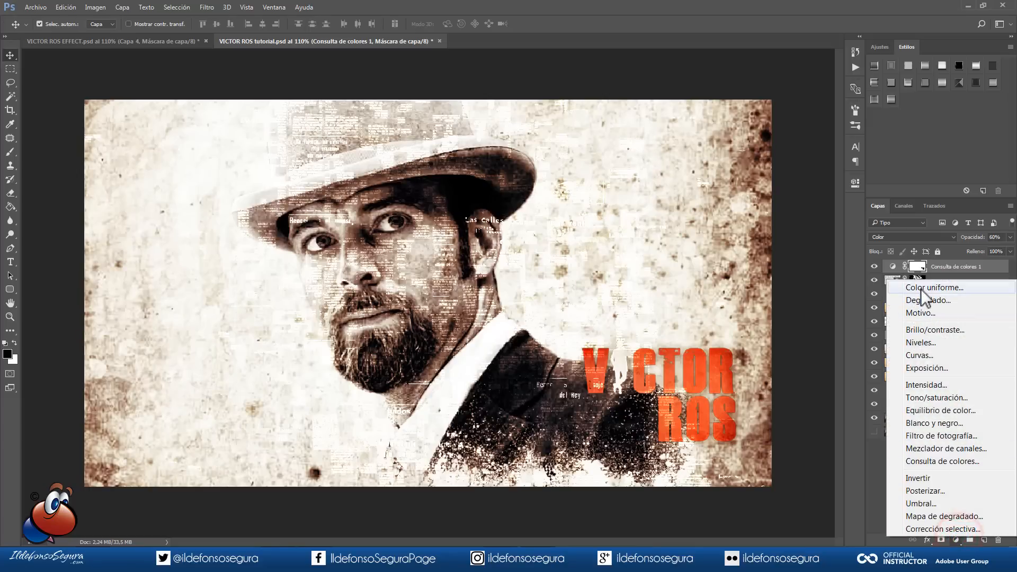
click(920, 288)
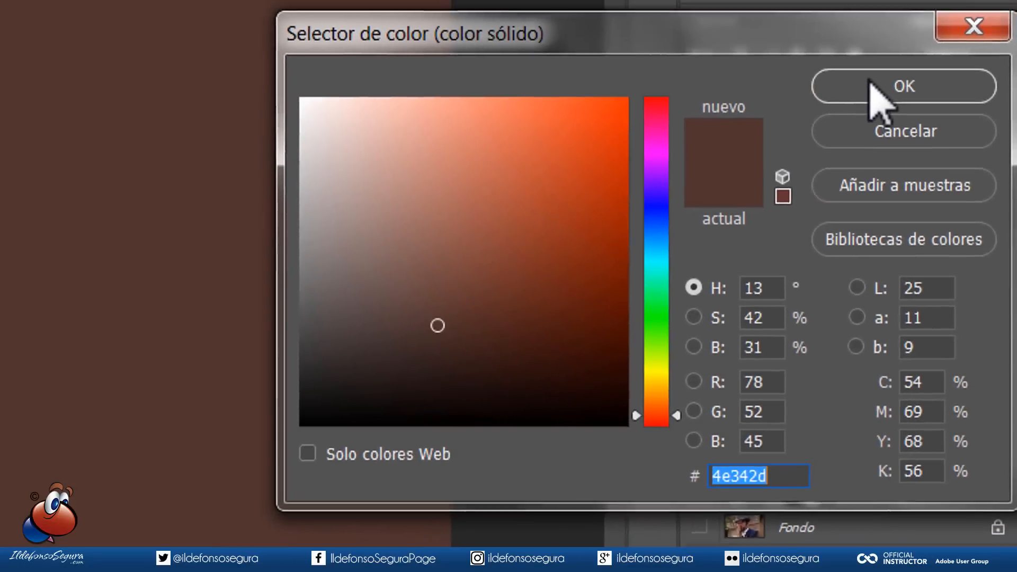
click(863, 61)
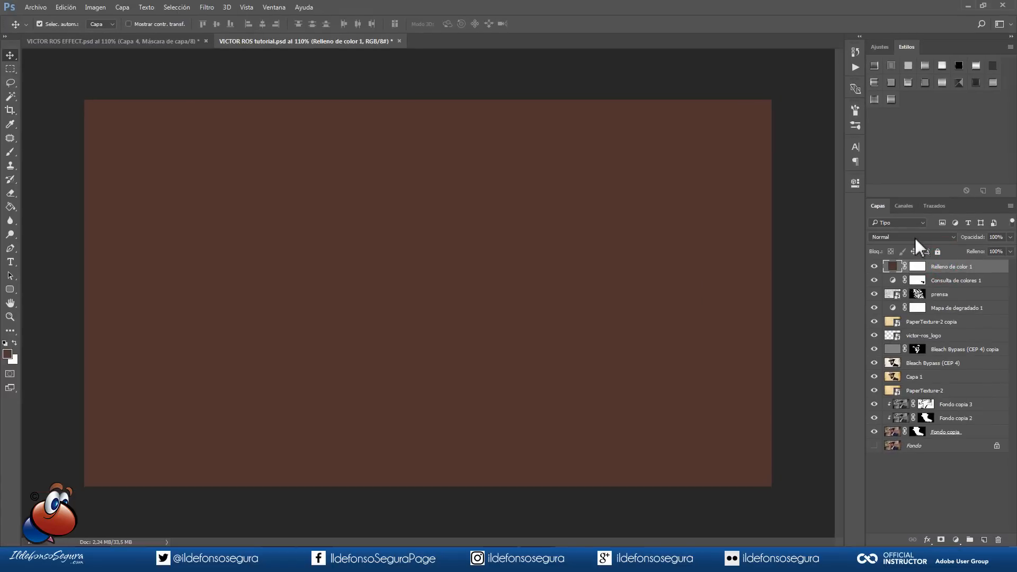
click(914, 237)
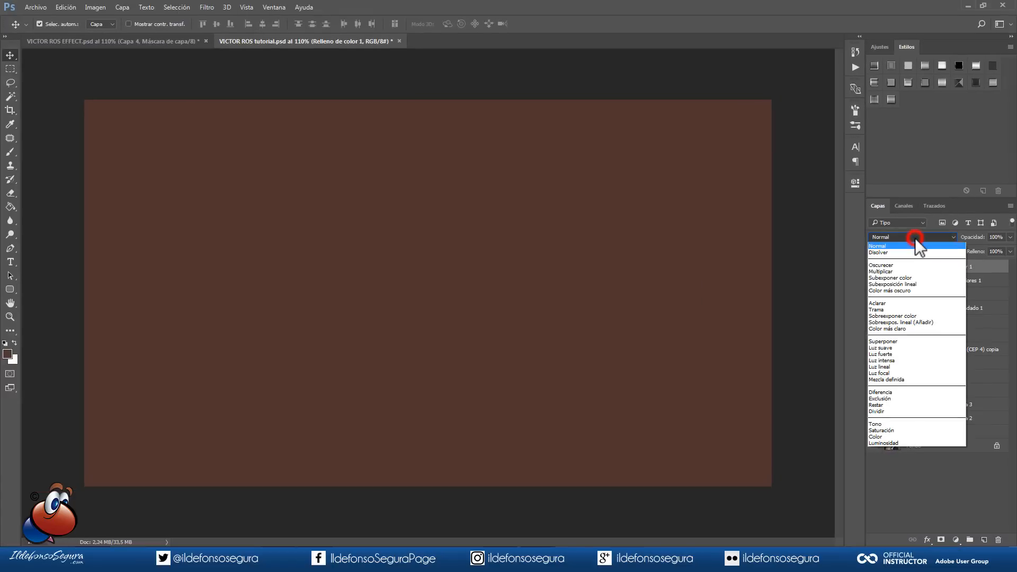
click(906, 284)
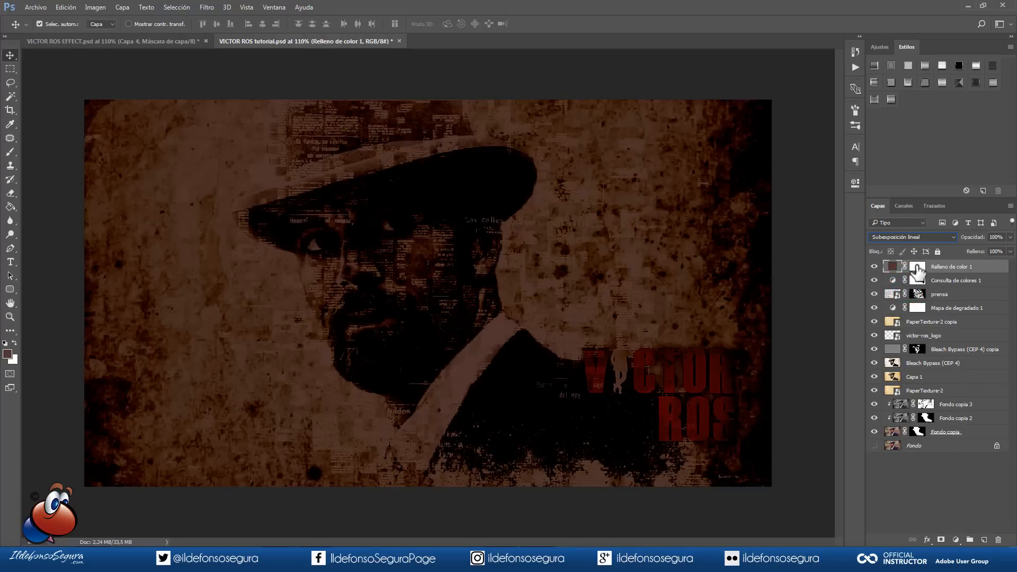
Target the Relleno de color 1 mask and set up a soft round brush with 0% hardness, flattened into a wide horizontal ellipse.
click(917, 267)
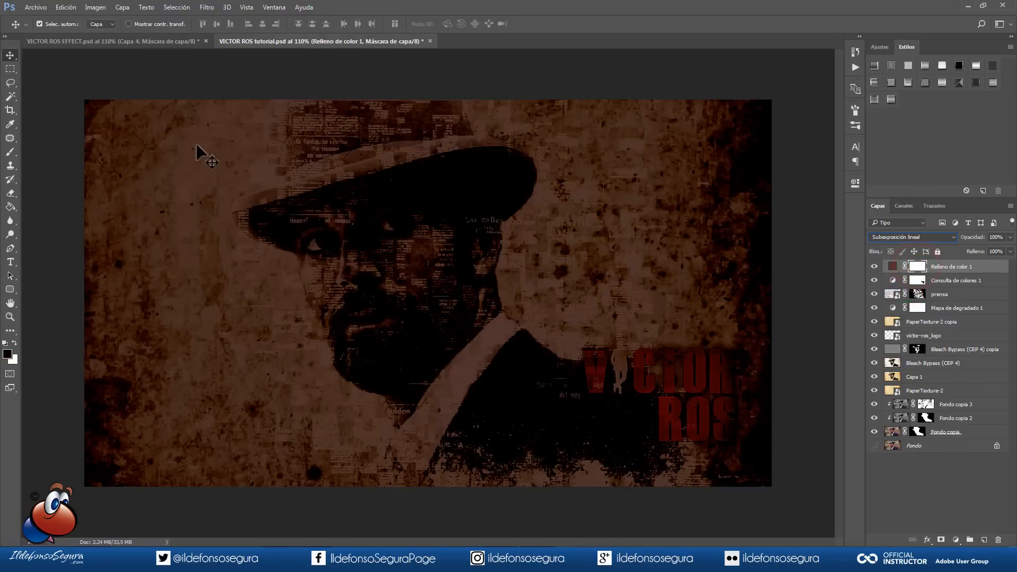
click(11, 152)
click(55, 24)
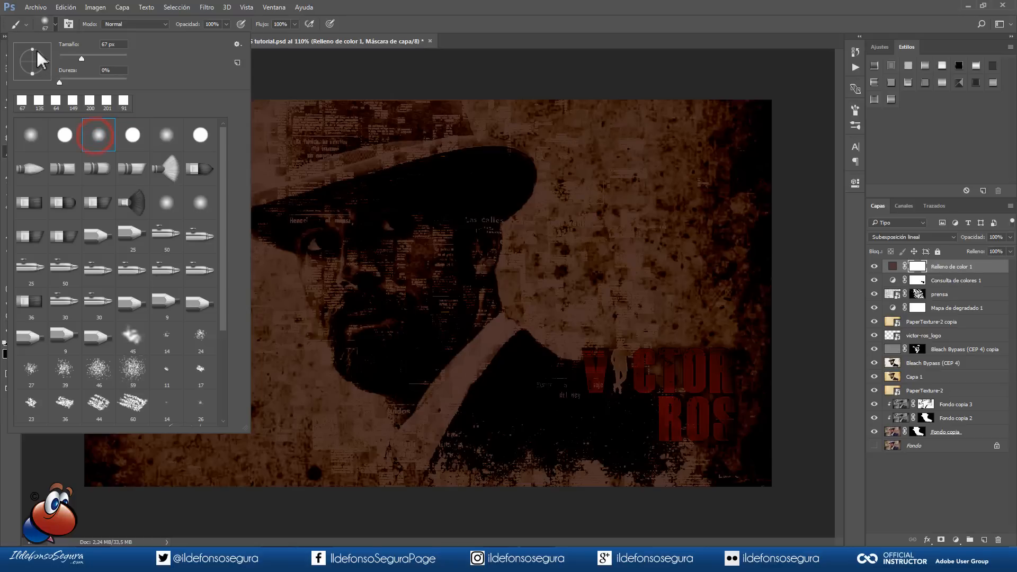
drag(32, 49, 32, 57)
Try a single black dab over the face on the fill mask with the elliptical brush at about 805 px, and undo it.
drag(424, 282, 659, 288)
click(402, 284)
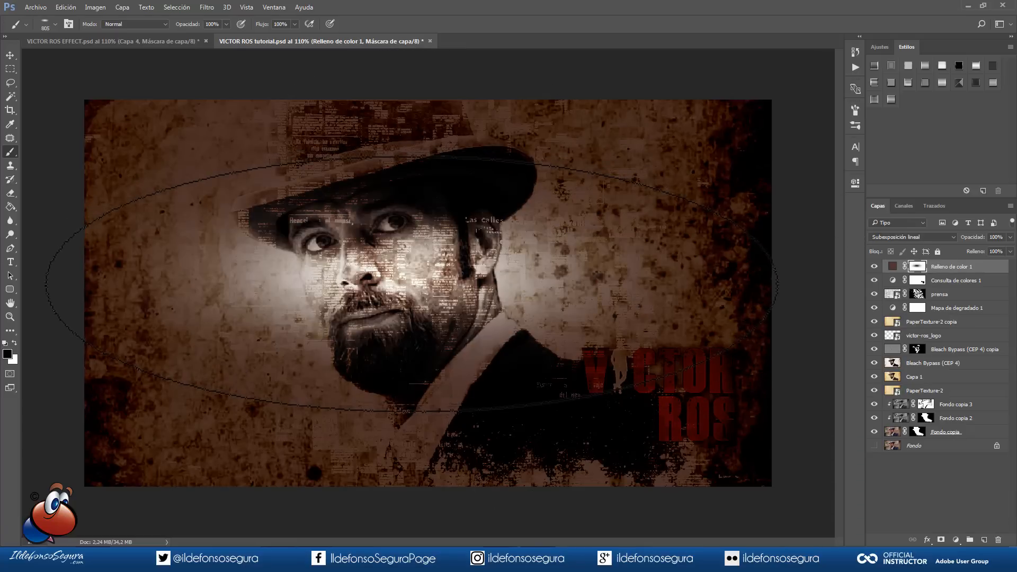
key(ctrl+z)
Paint black over the image centre on the Relleno de color 1 mask with an elliptical brush about 1212 px wide, and compare without the layer.
drag(413, 285, 533, 275)
mouse_move(418, 278)
mouse_down()
mouse_move(423, 249)
mouse_move(424, 350)
mouse_up()
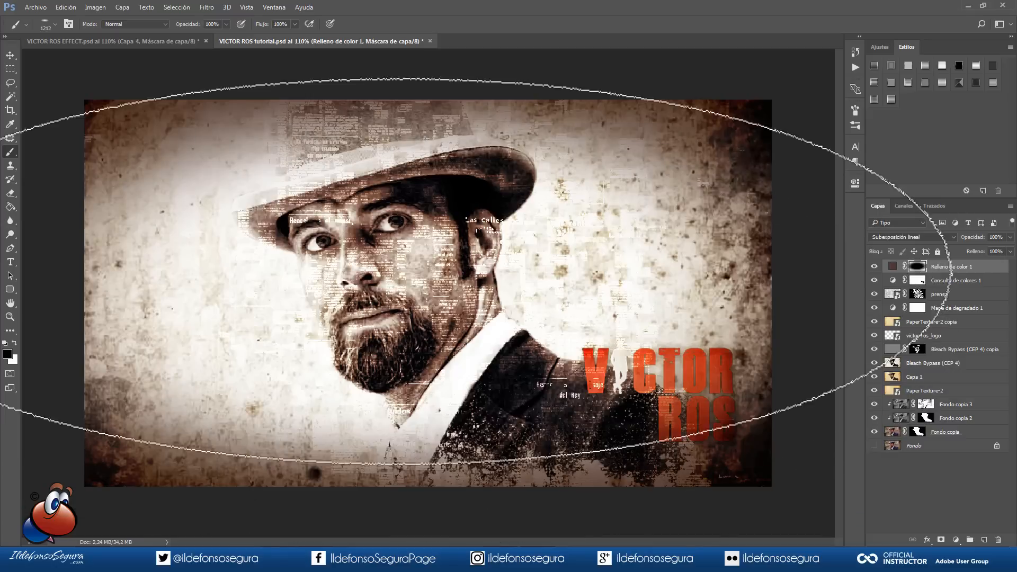
drag(418, 278, 345, 281)
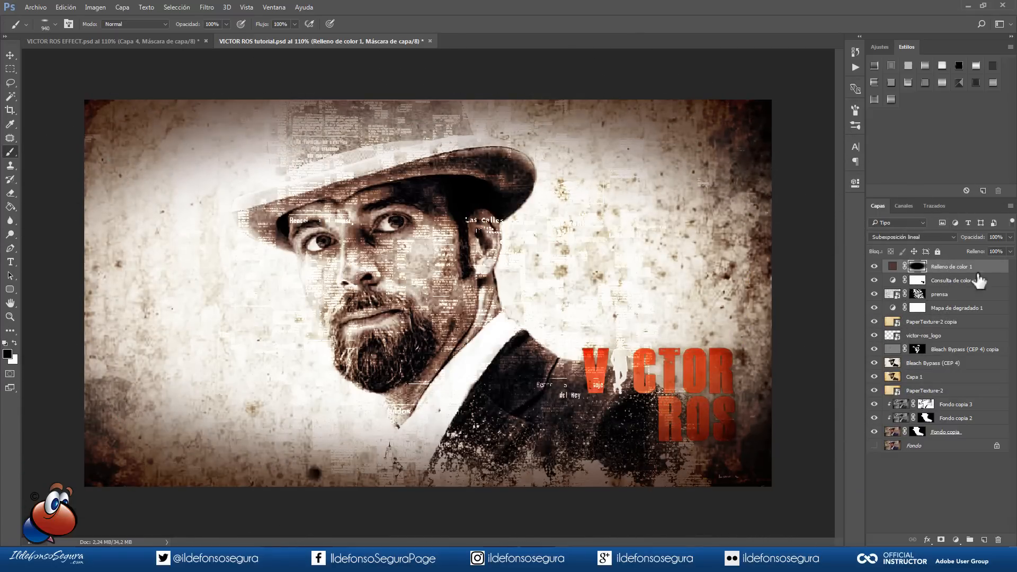
click(876, 267)
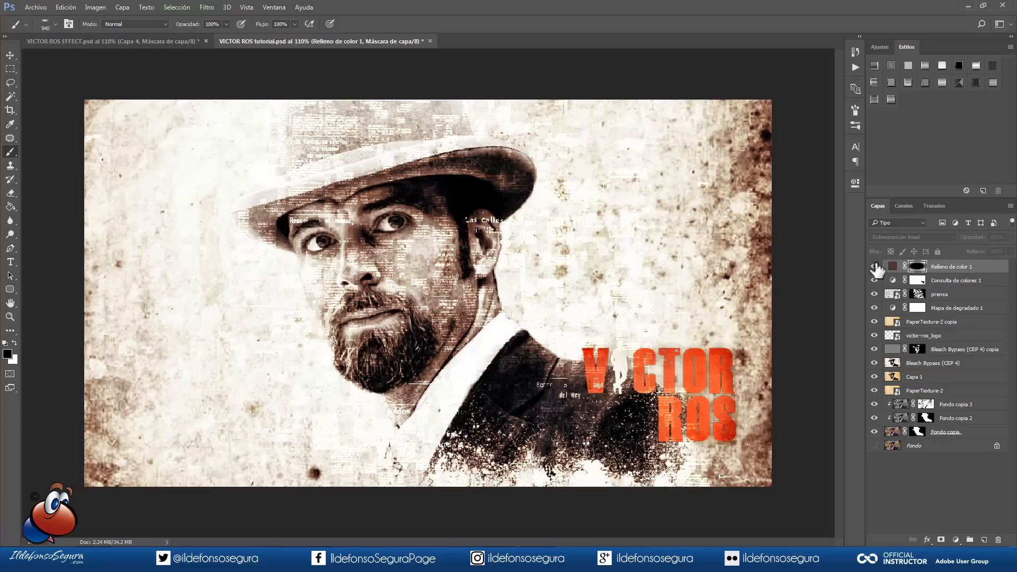
click(875, 267)
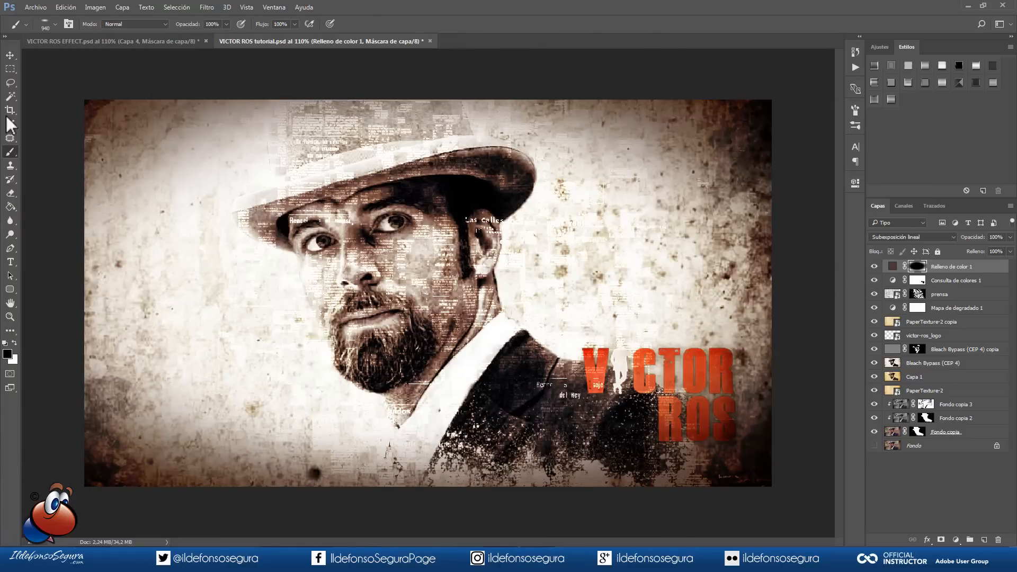
Group all layers from Relleno de color 1 down to Fondo copia, and compare the effect with the original photo by toggling the group's visibility.
click(11, 55)
key(ctrl+minus)
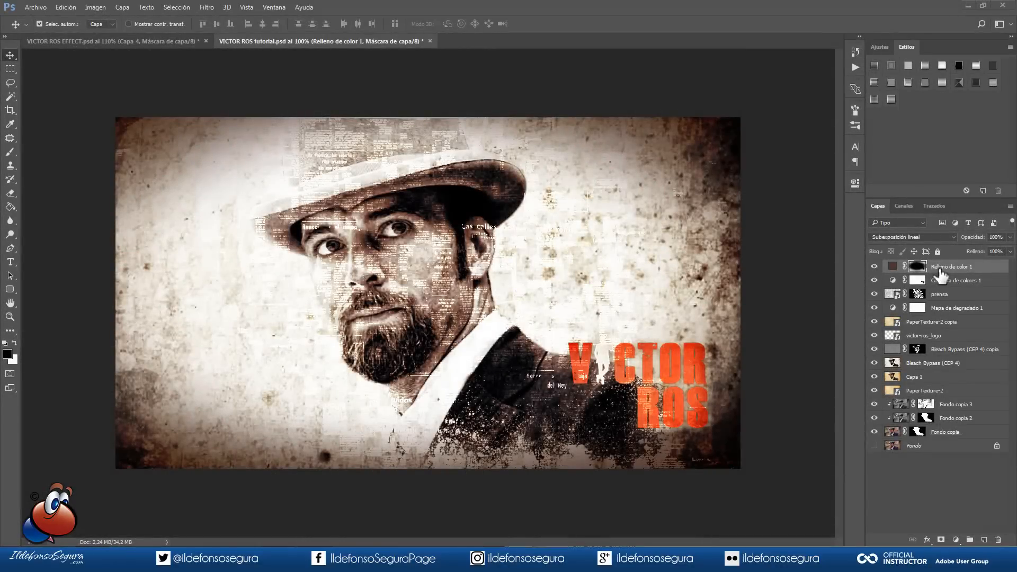
key(ctrl+2)
shift+click(945, 432)
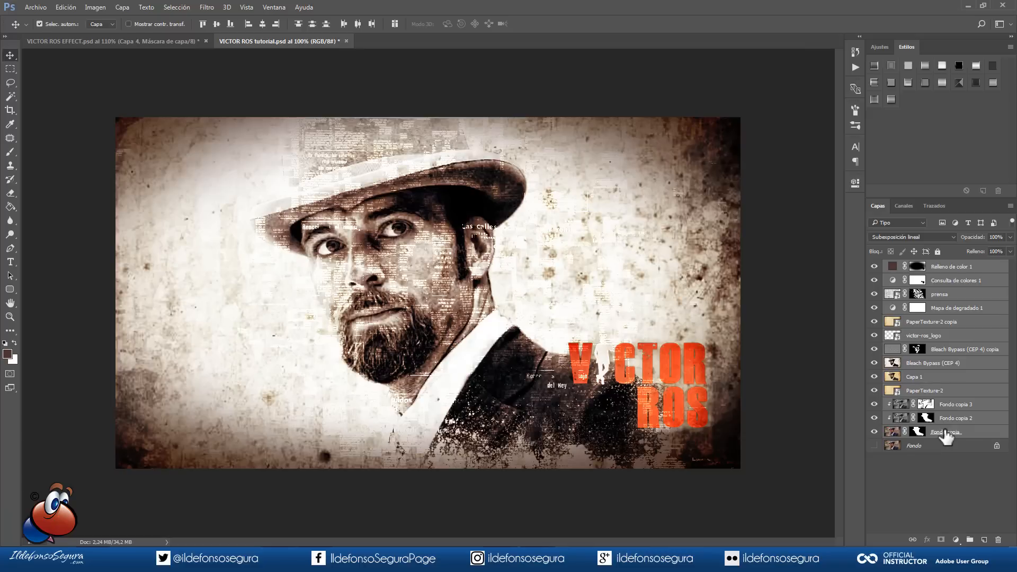
key(ctrl+g)
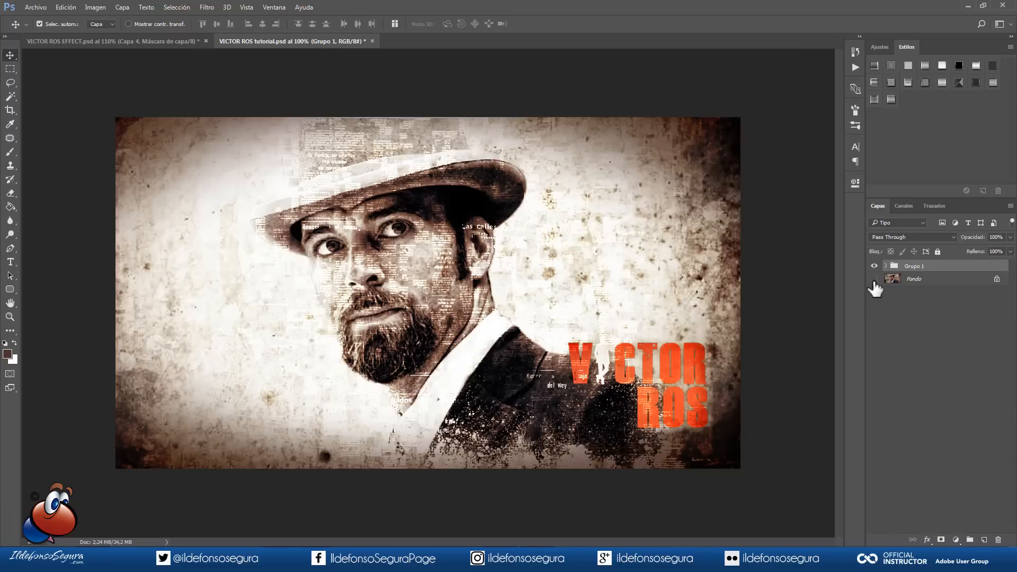
click(873, 267)
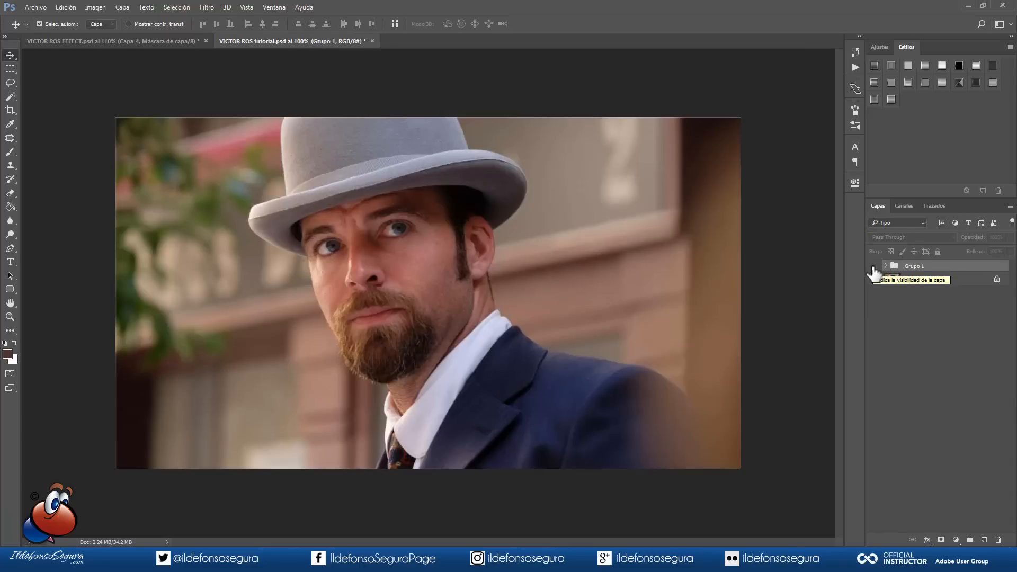
click(874, 267)
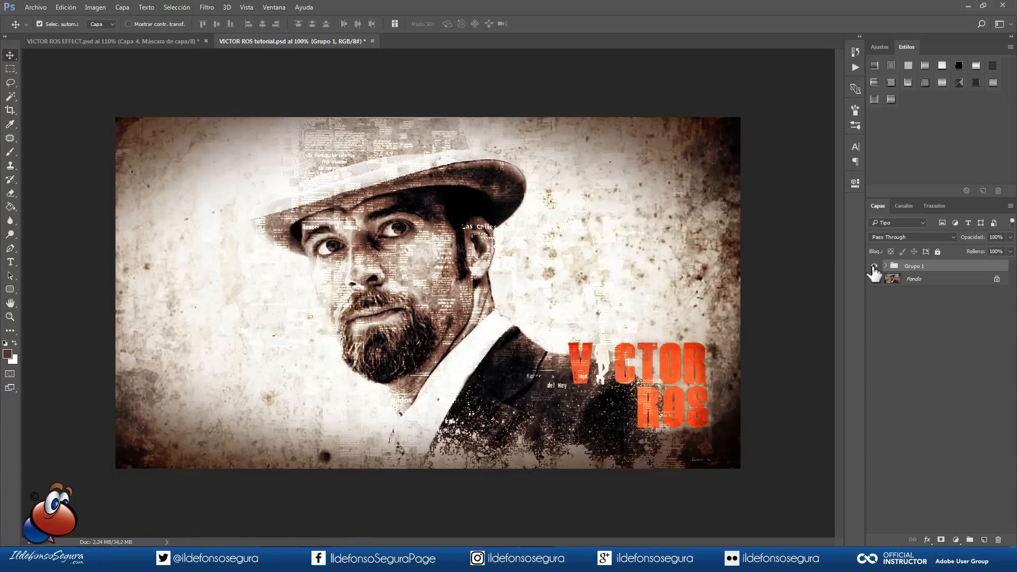